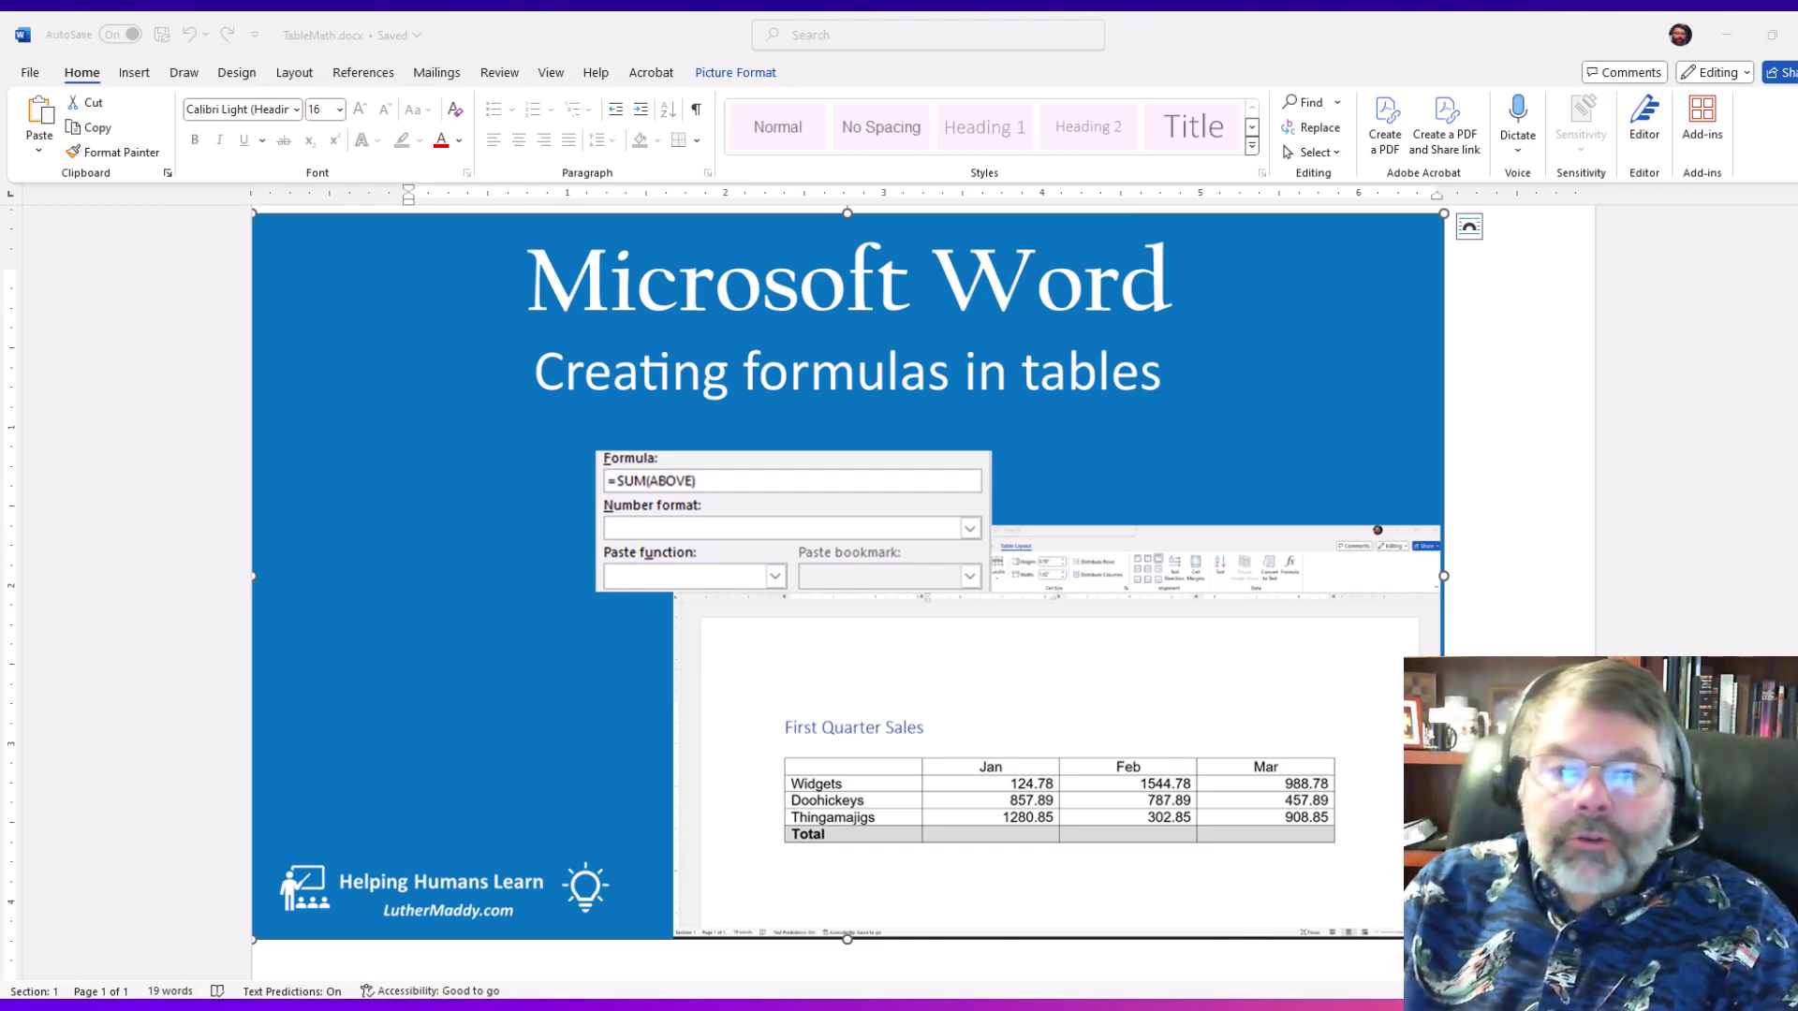
Bring the Word window showing TableMath.docx into focus
click(1330, 315)
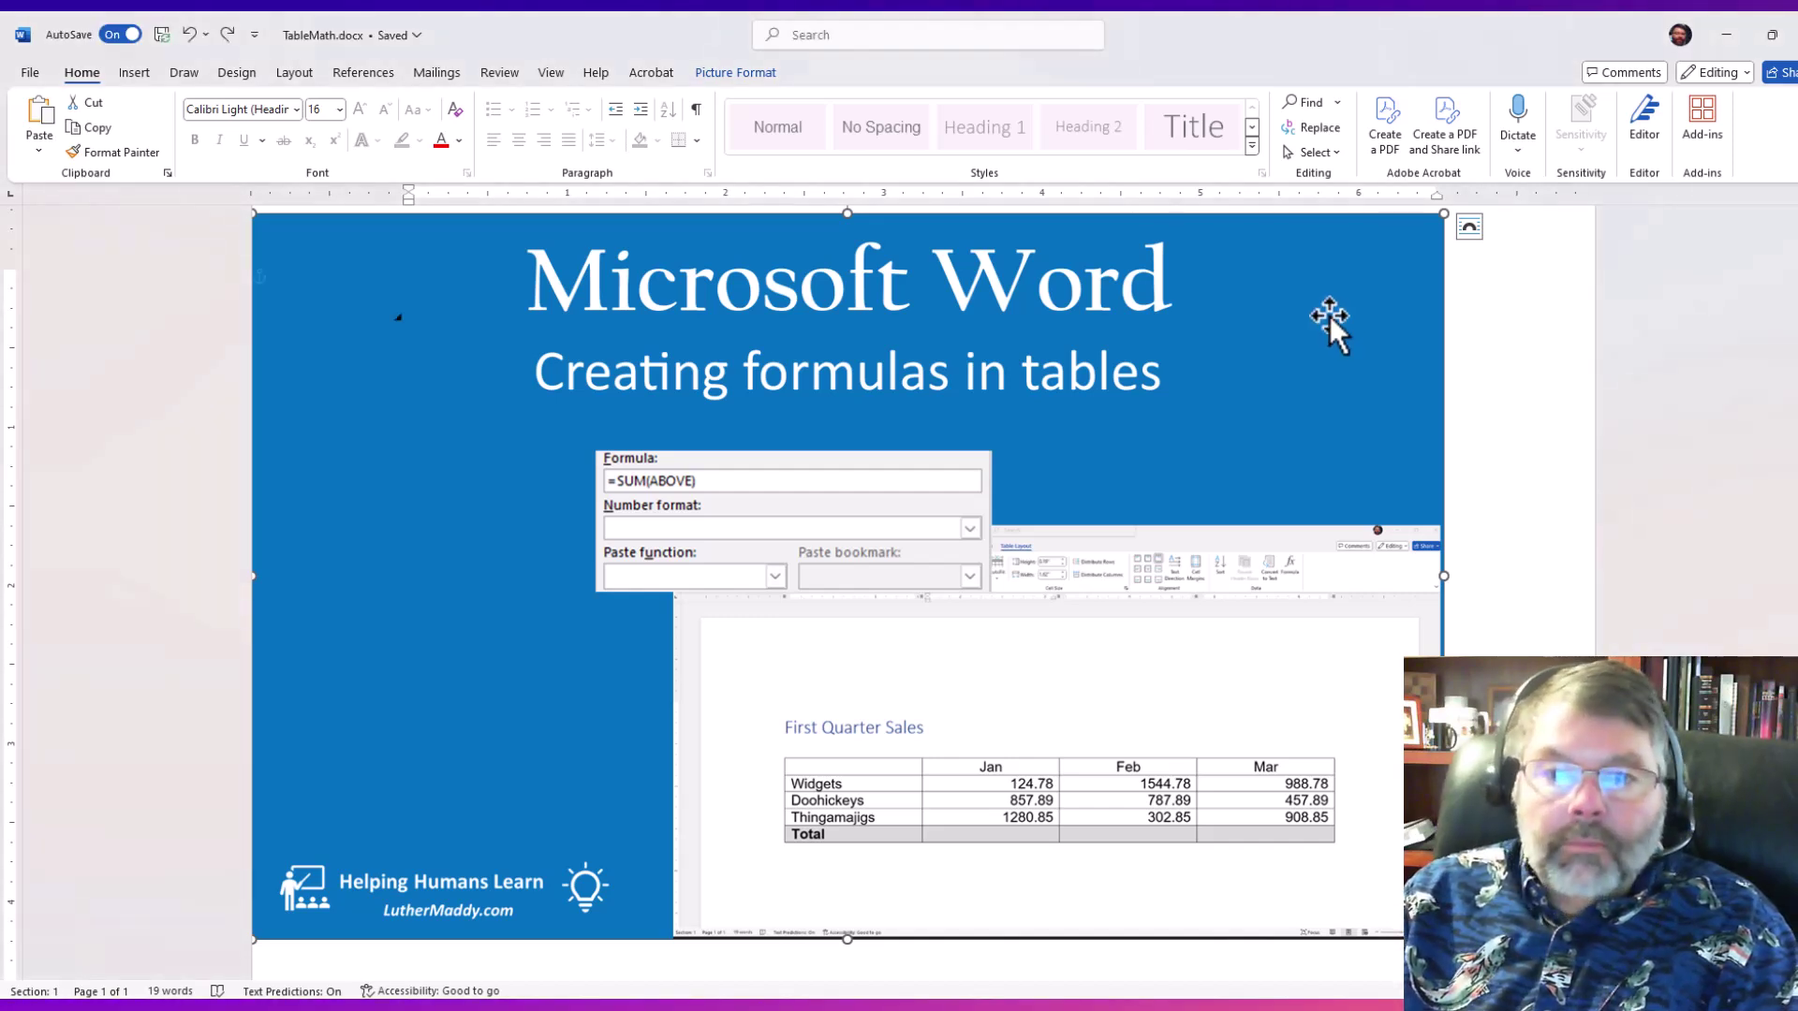
Delete the title picture and put the cursor in the Jan Total cell with Table Layout showing
key(Delete)
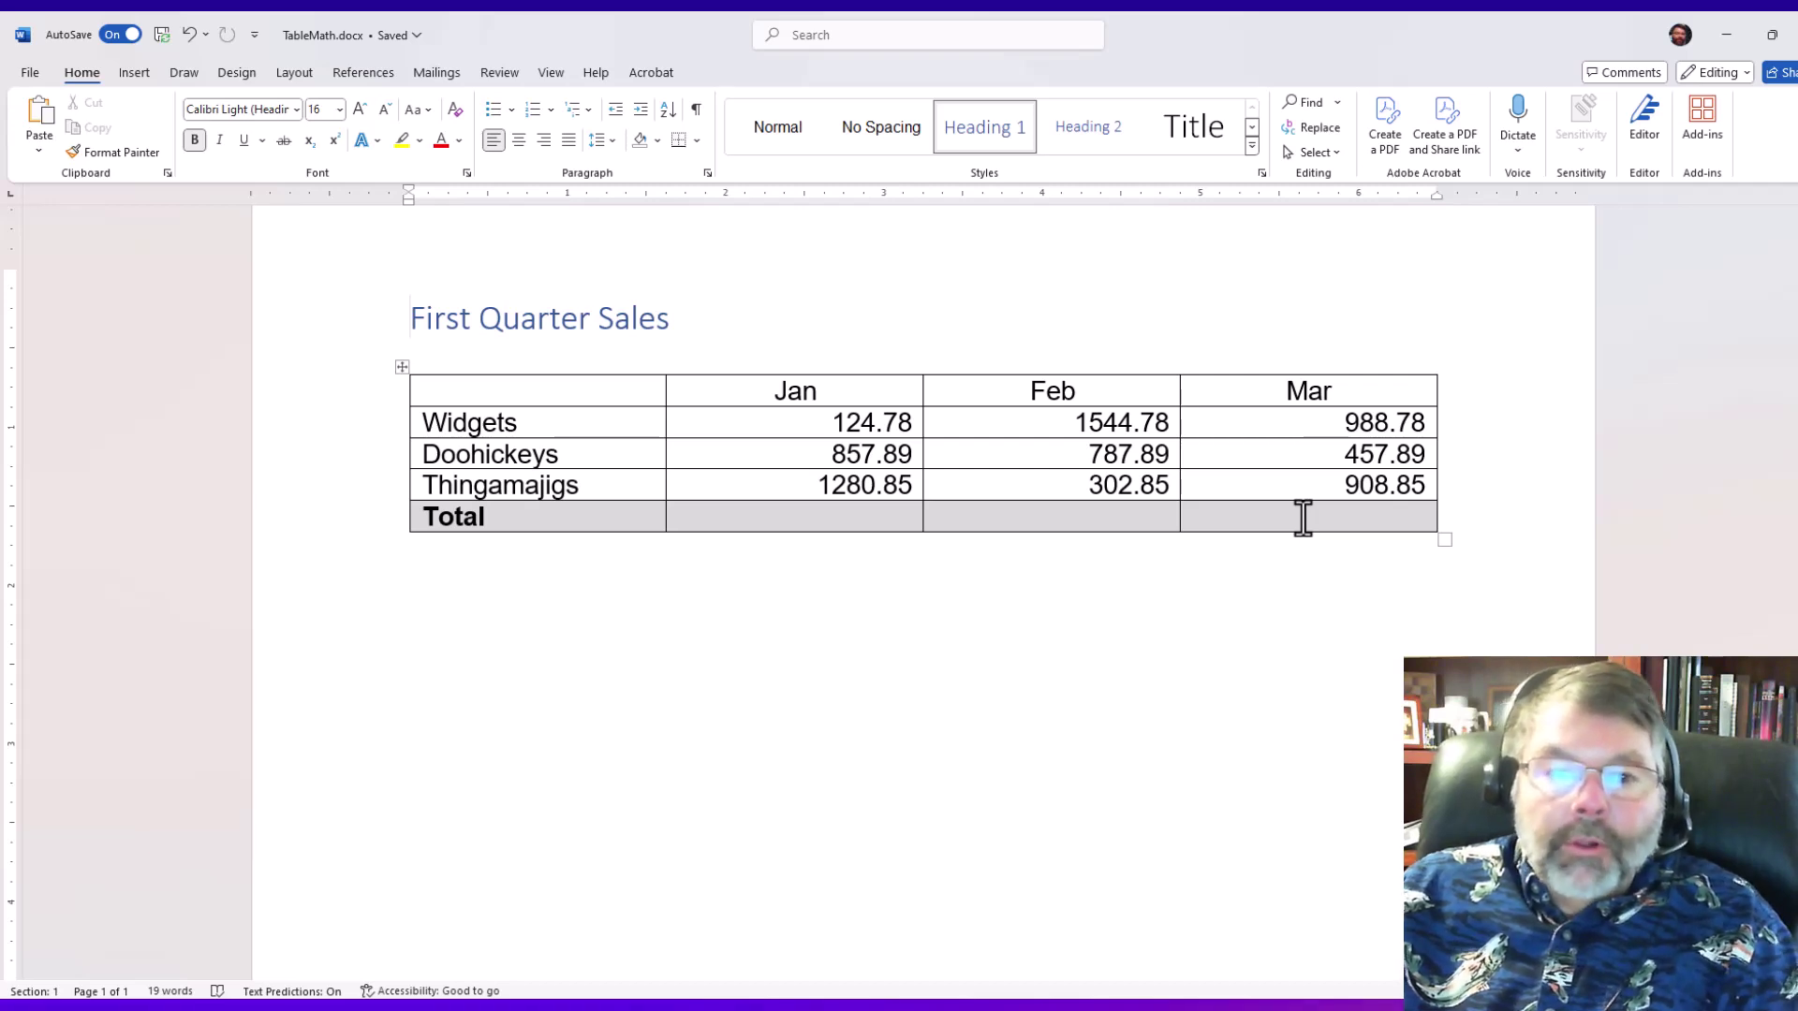
click(848, 516)
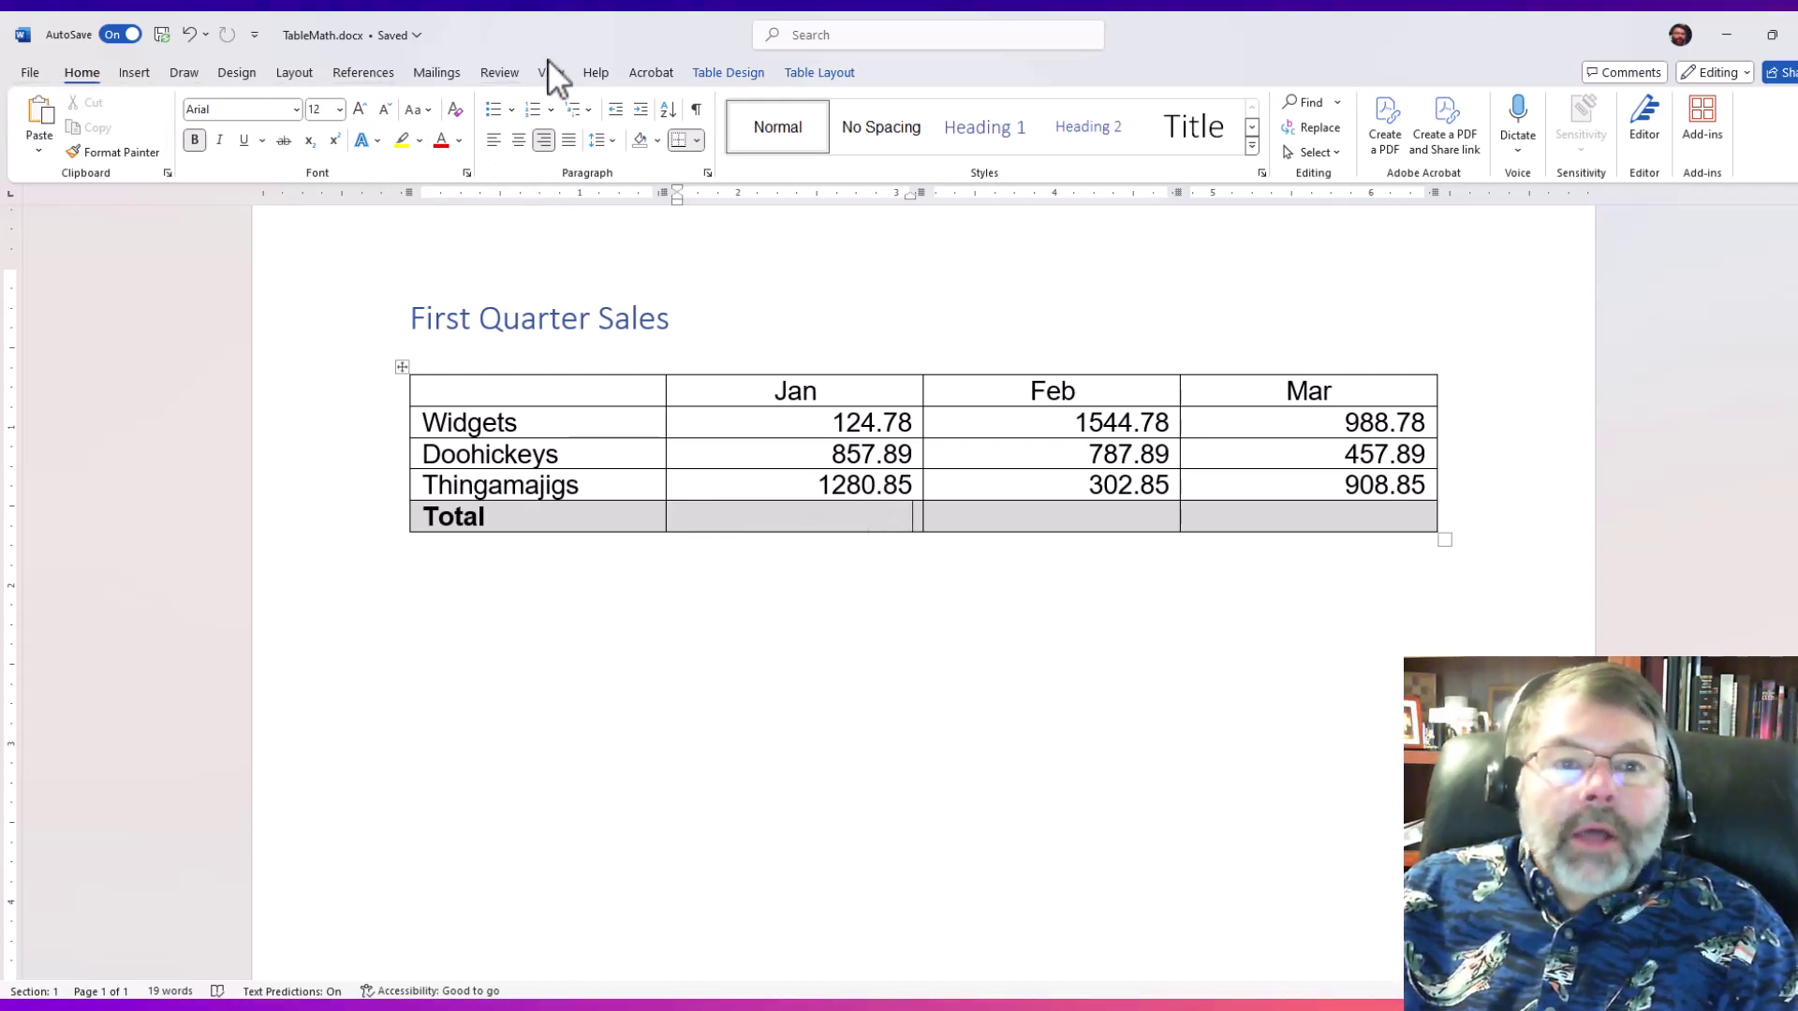
click(817, 75)
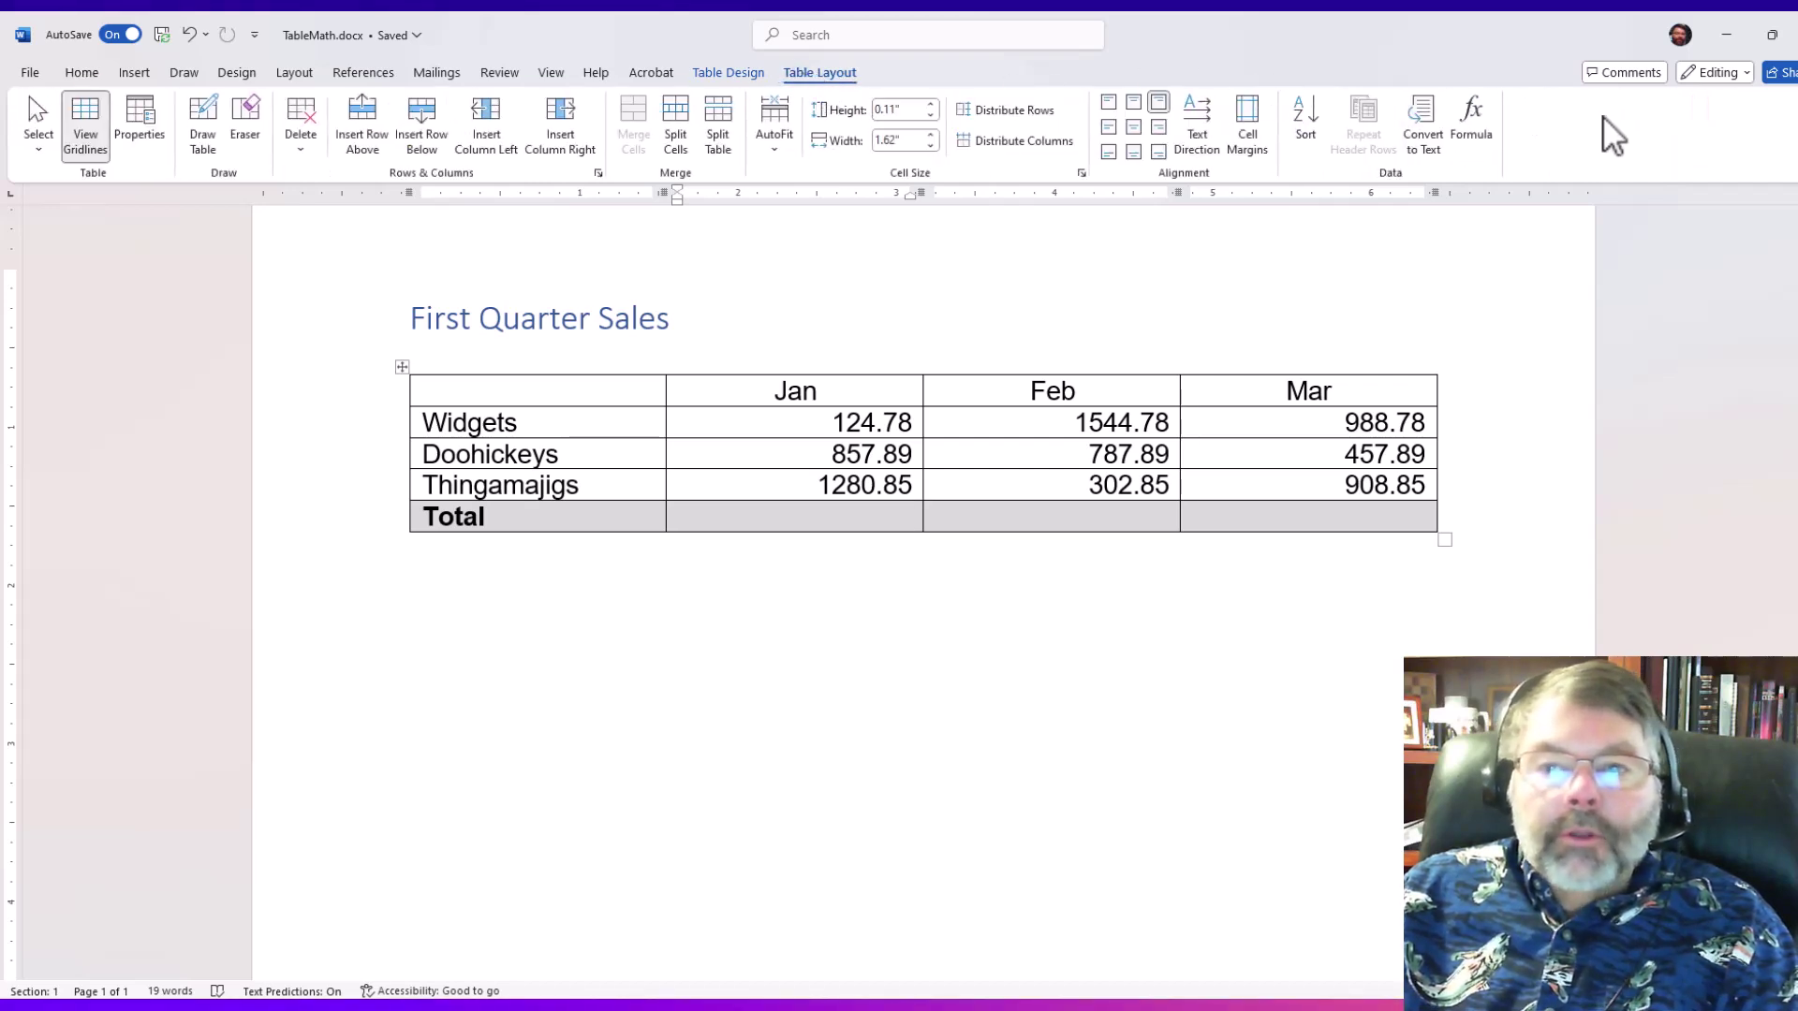
Insert =SUM(ABOVE) in the Jan Total cell using the $#,##0.00;($#,##0.00) format
click(1478, 131)
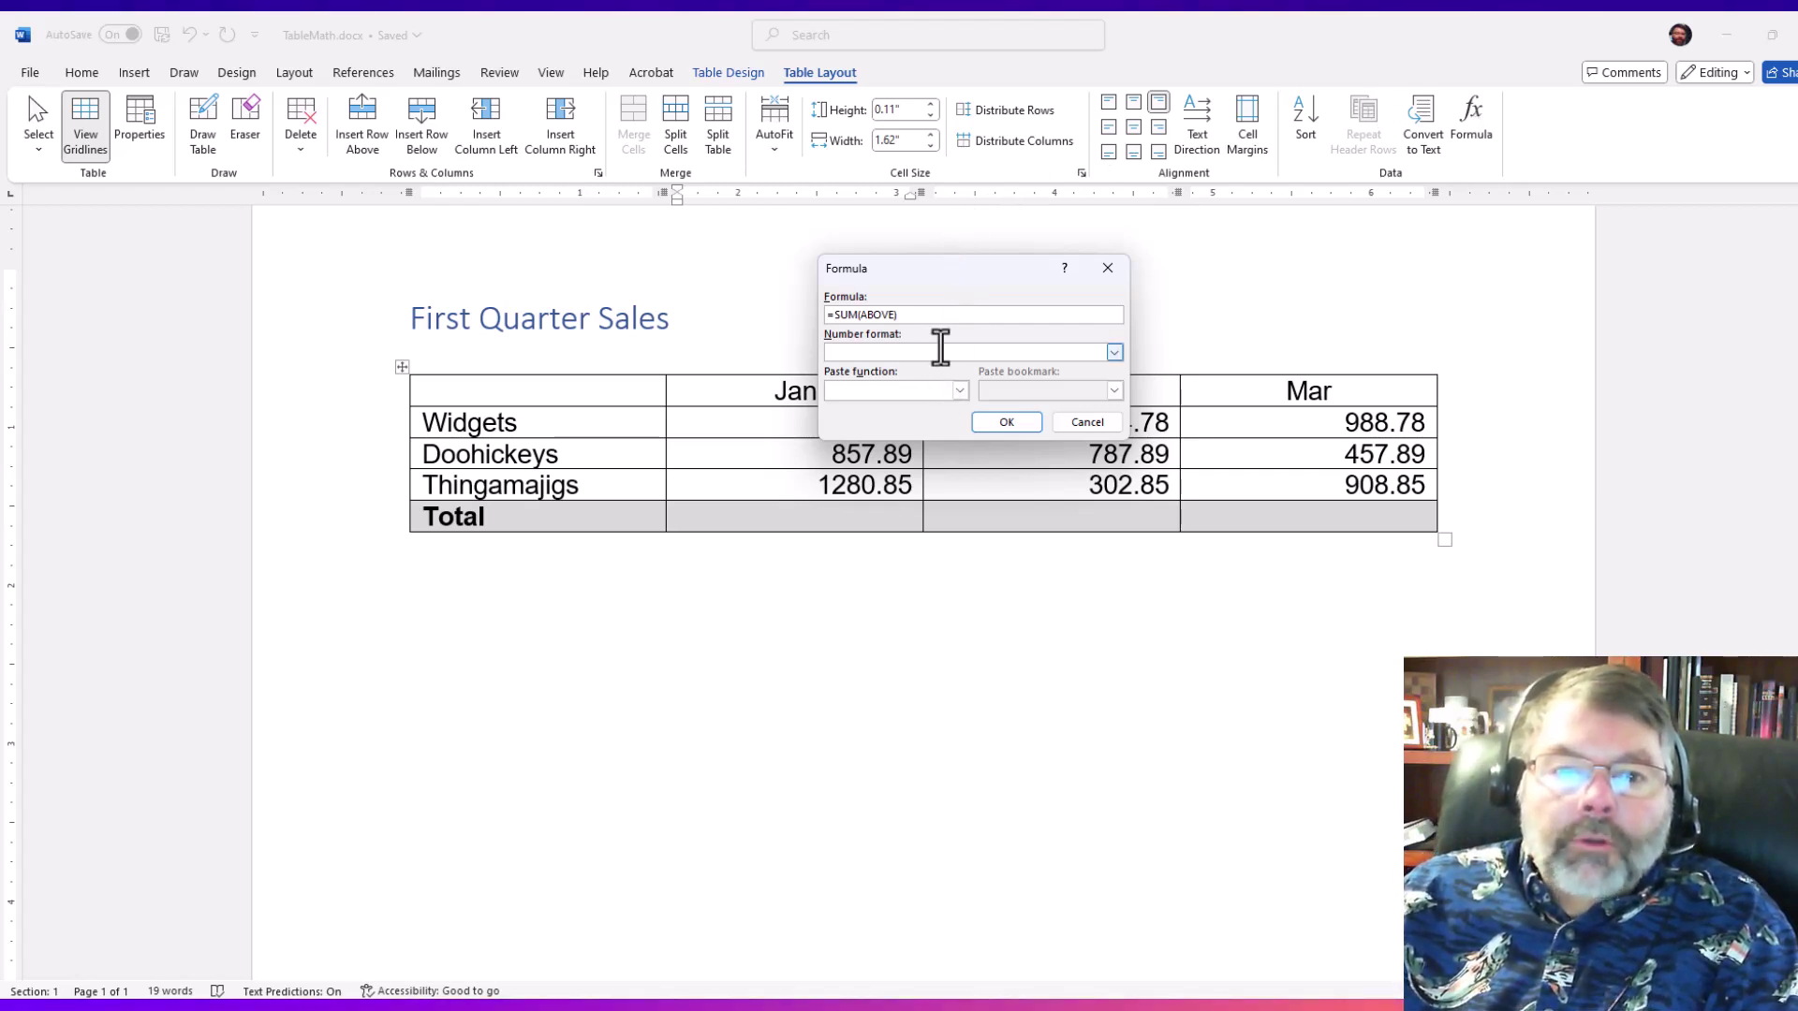
click(1114, 353)
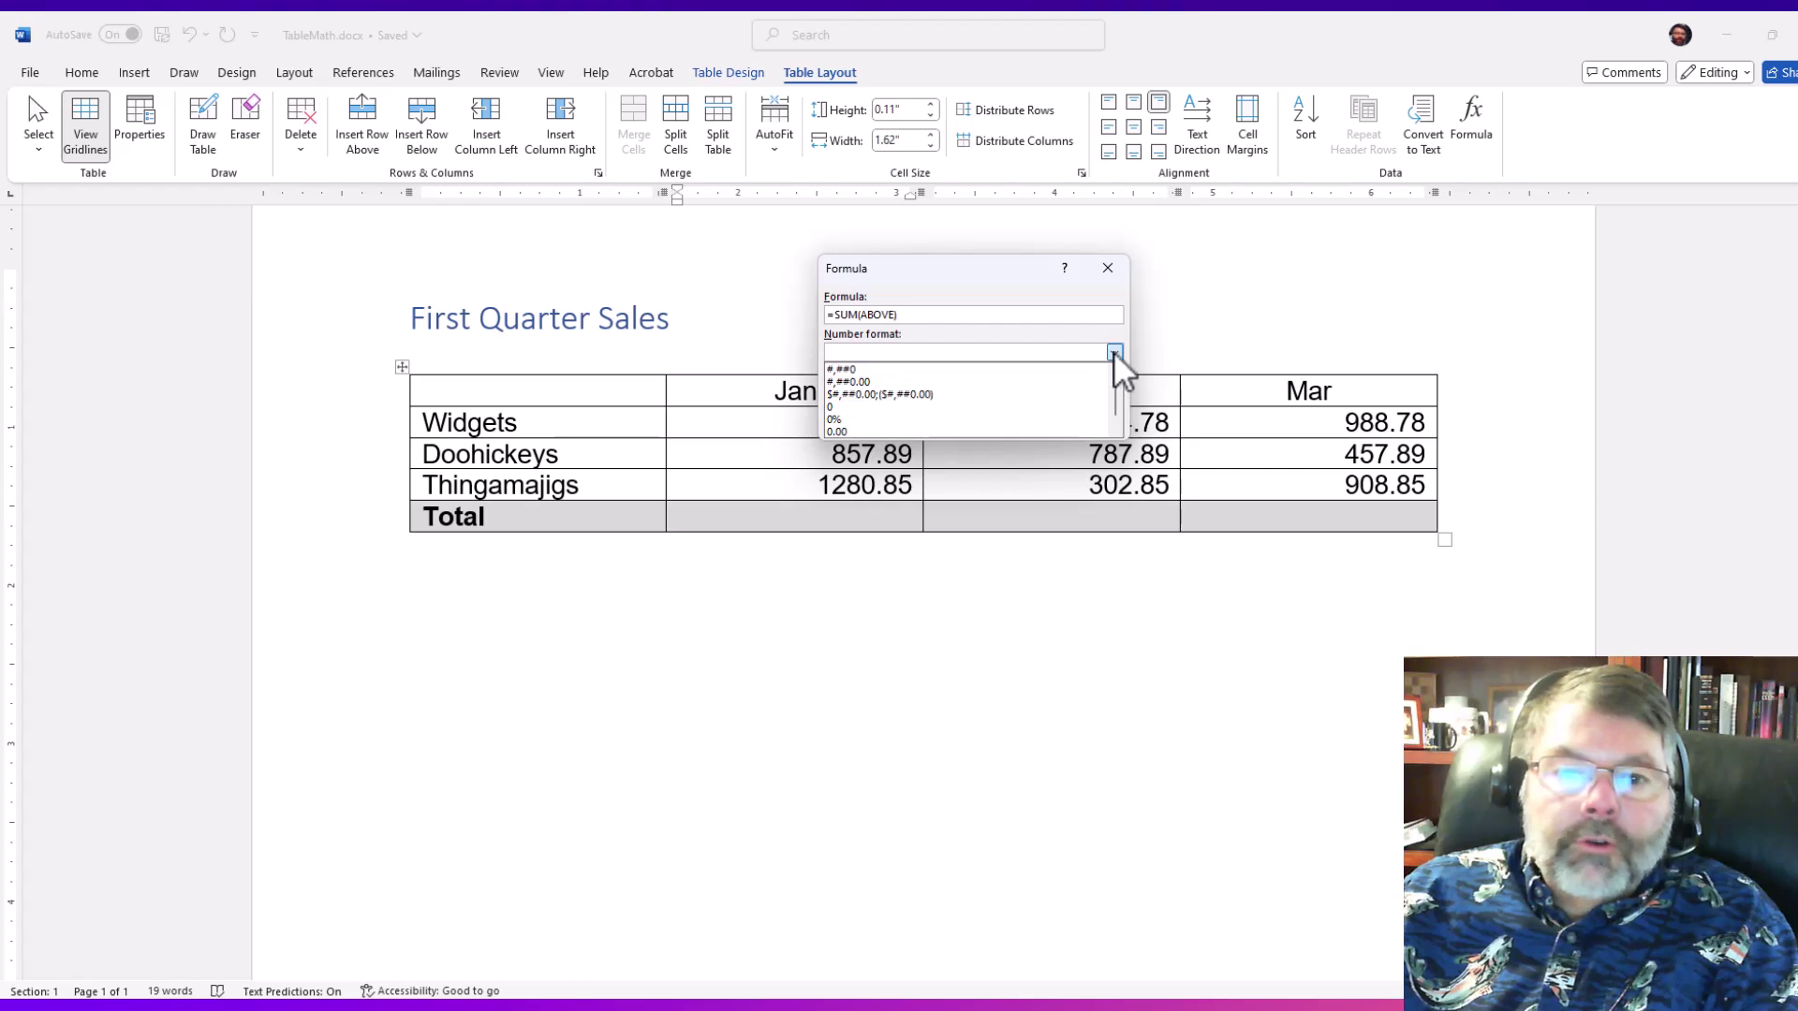
click(906, 396)
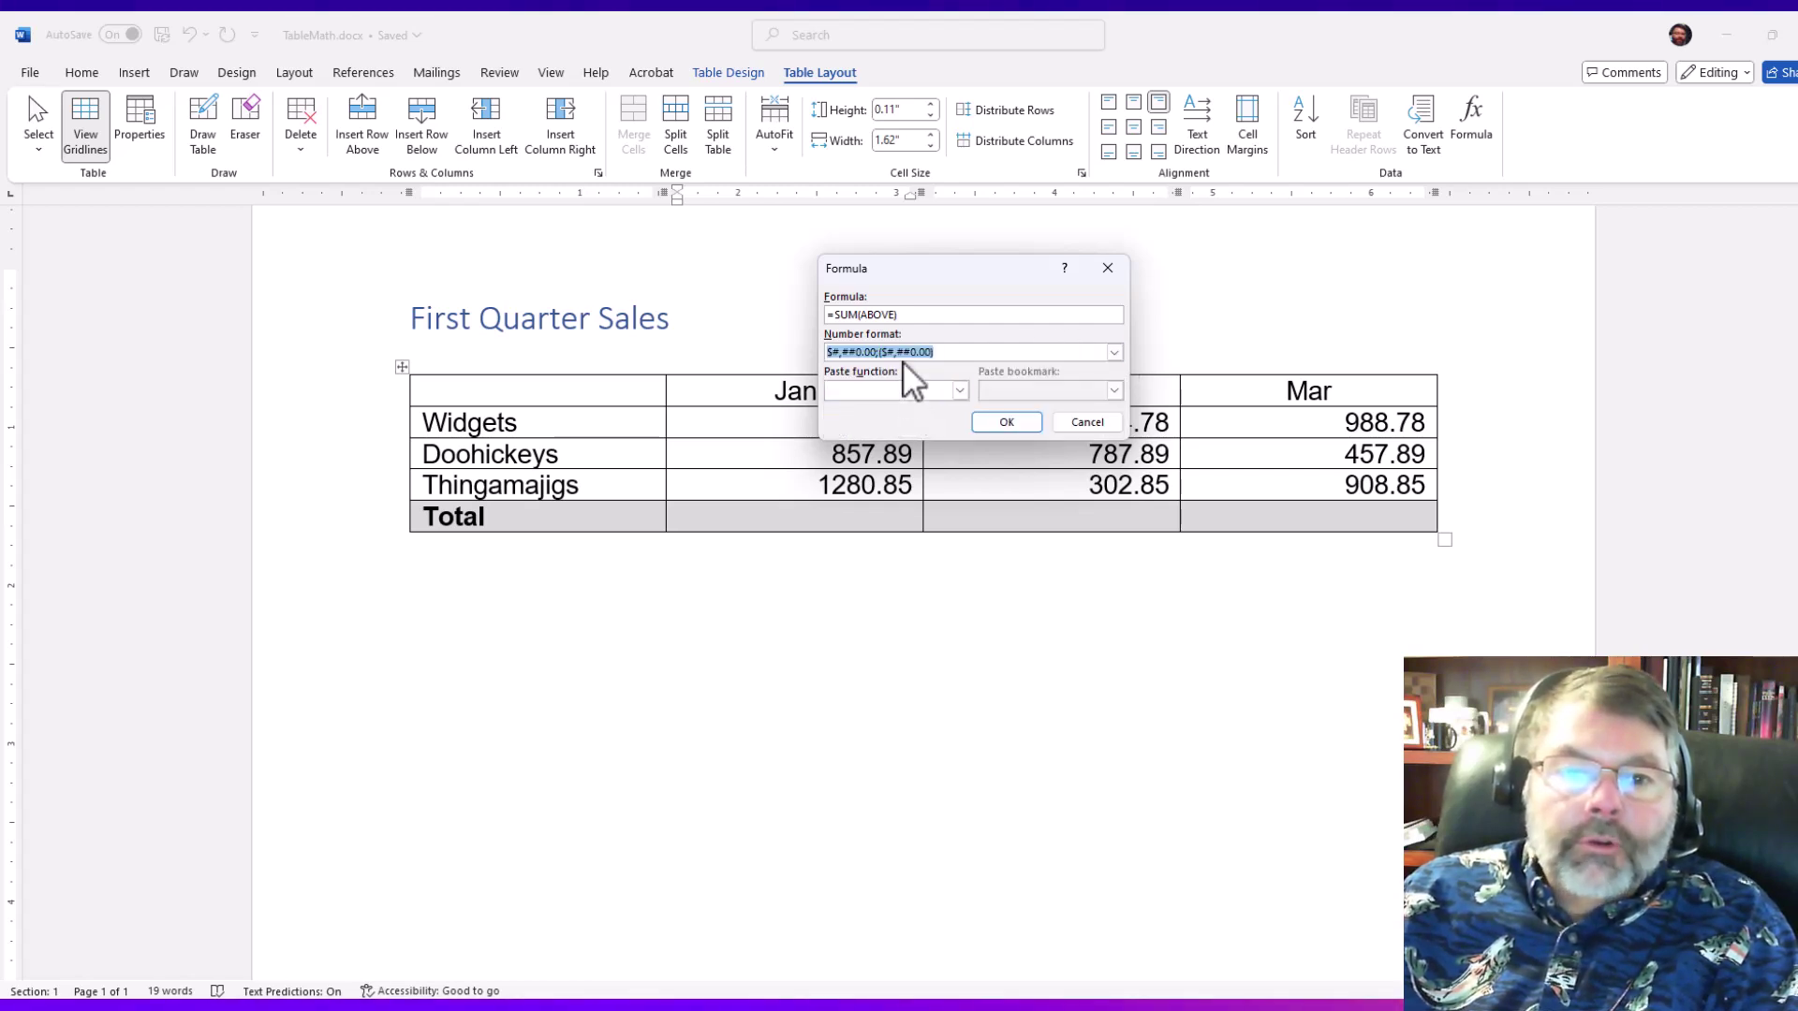
click(990, 424)
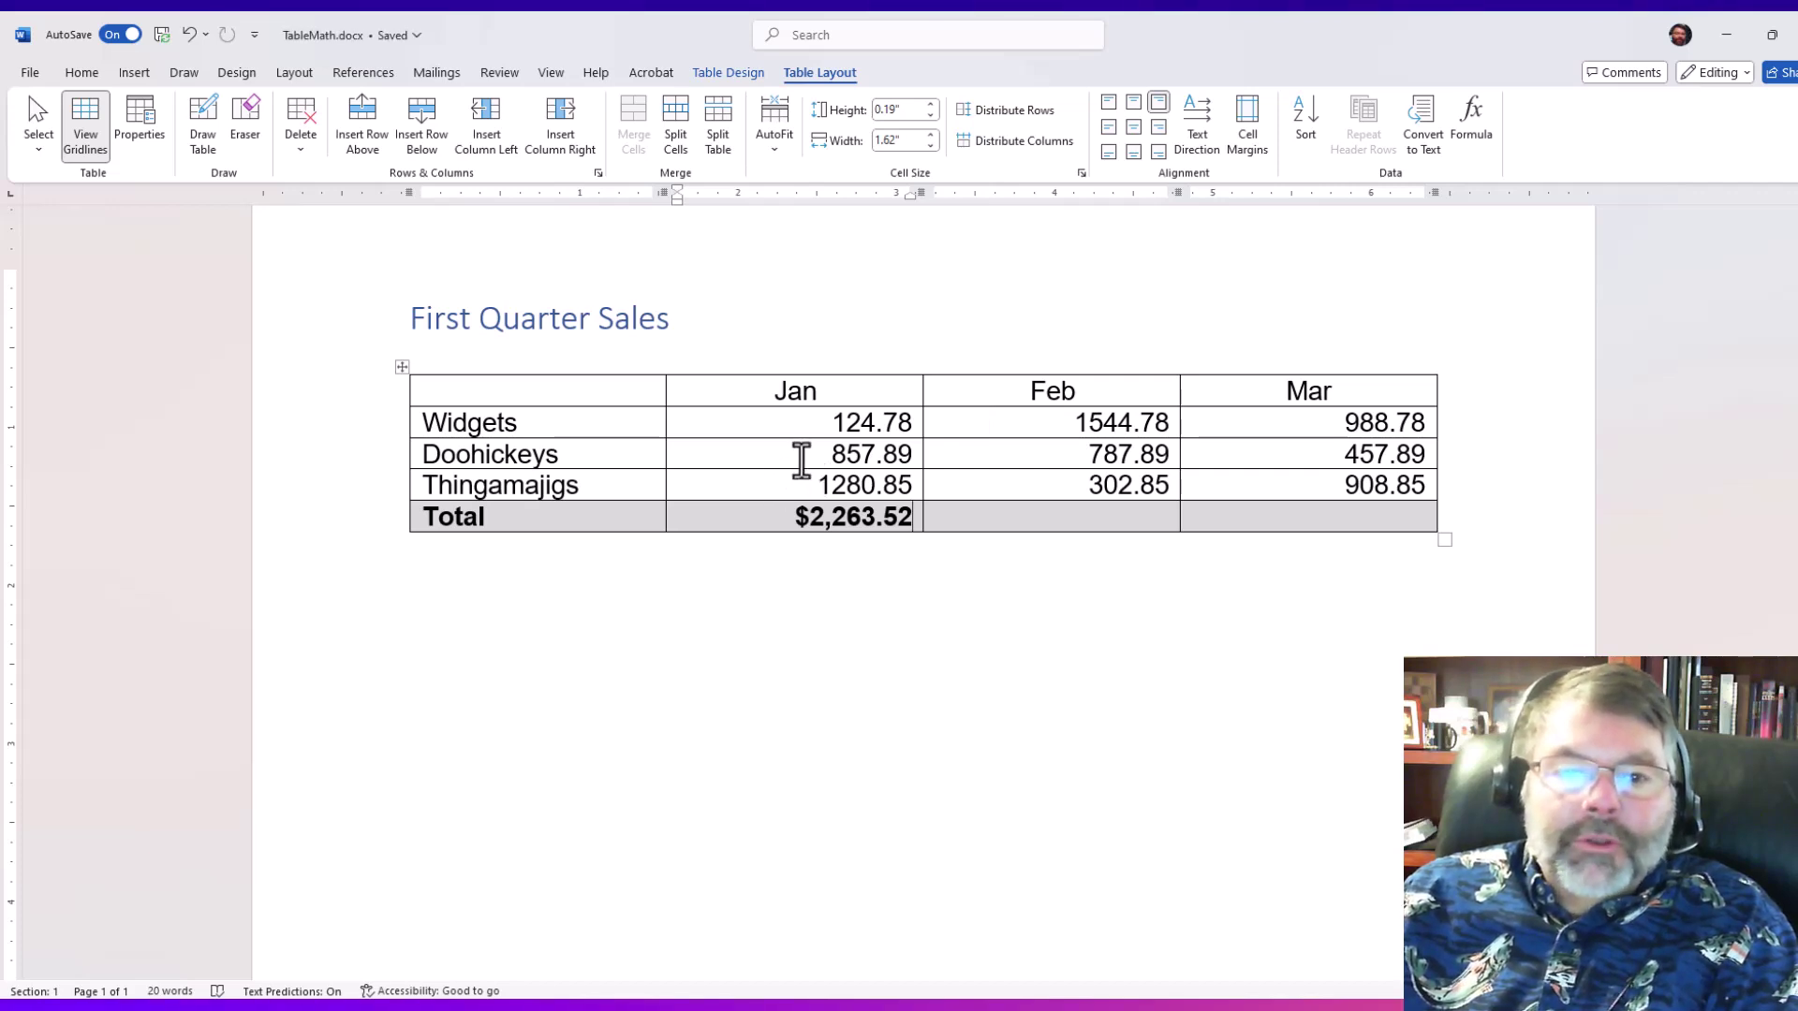
Change the Doohickeys January figure from 857.89 to 900.00
drag(803, 454, 918, 455)
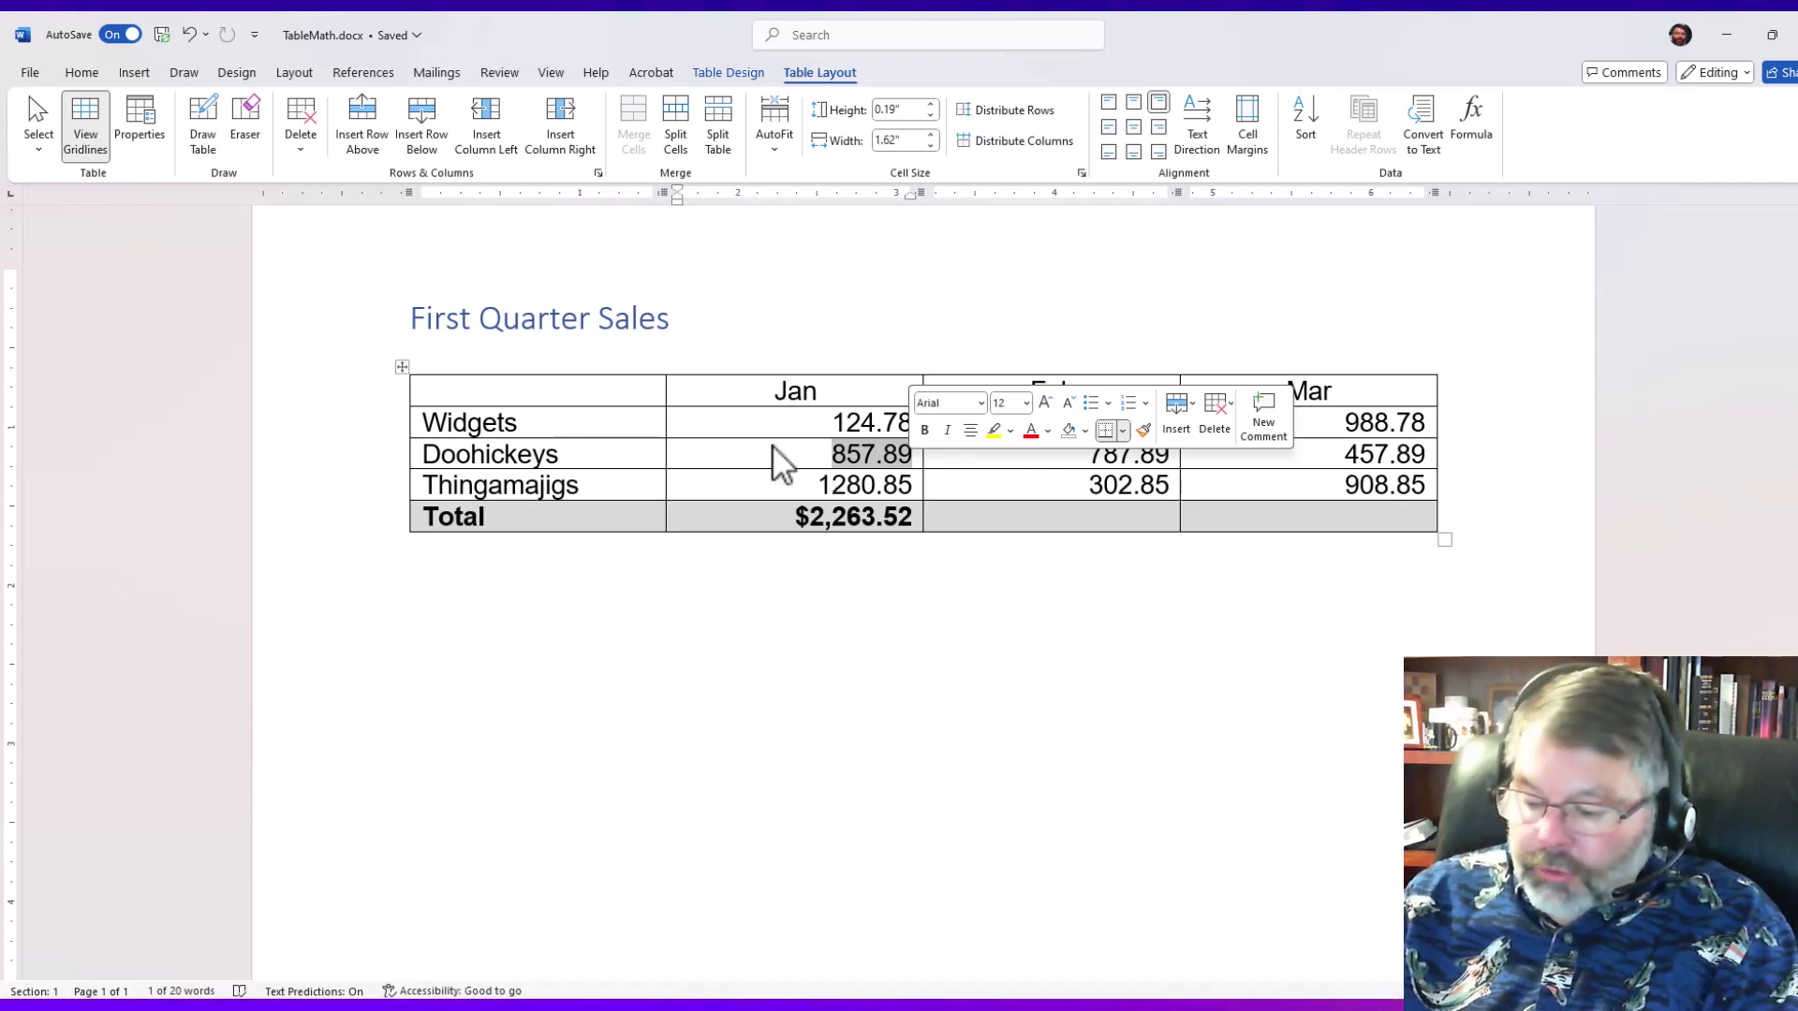
text(900)
key(Return)
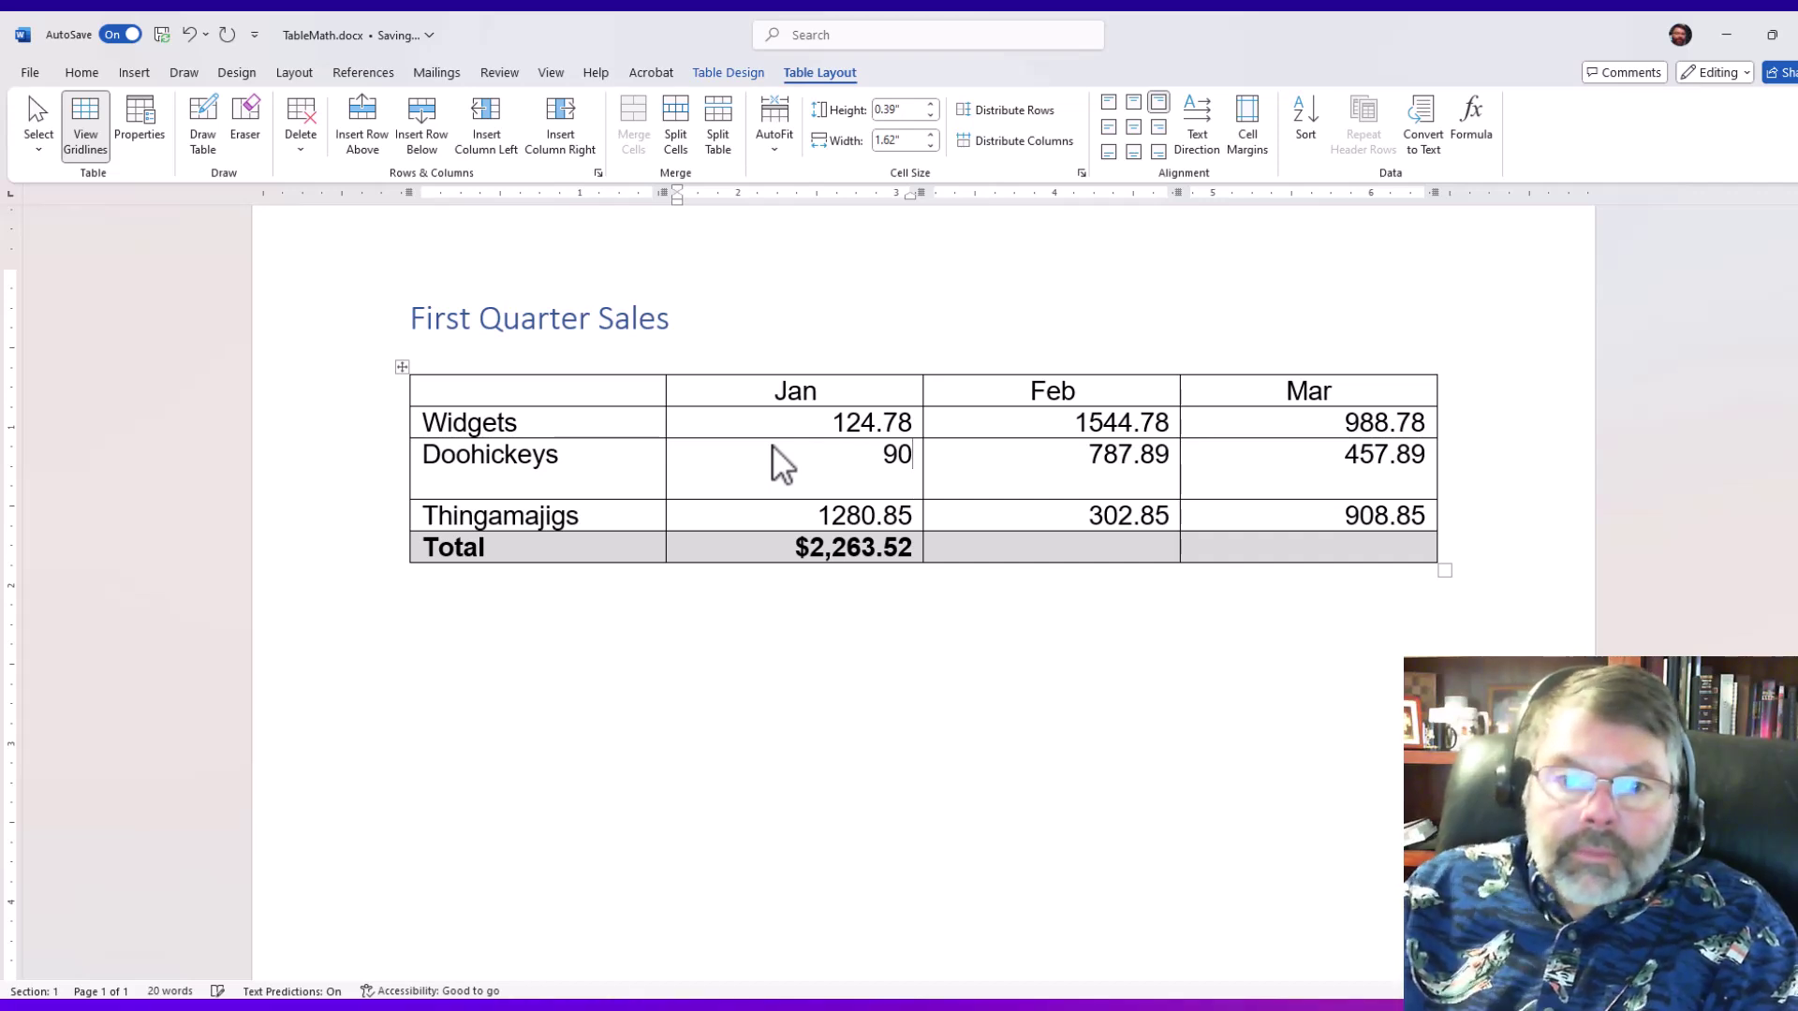
key(Delete)
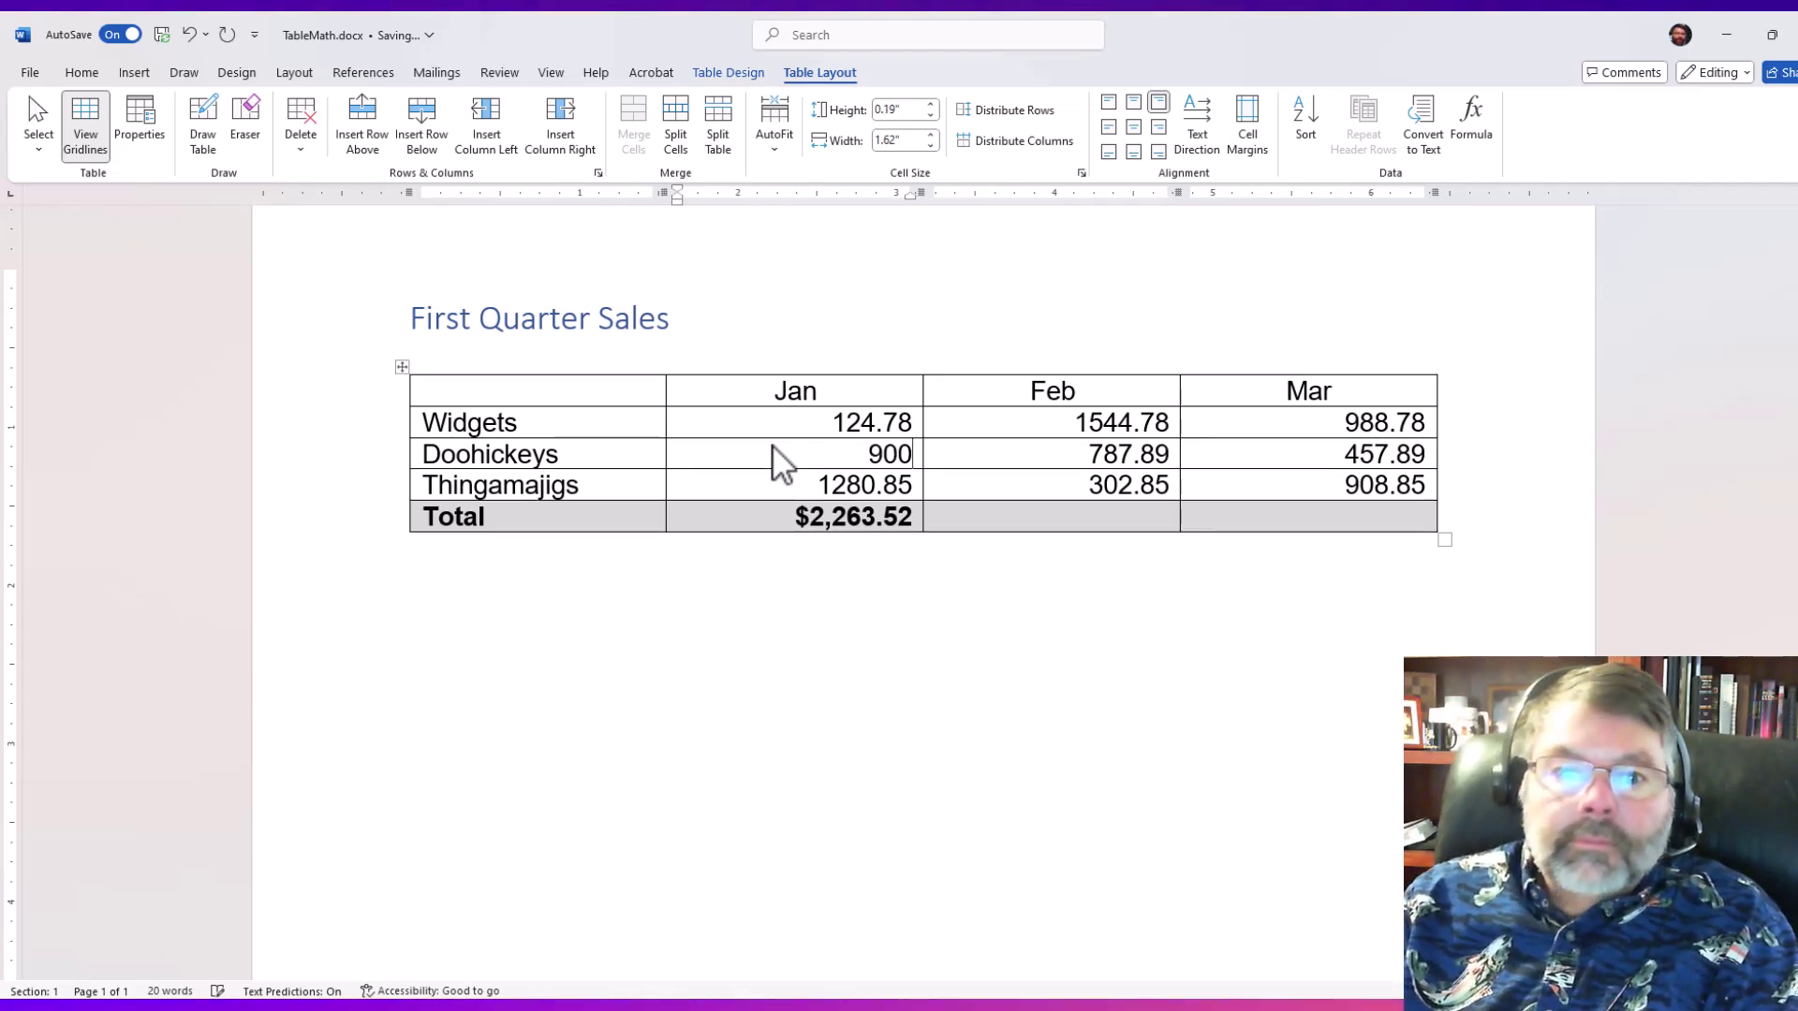
text(.00)
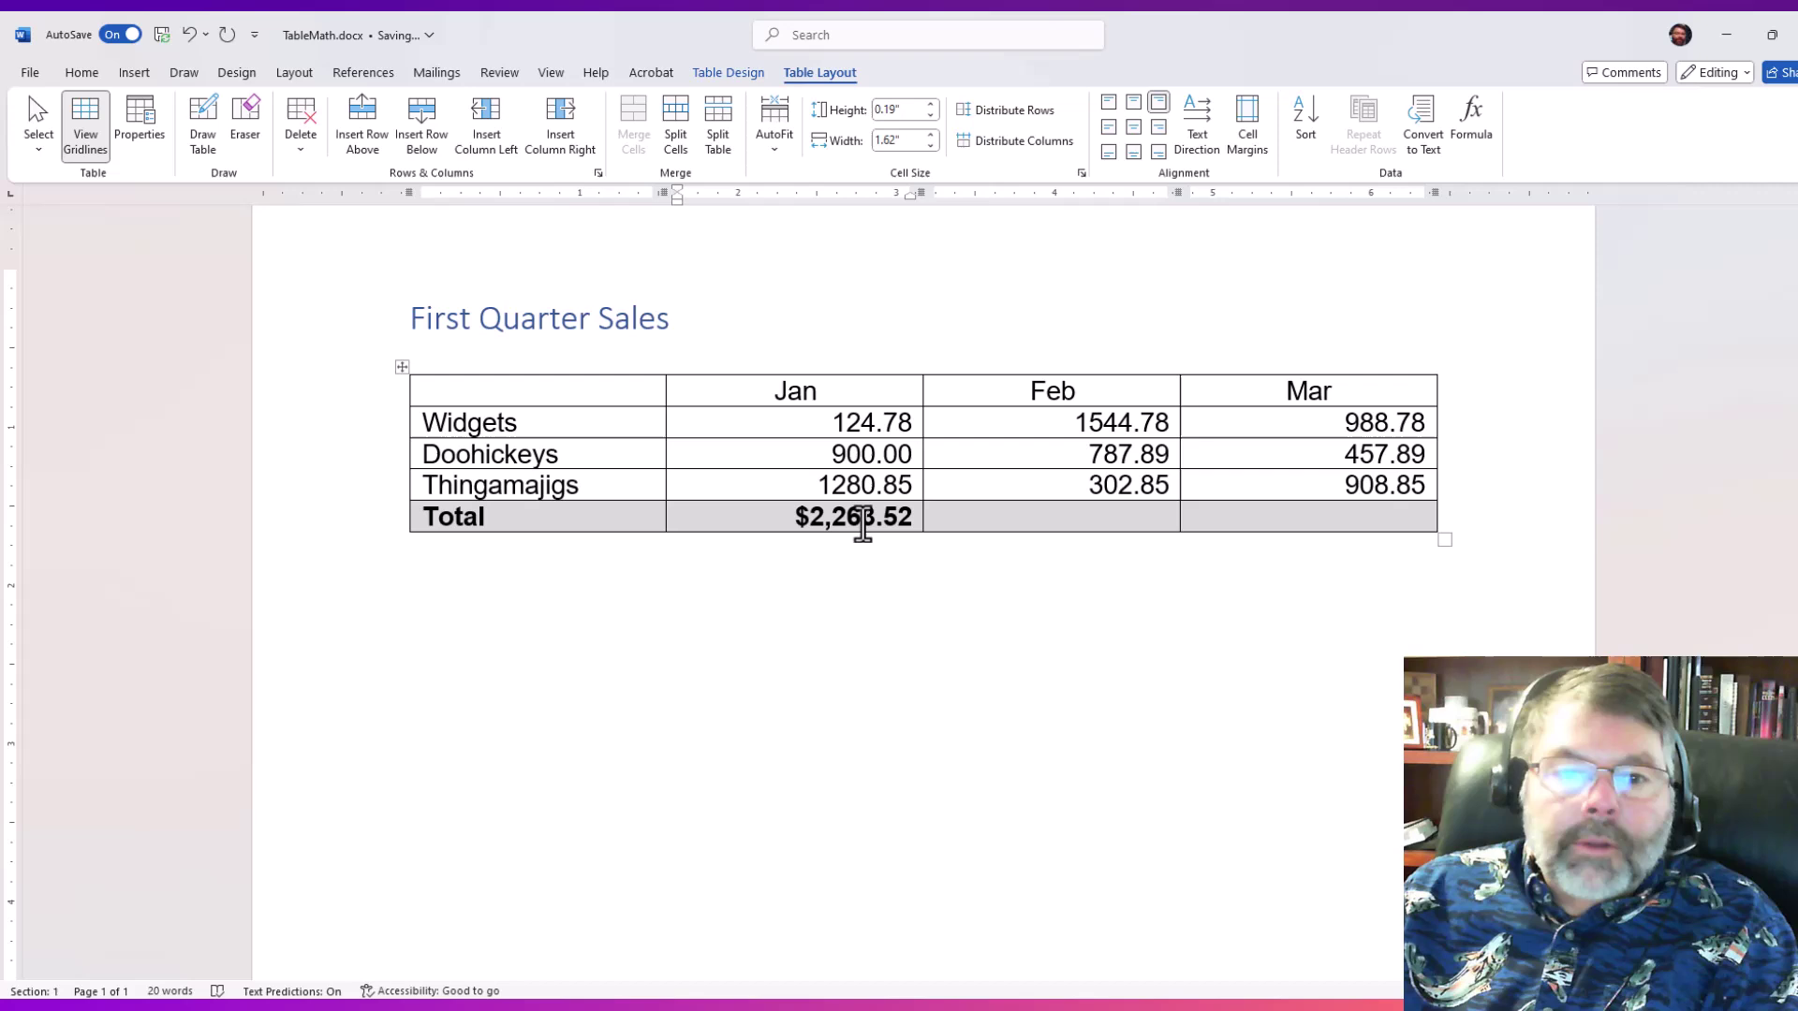
Update the Jan total field so it reads $2,305.63
right_click(856, 522)
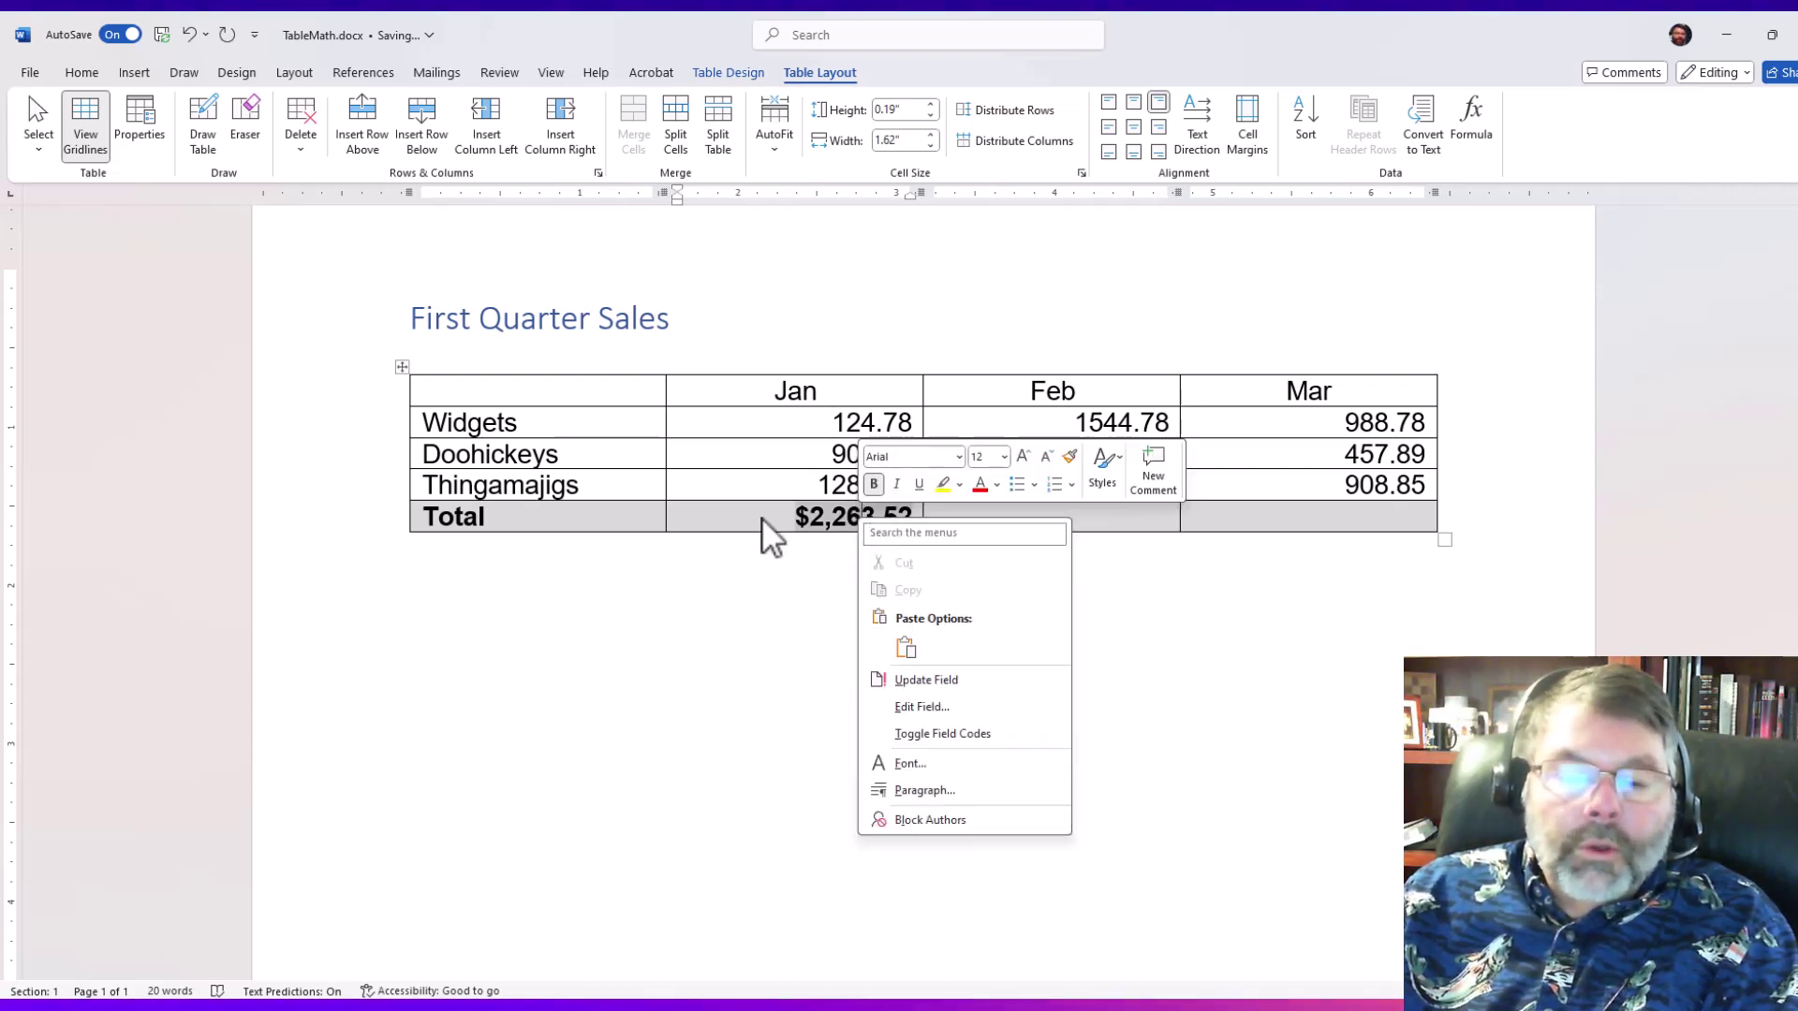
click(953, 683)
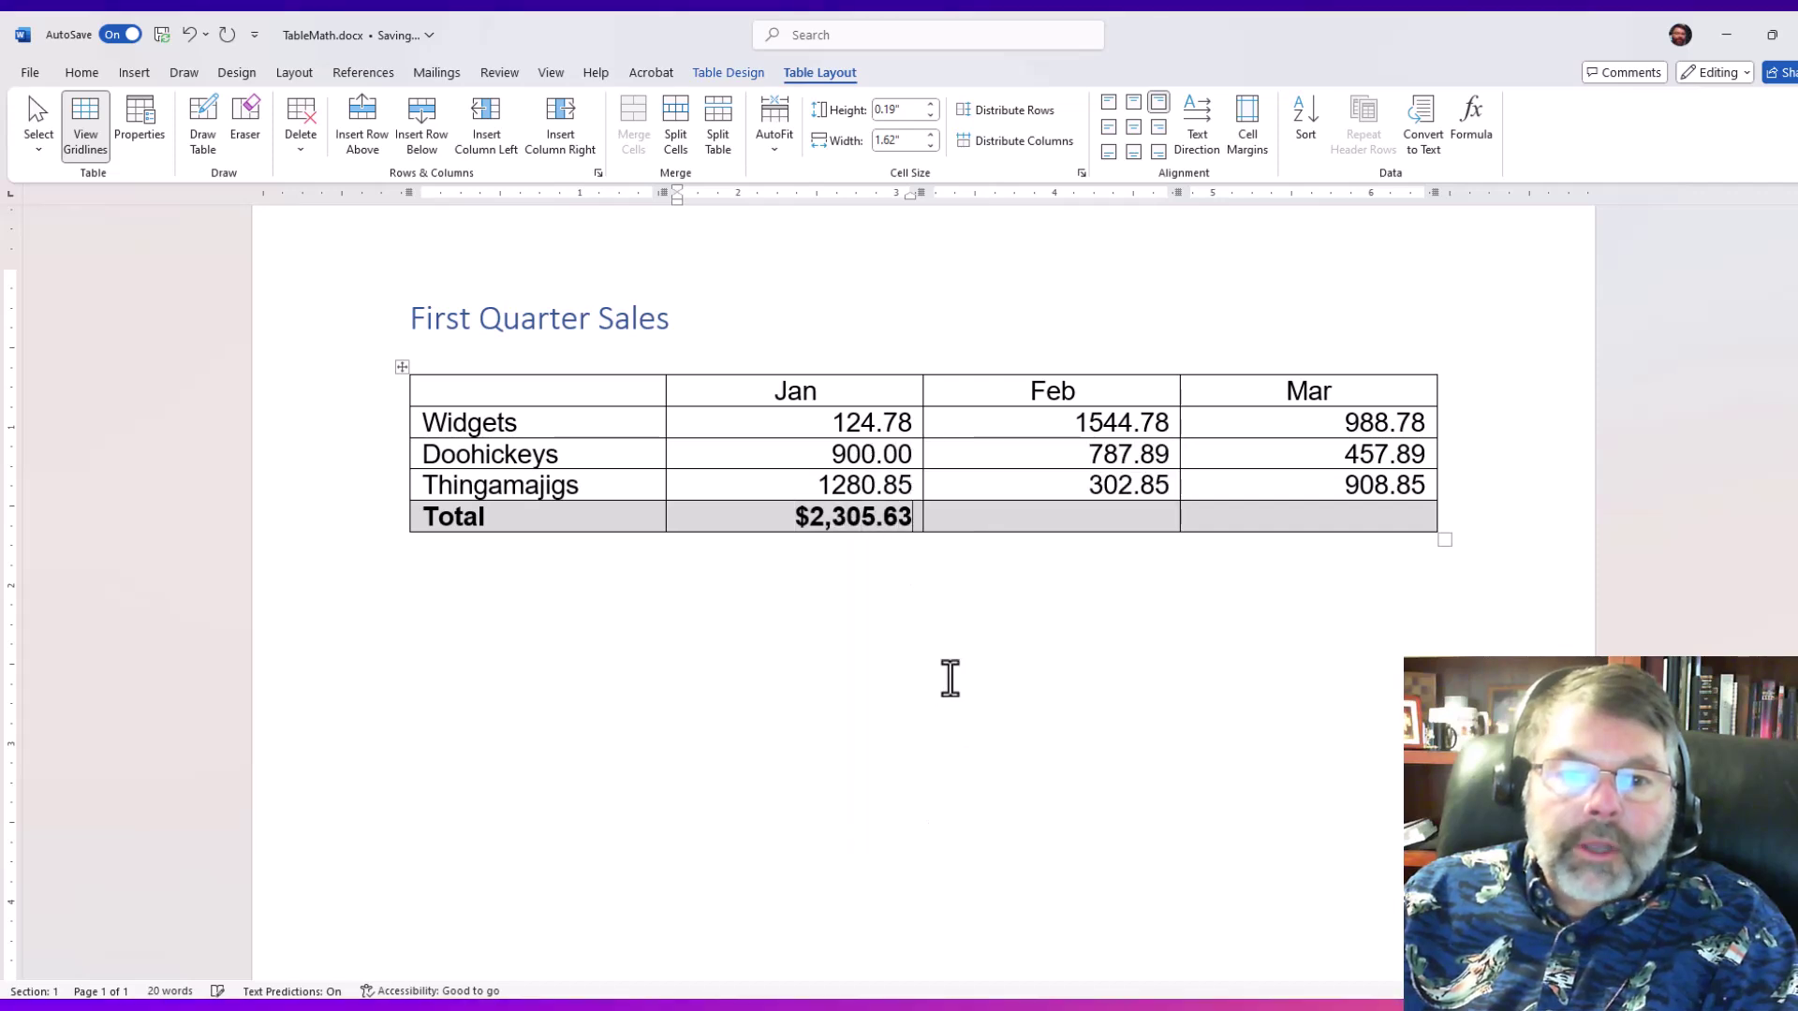
click(847, 525)
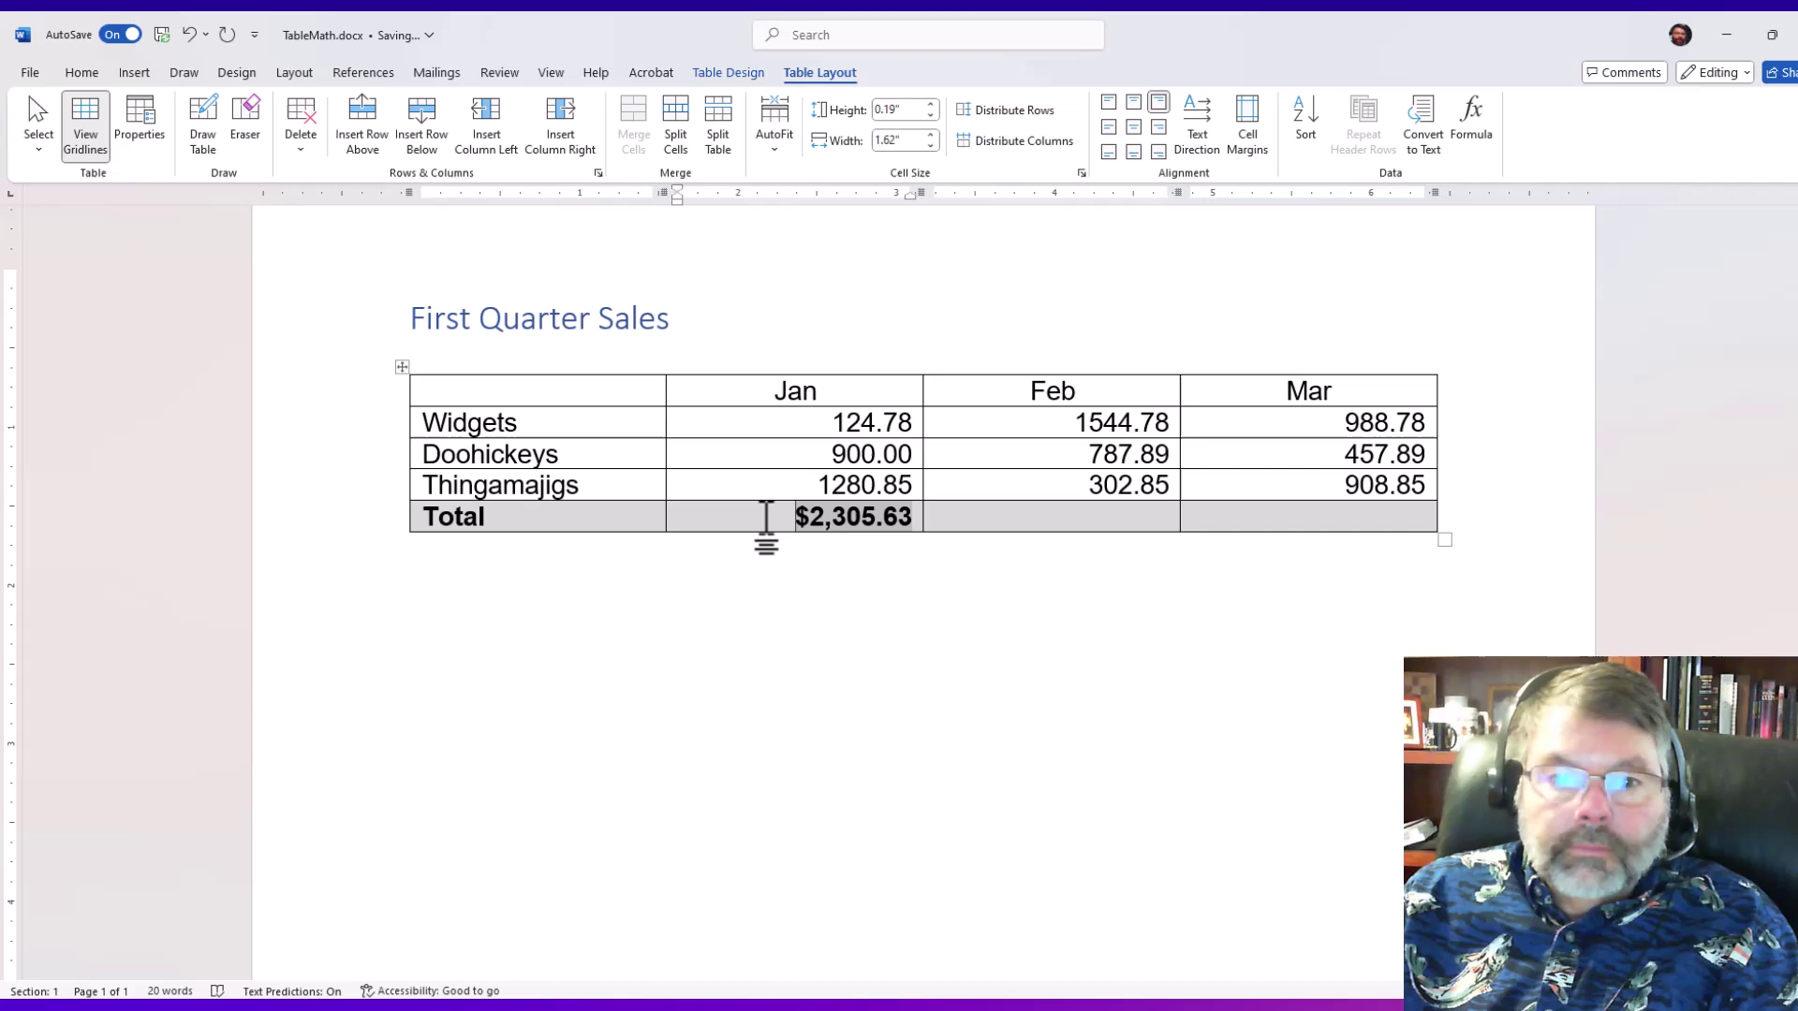
Copy the Jan total formula into the Feb and Mar Total cells
key(shift+Tab)
key(Tab)
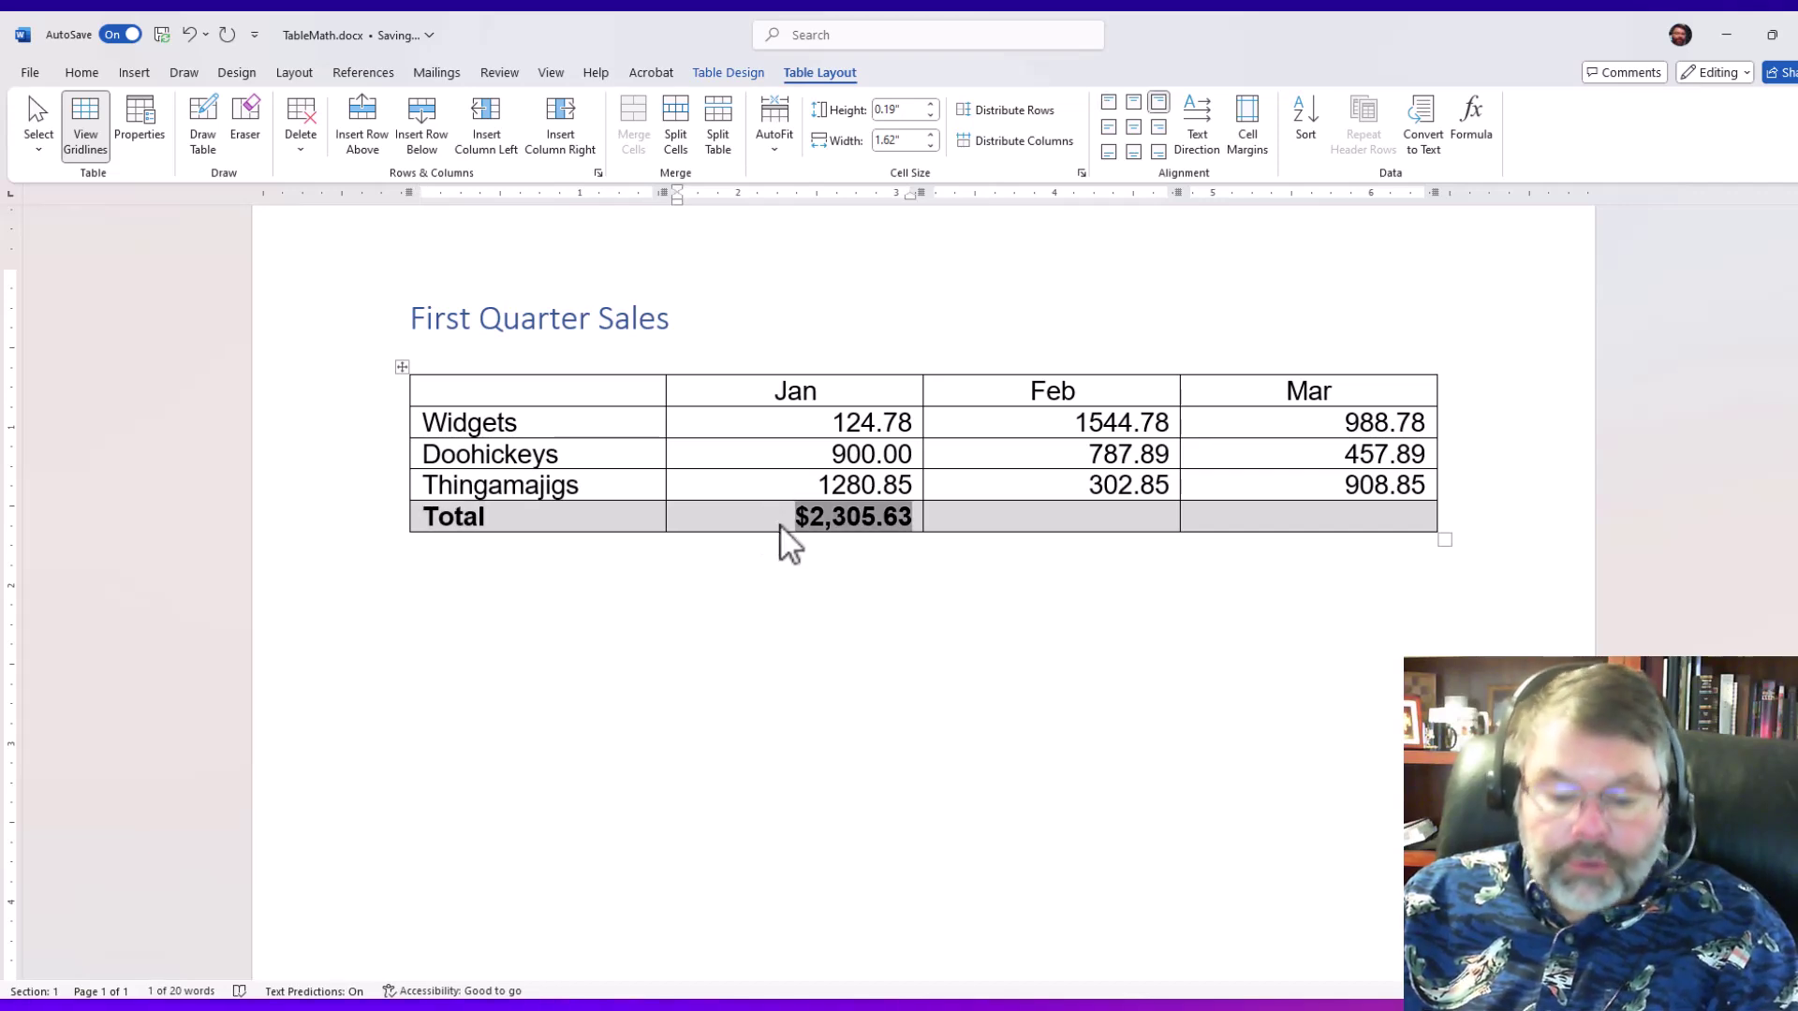
key(ctrl+c)
click(1034, 525)
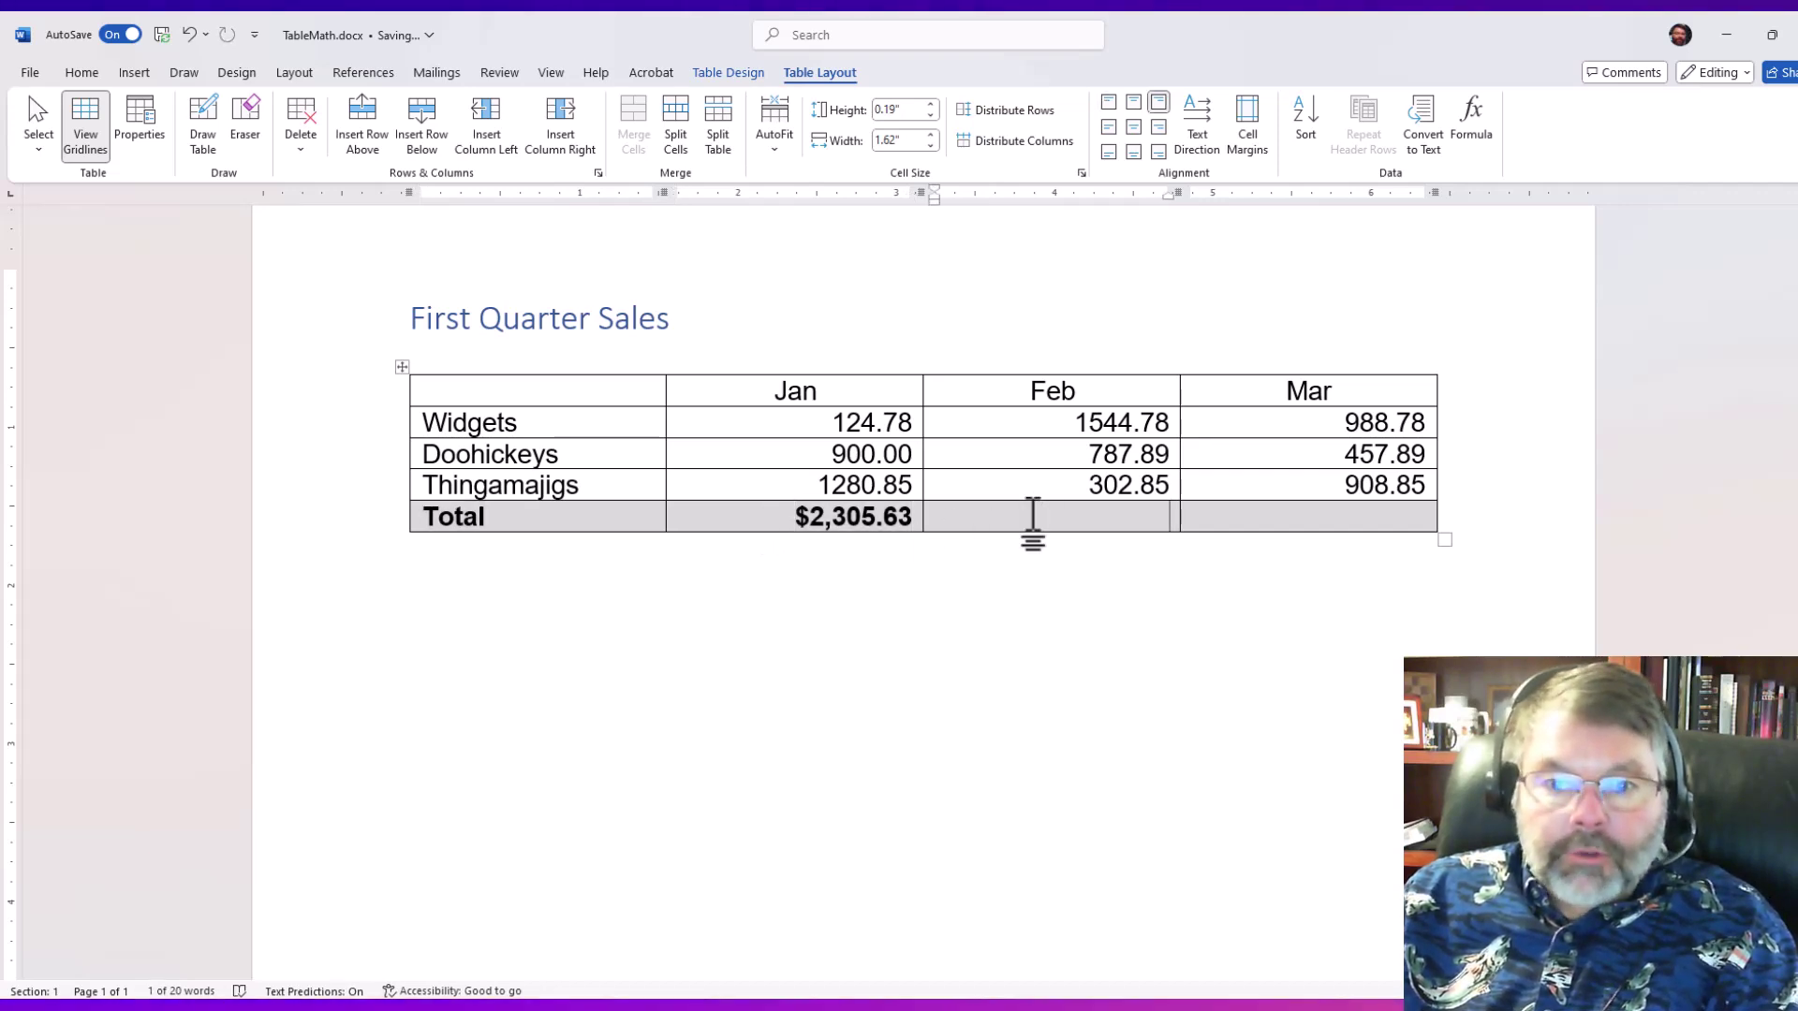
key(ctrl+v)
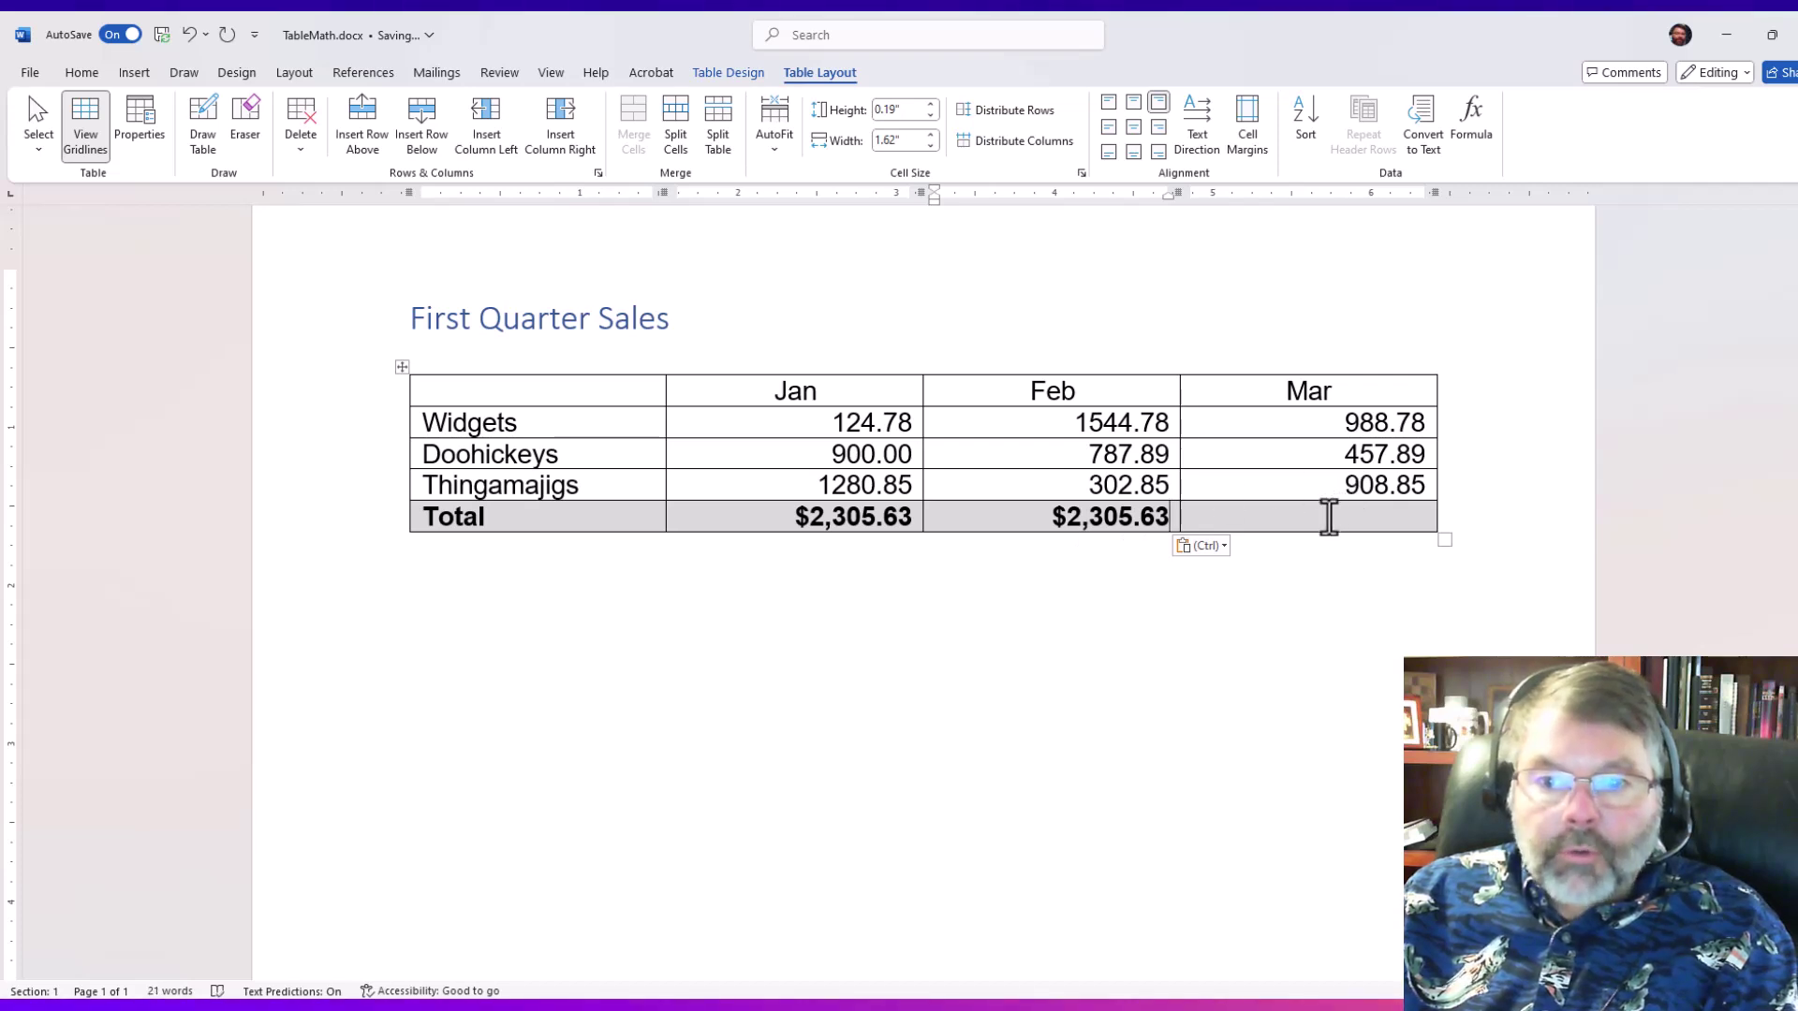
click(1326, 518)
key(ctrl+v)
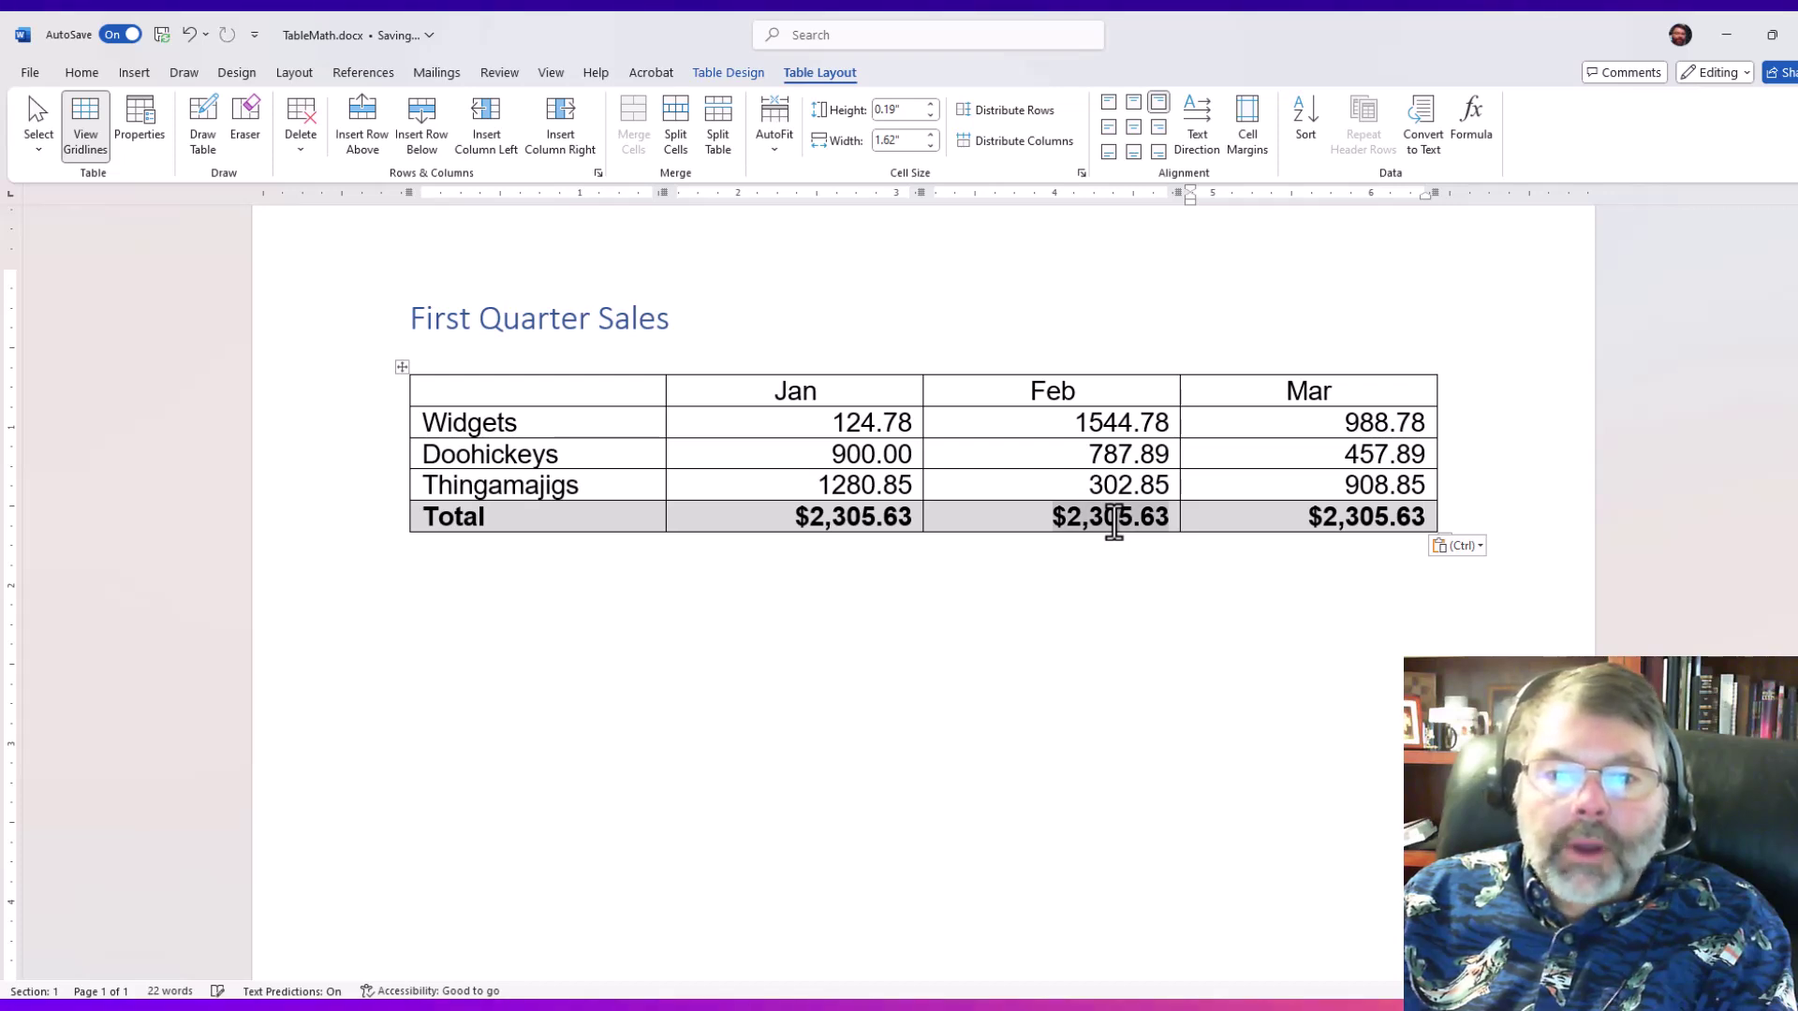
Update the Feb and Mar total fields to show $2,635.52 and $2,355.52
right_click(1115, 522)
click(1161, 683)
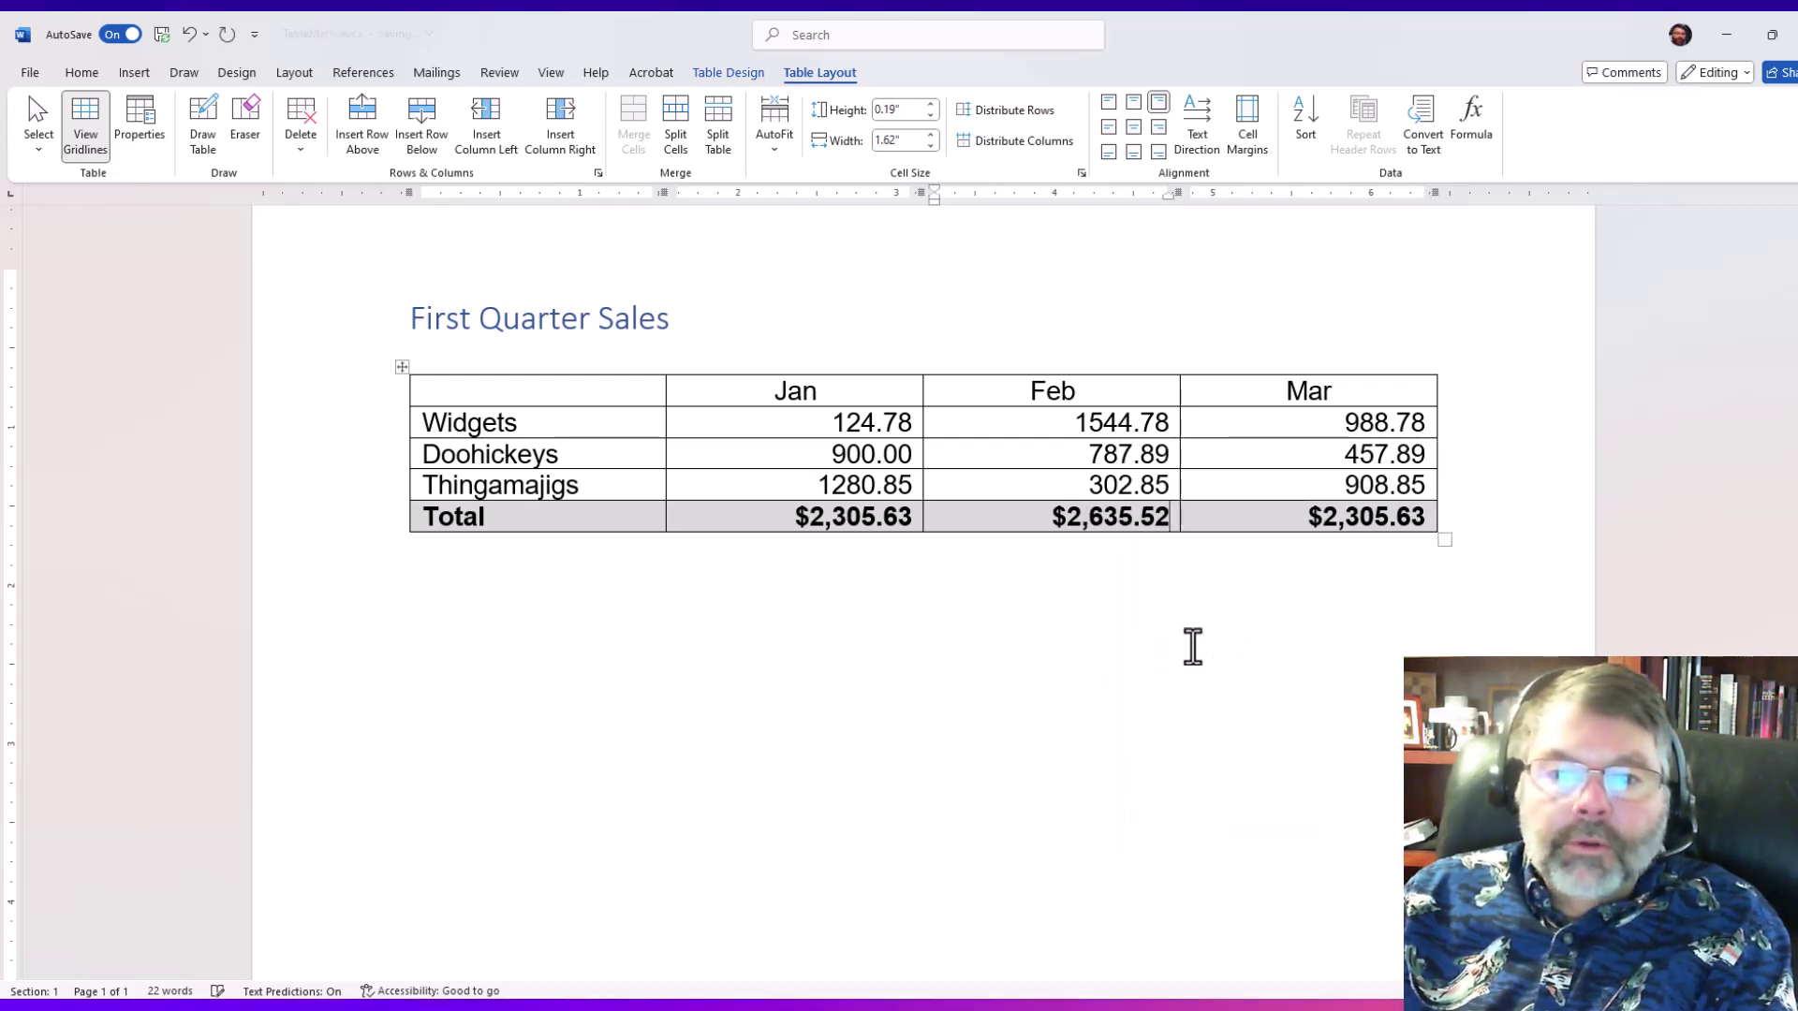
right_click(1377, 519)
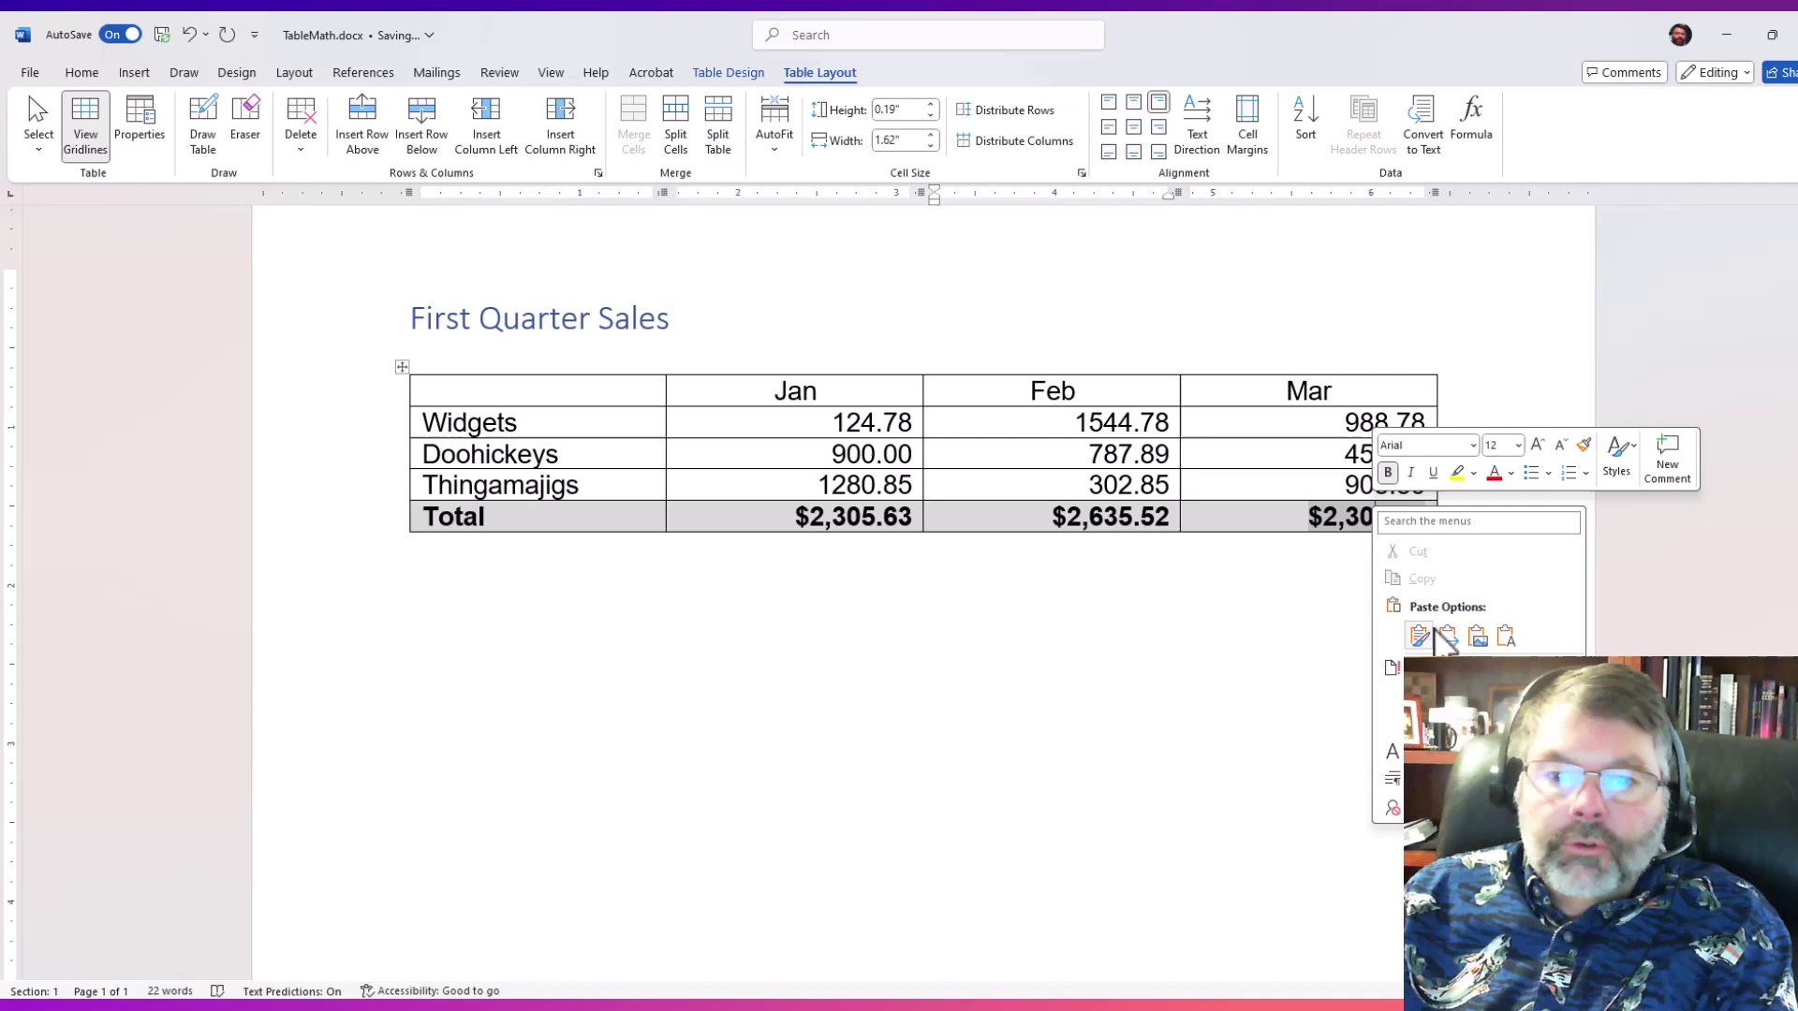
click(1432, 668)
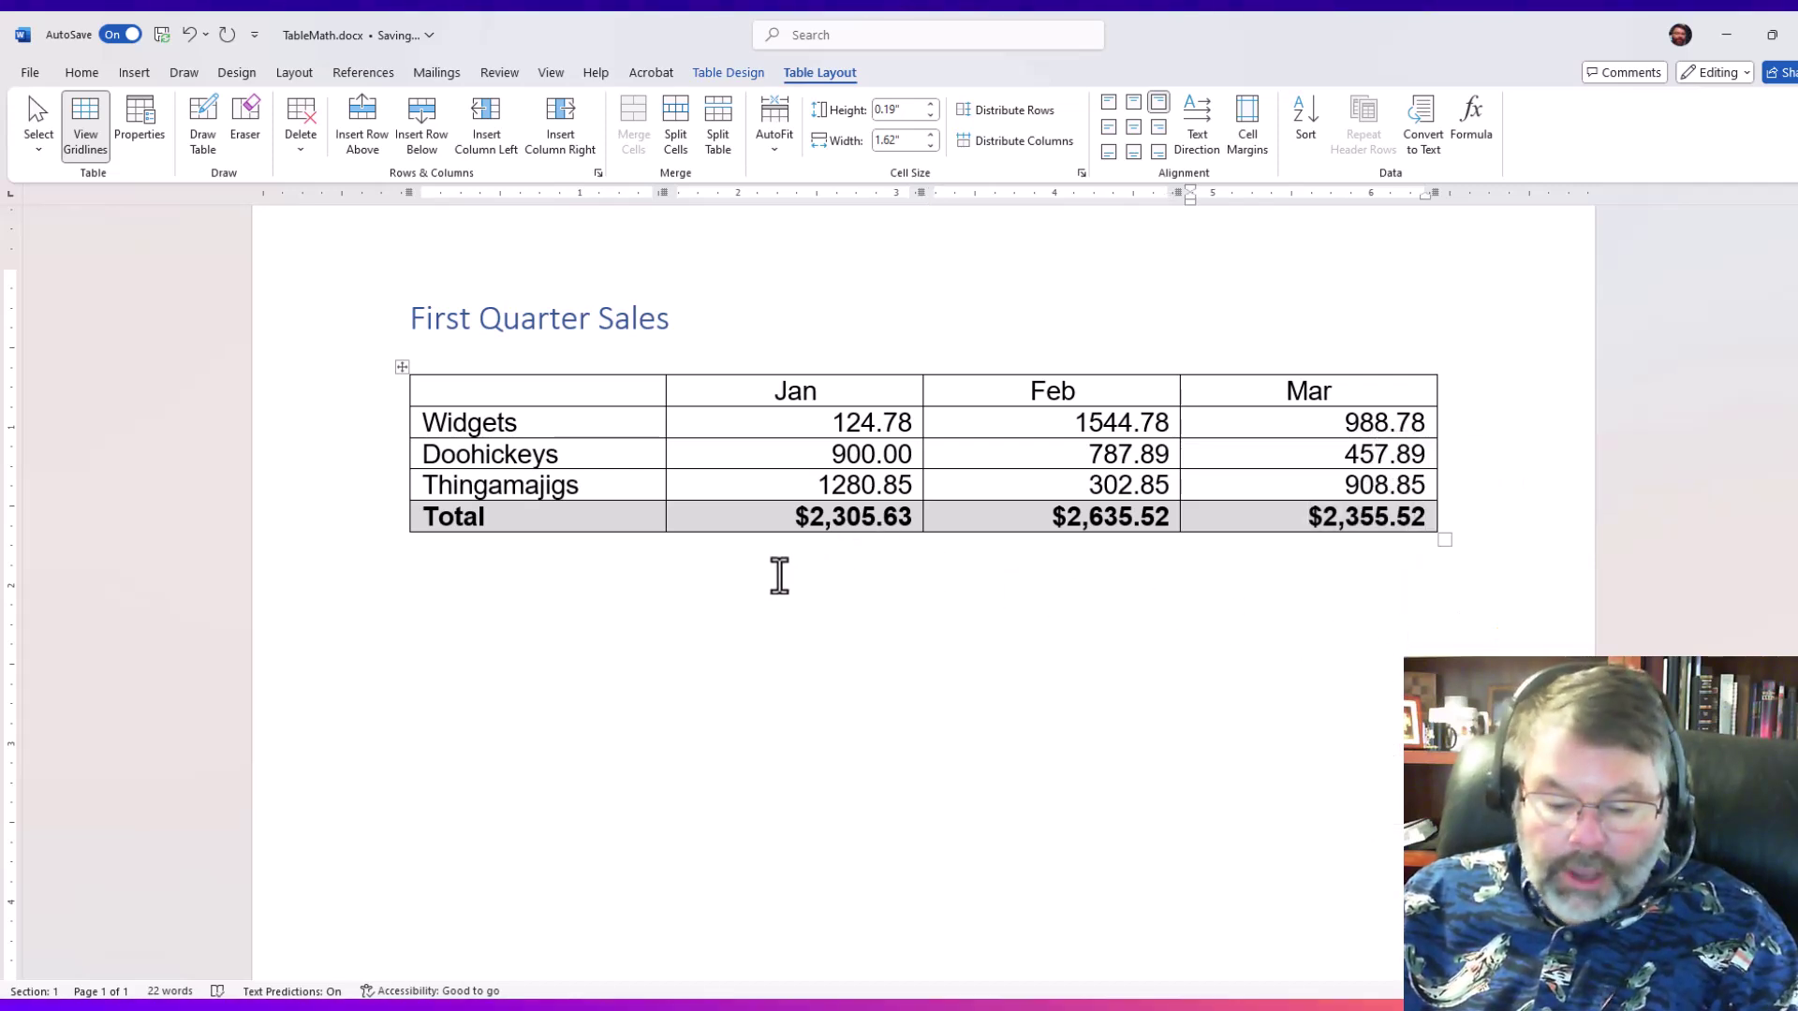
key(ctrl+a)
right_click(1087, 535)
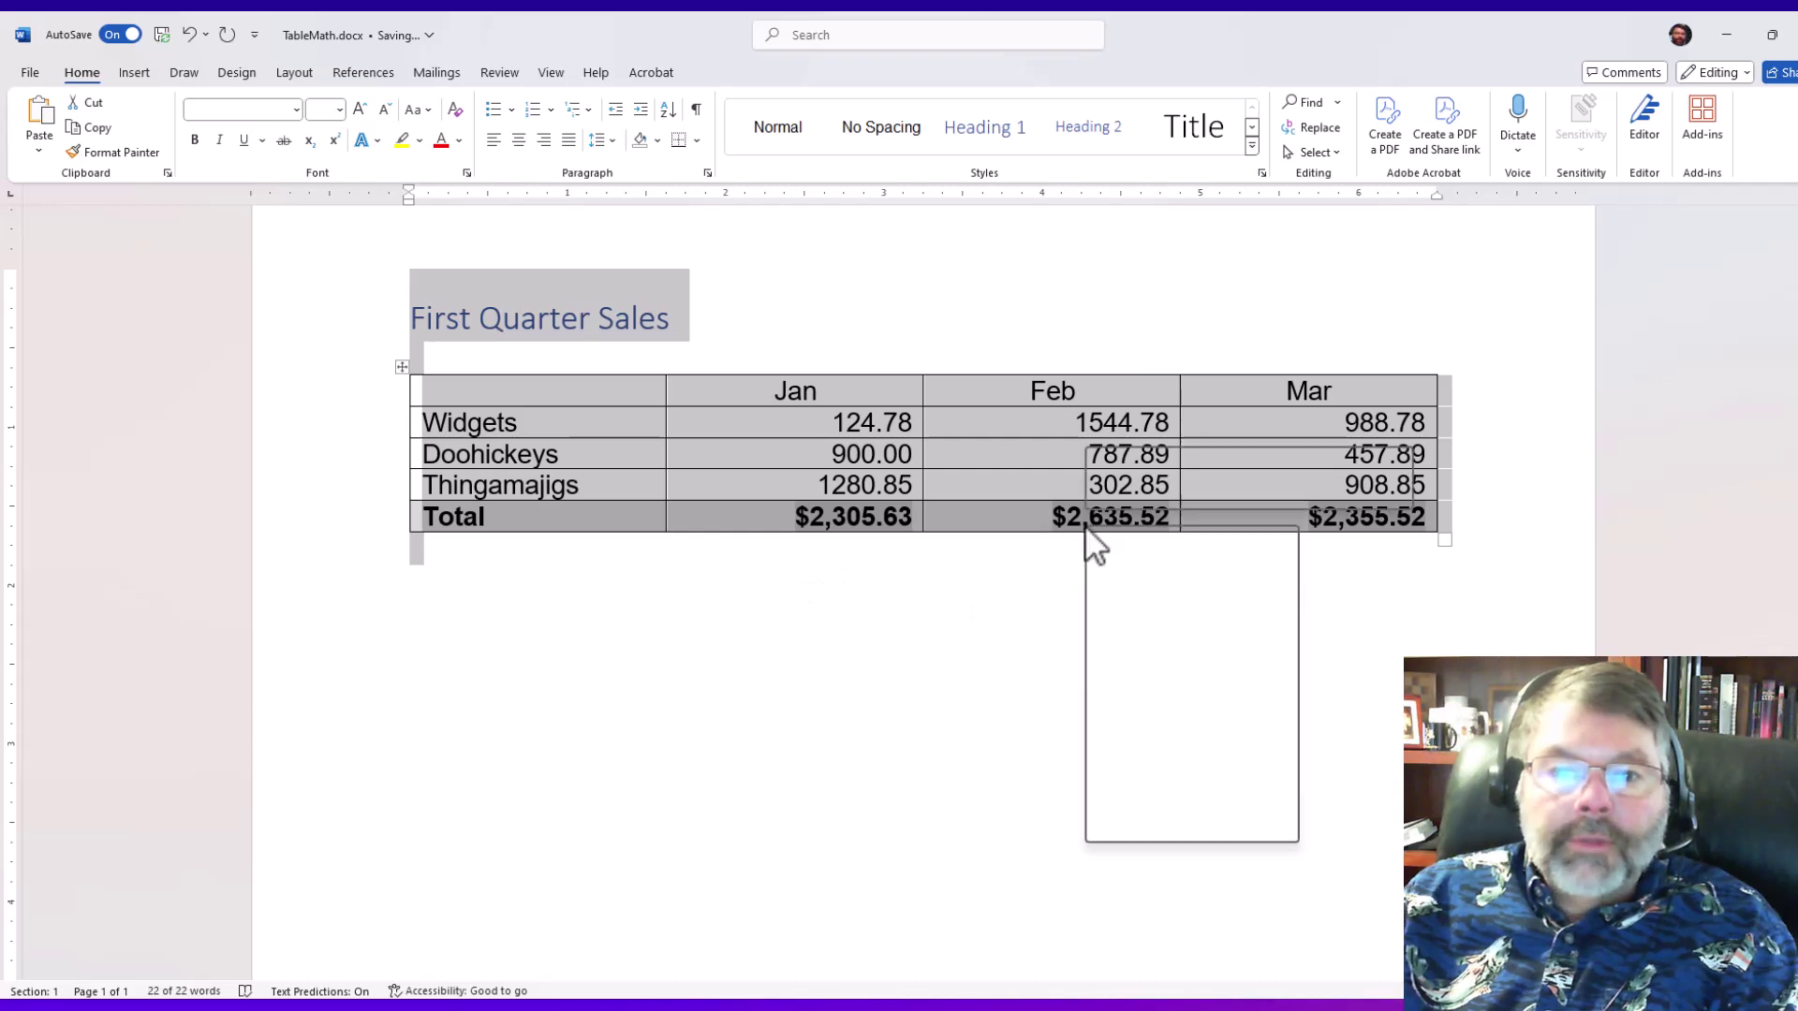
click(1150, 686)
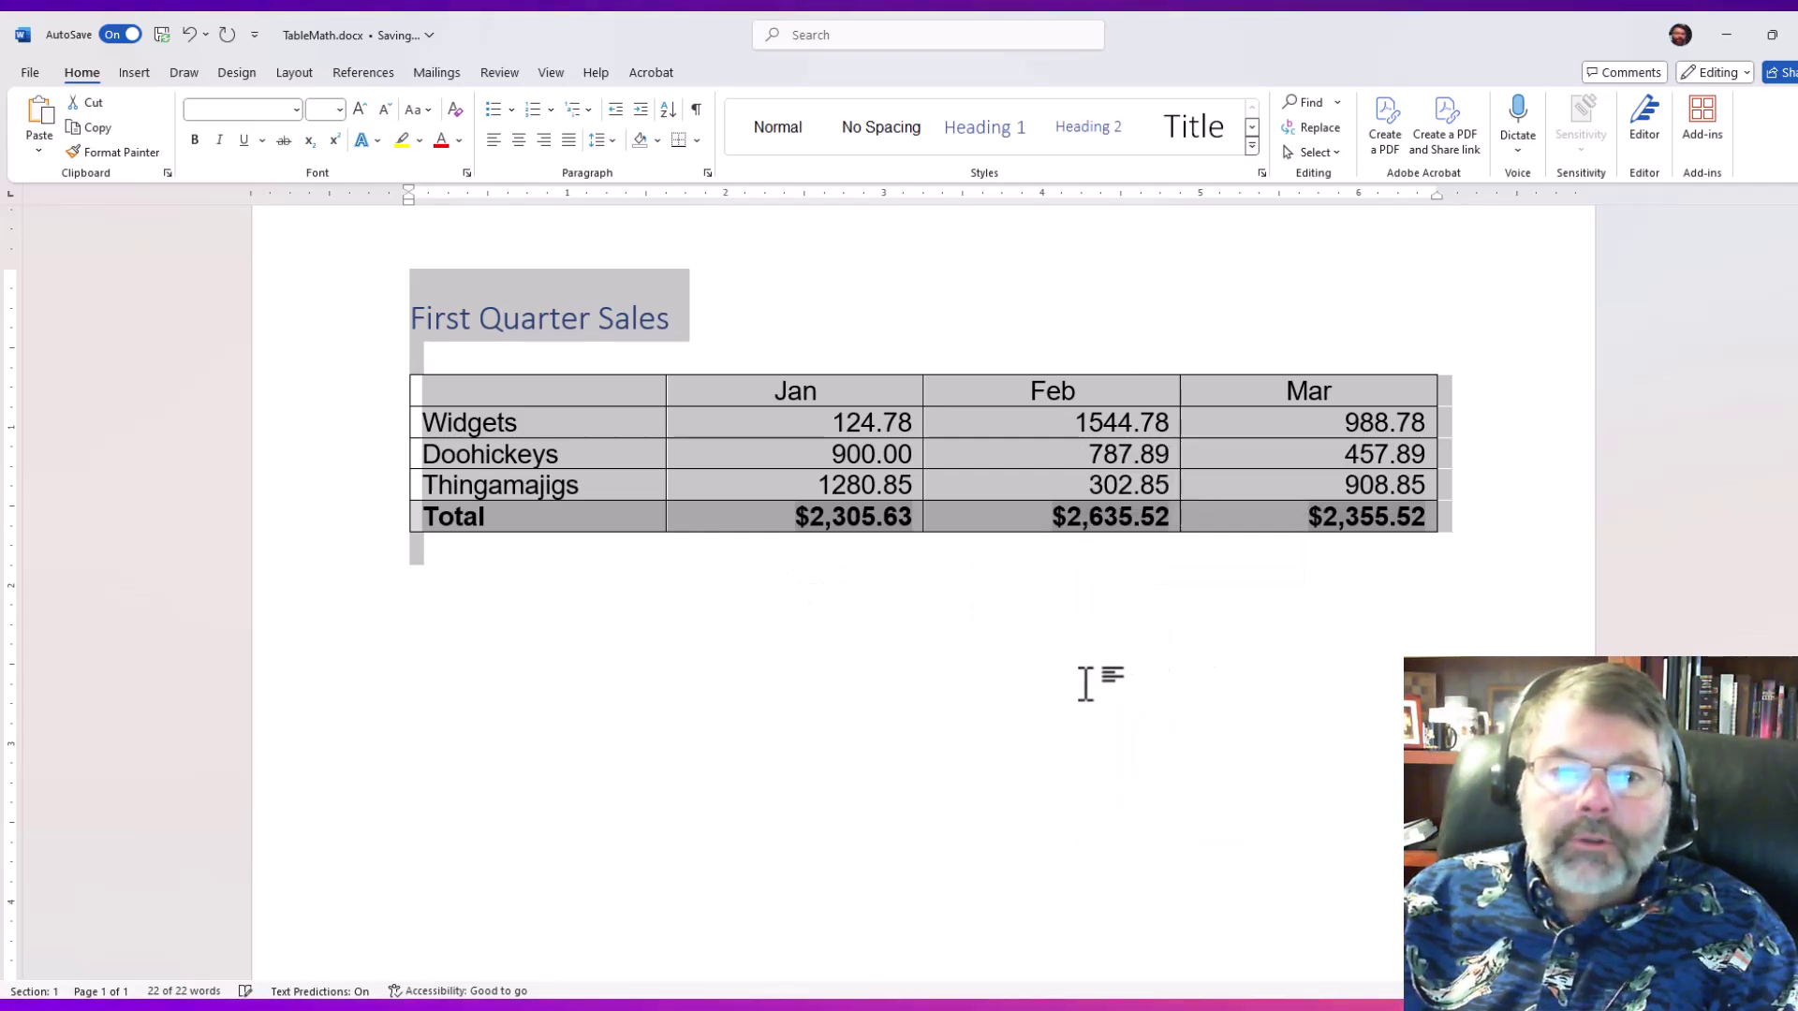
click(1293, 525)
click(1289, 517)
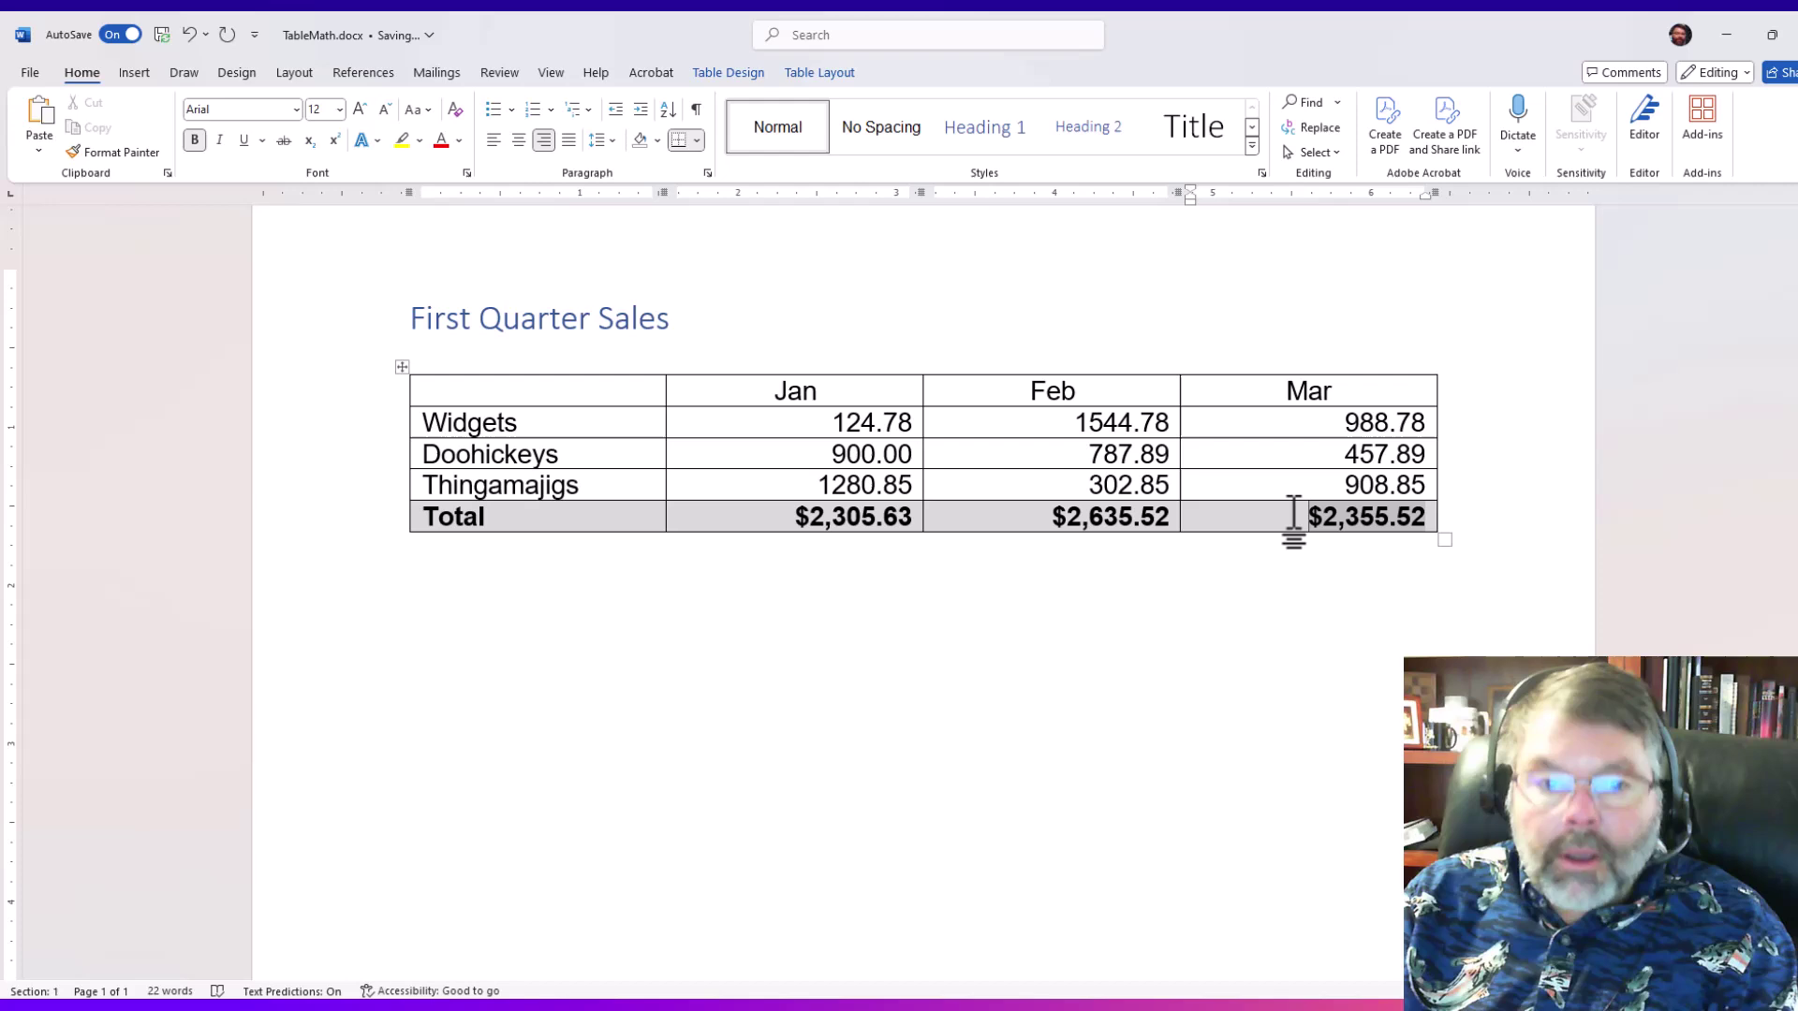
Add a new row below Total labelled 'Average' and move to its Jan cell
key(Tab)
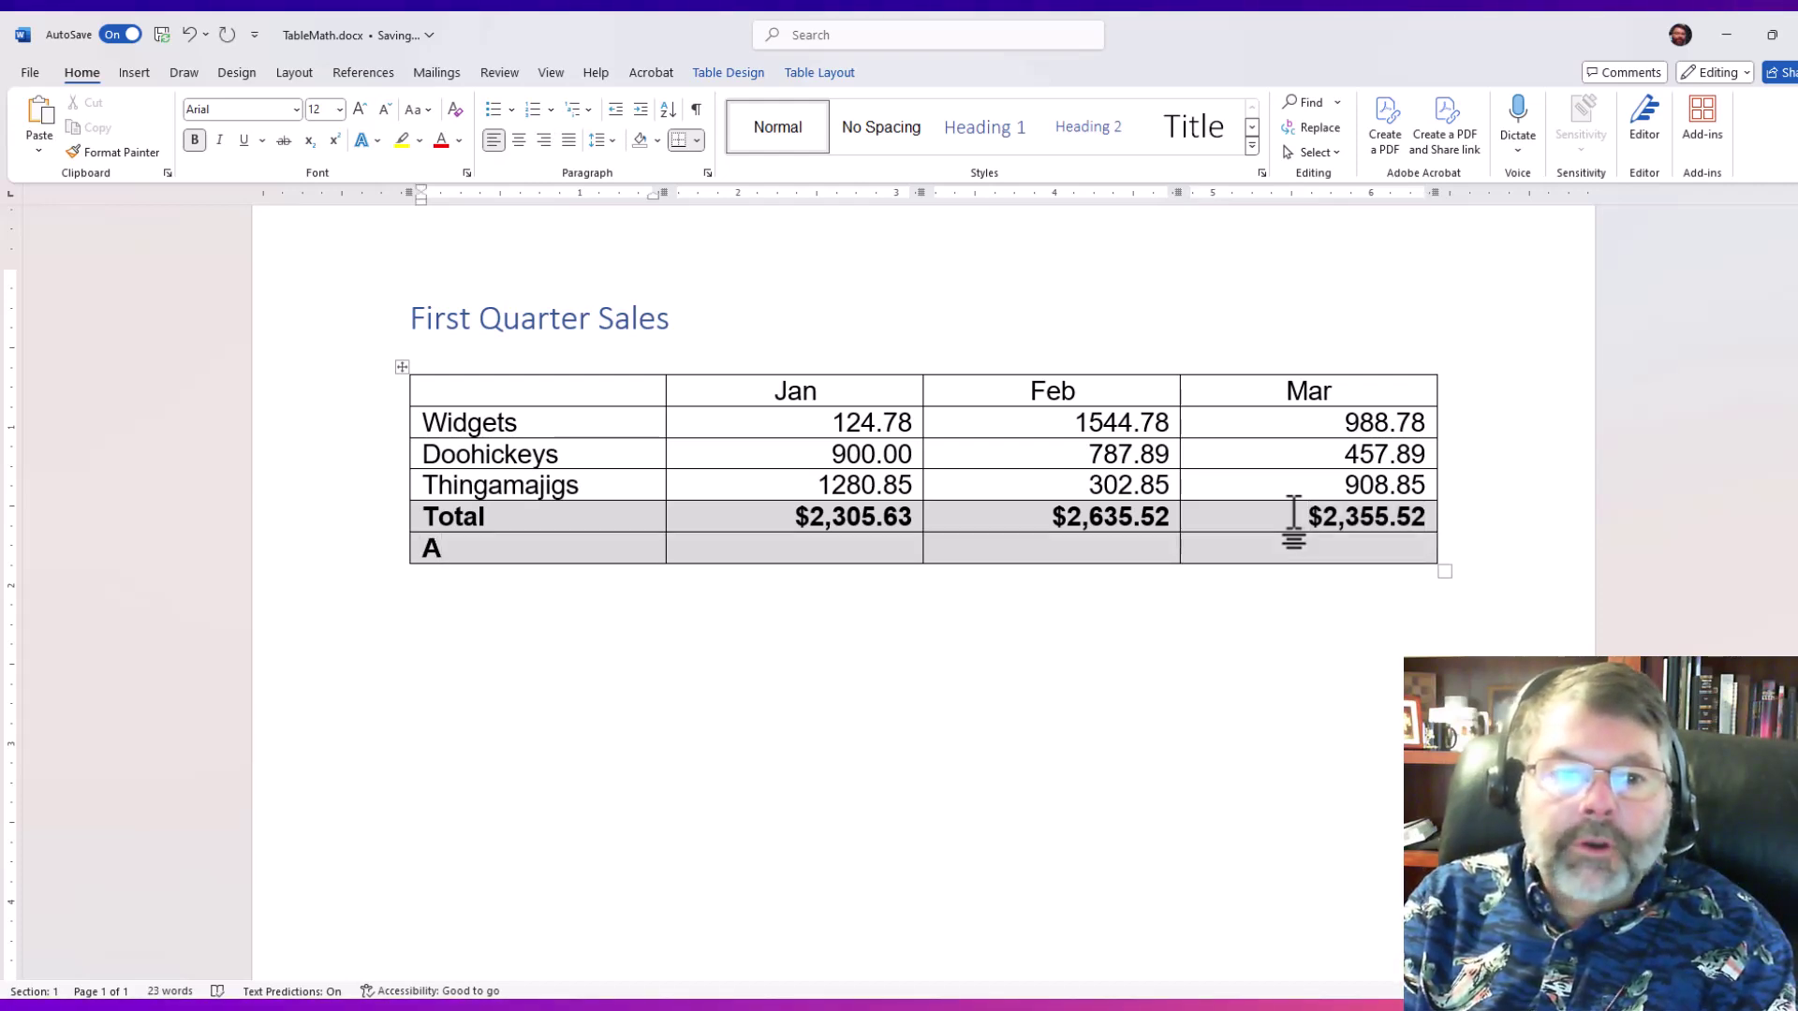
text(Average)
key(Tab)
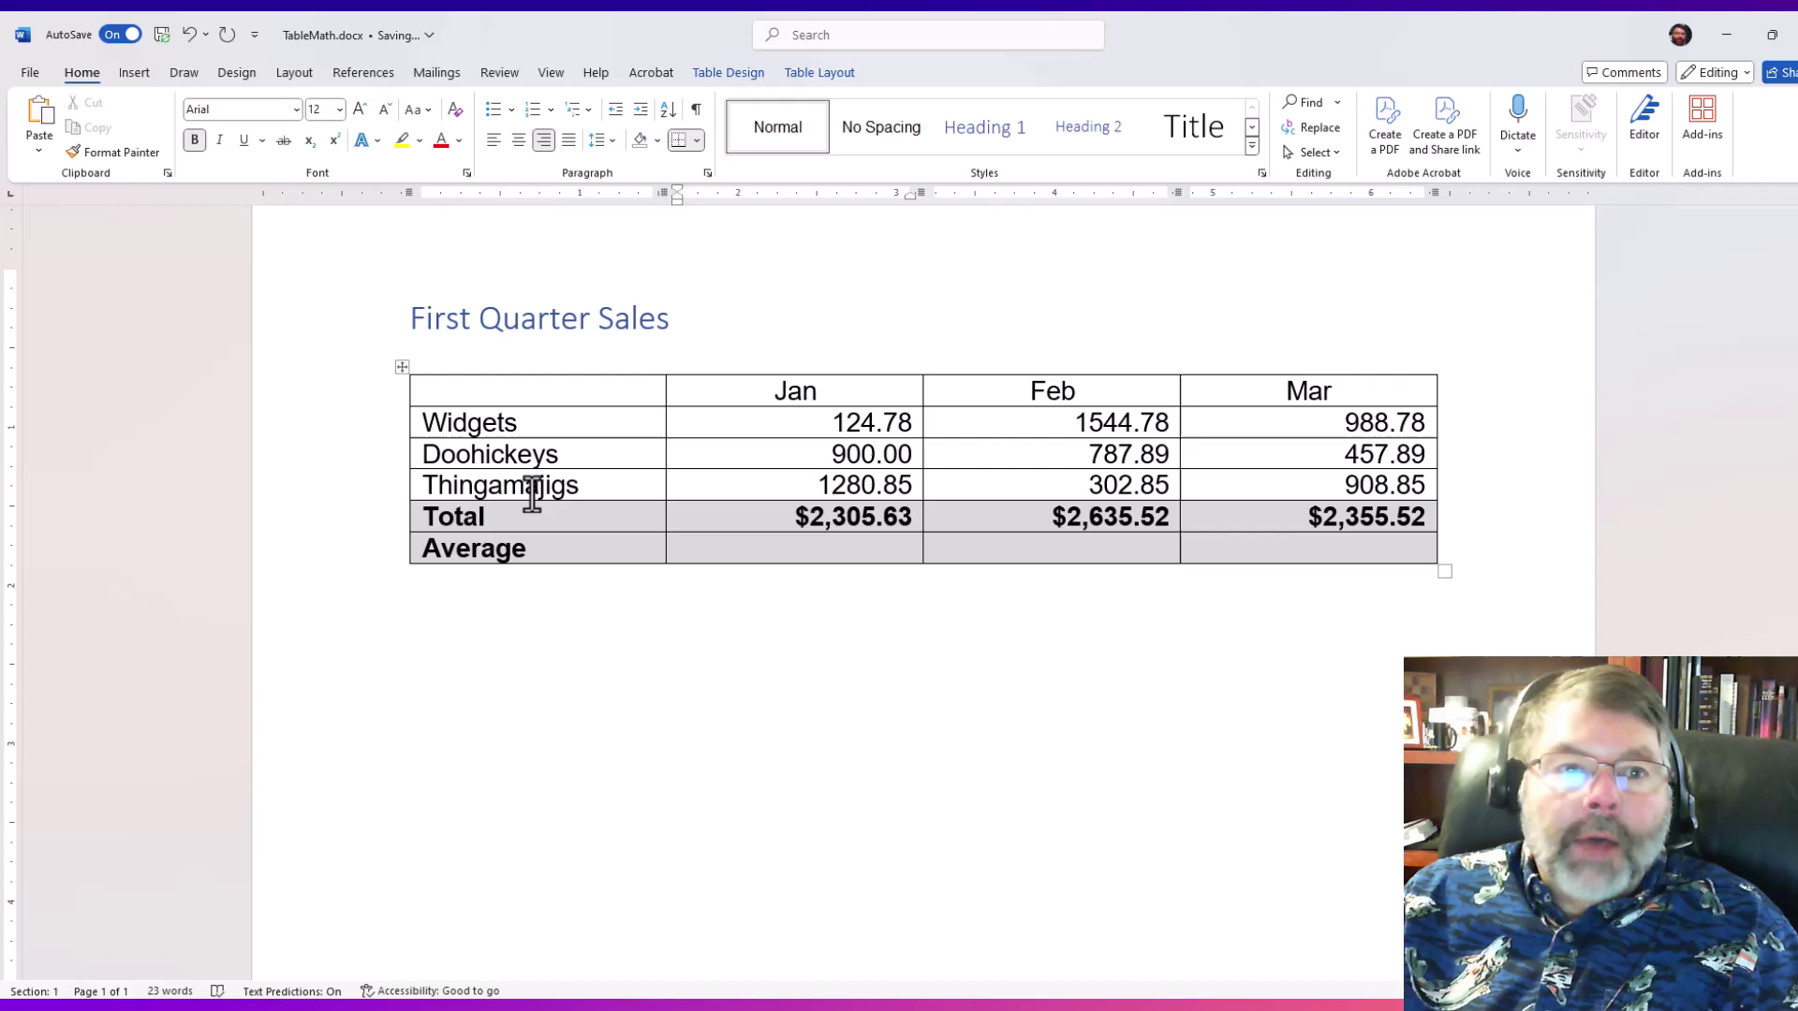
Replace the suggested =SUM(ABOVE) with the AVERAGE function in the Jan Average formula
click(823, 73)
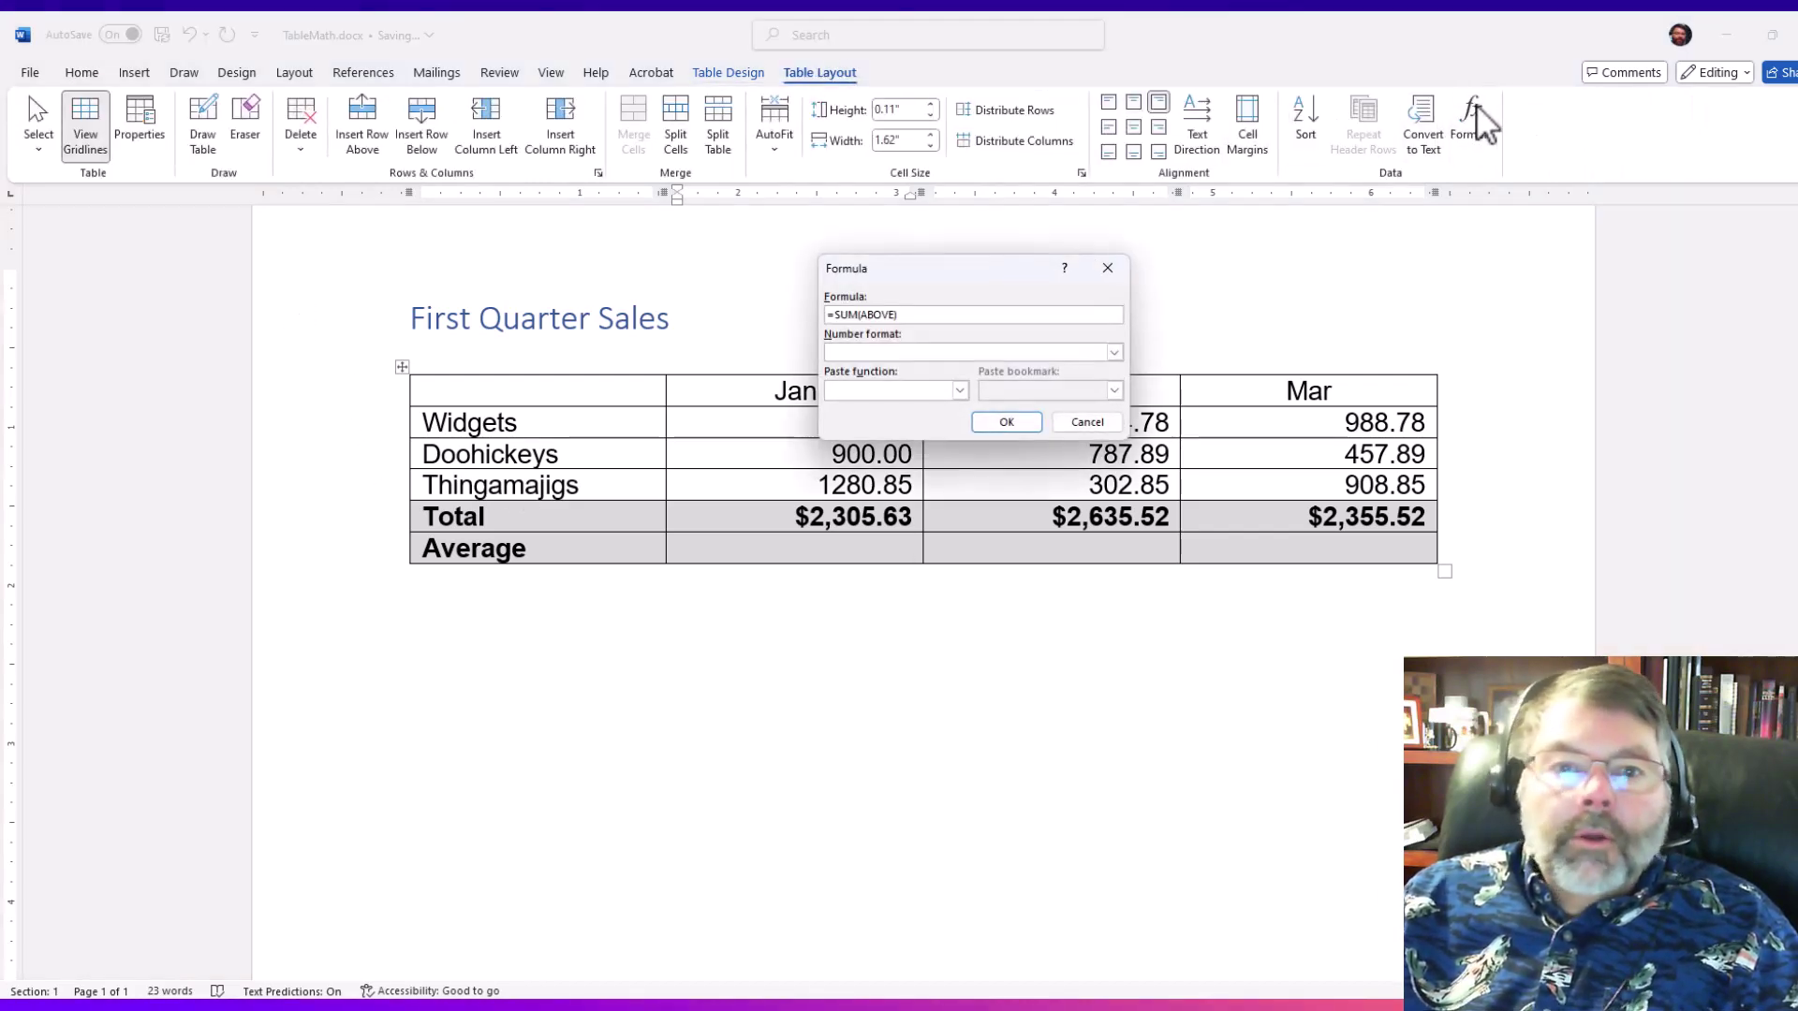
drag(919, 315, 838, 323)
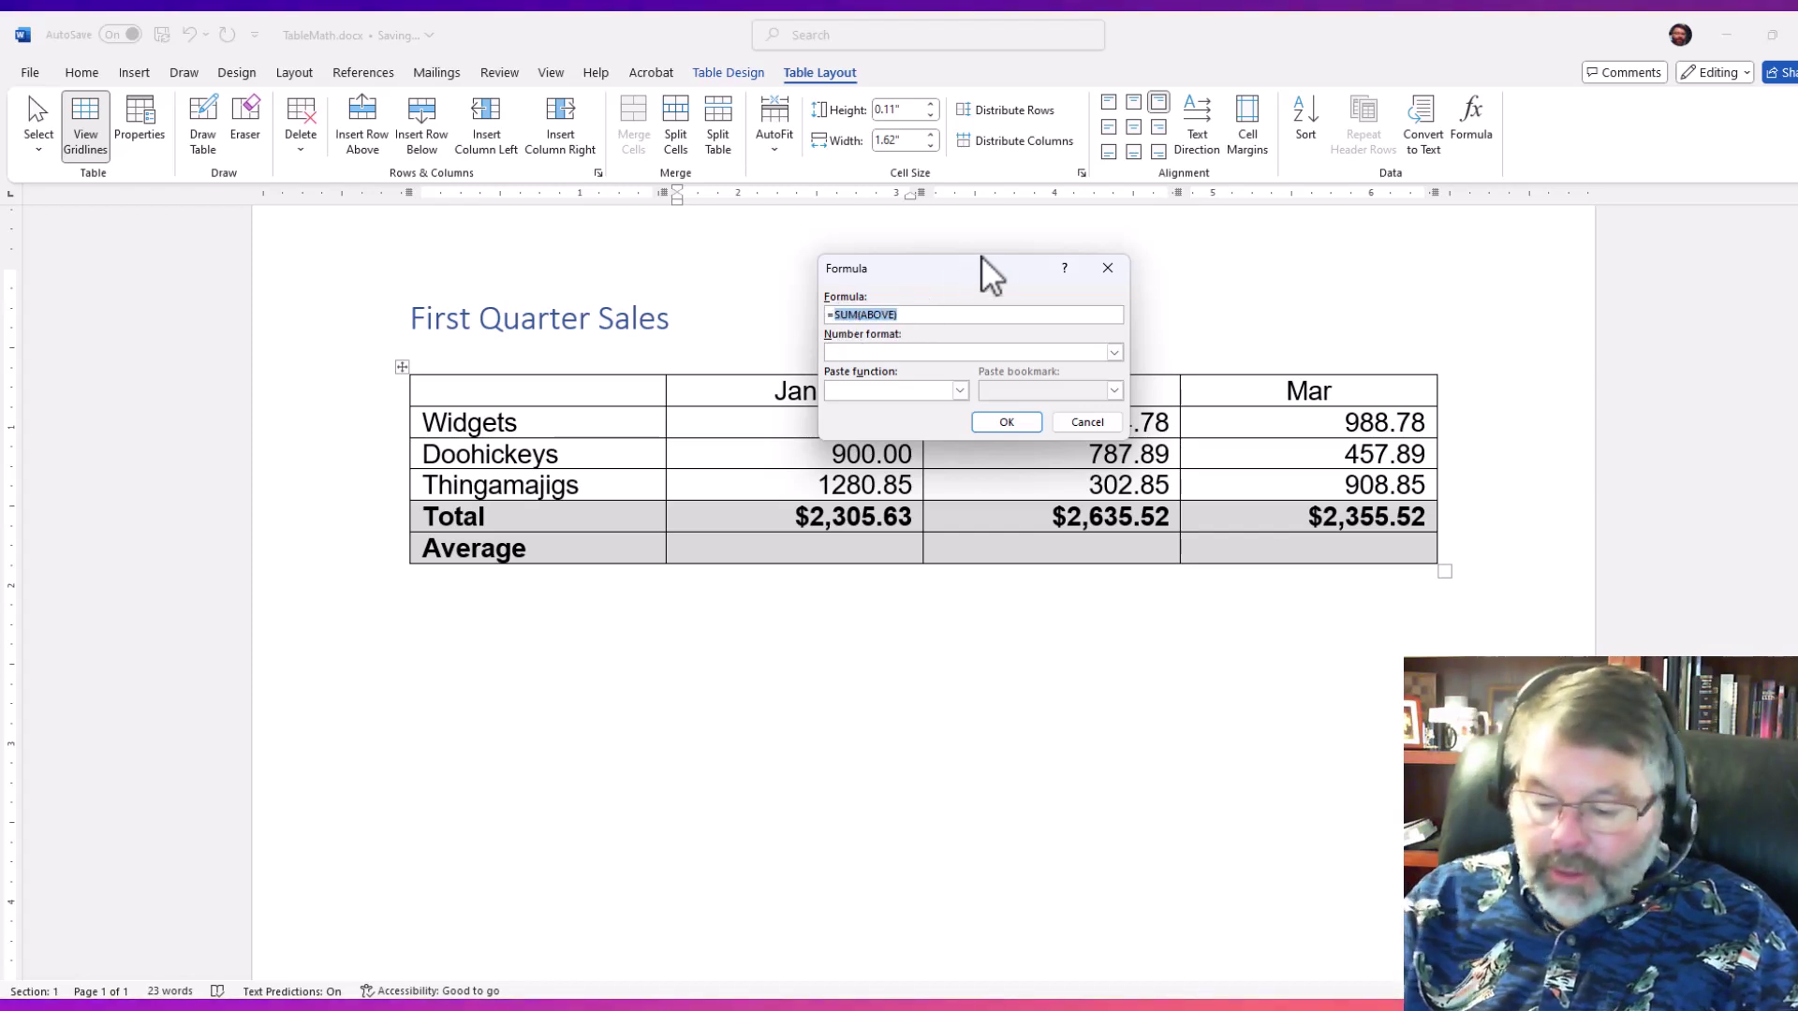
text(=)
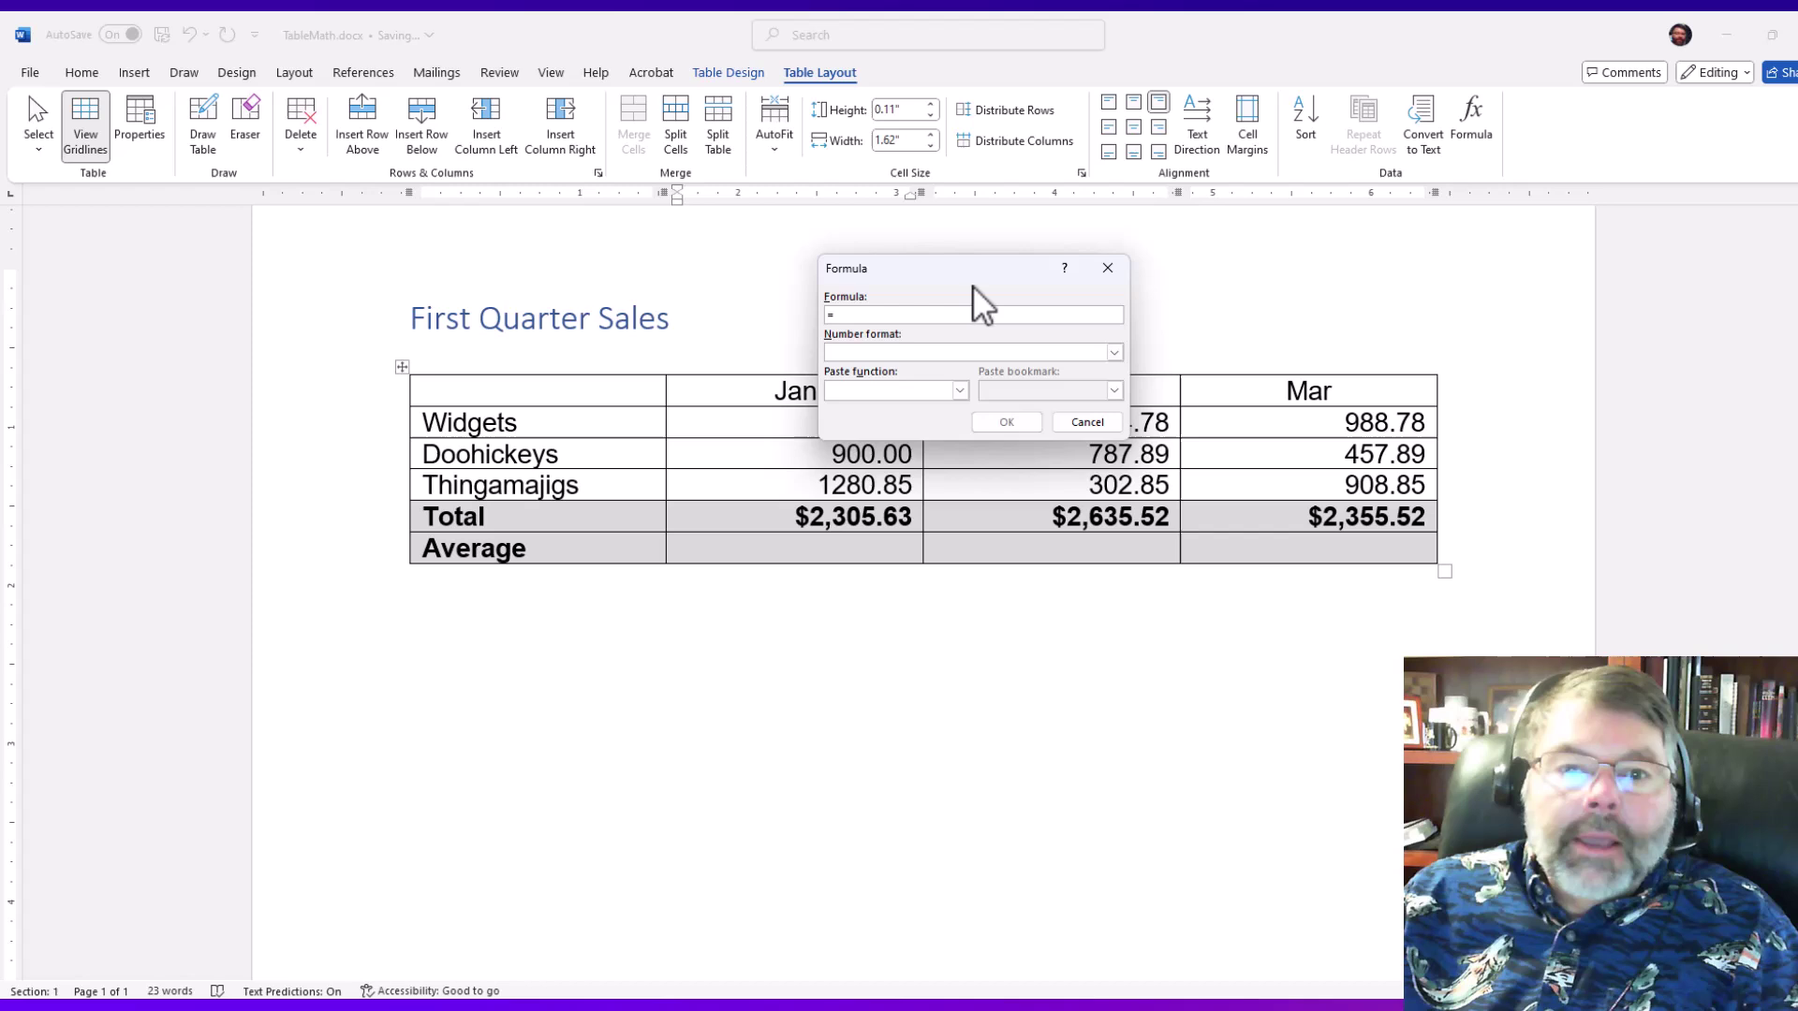
click(957, 389)
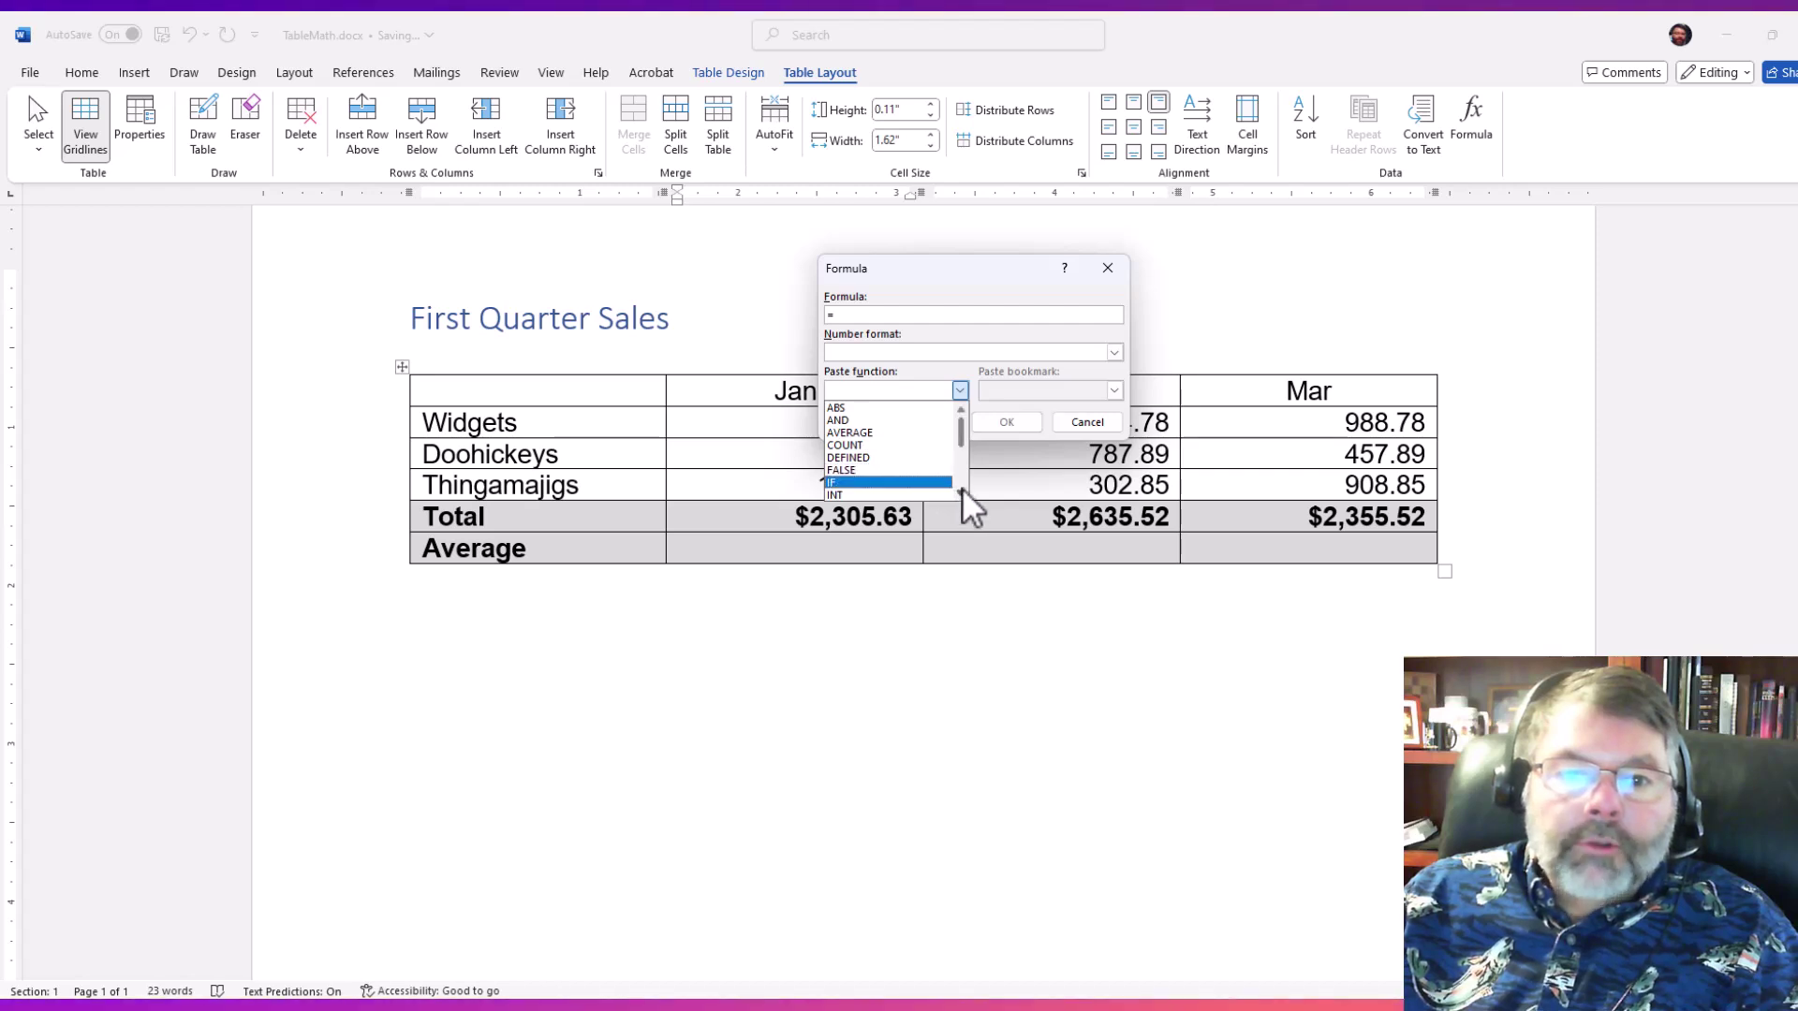
scroll(959, 491, down, 2)
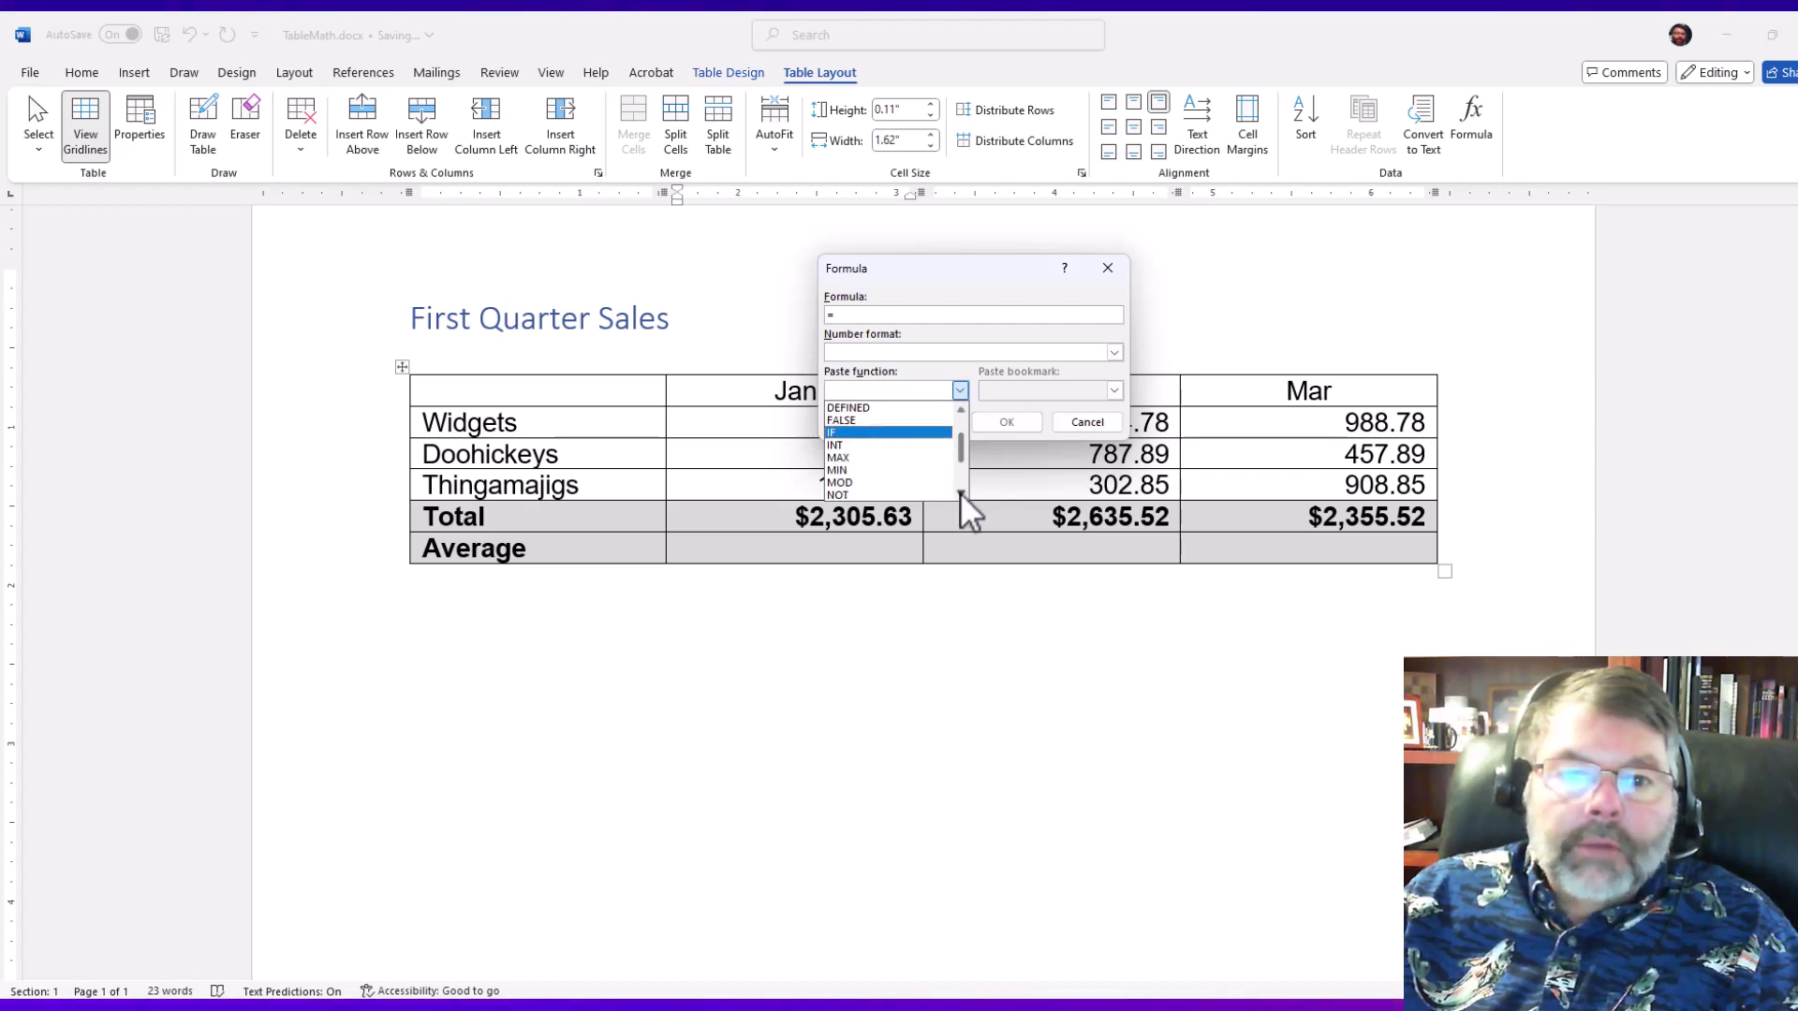
scroll(959, 491, down, 1)
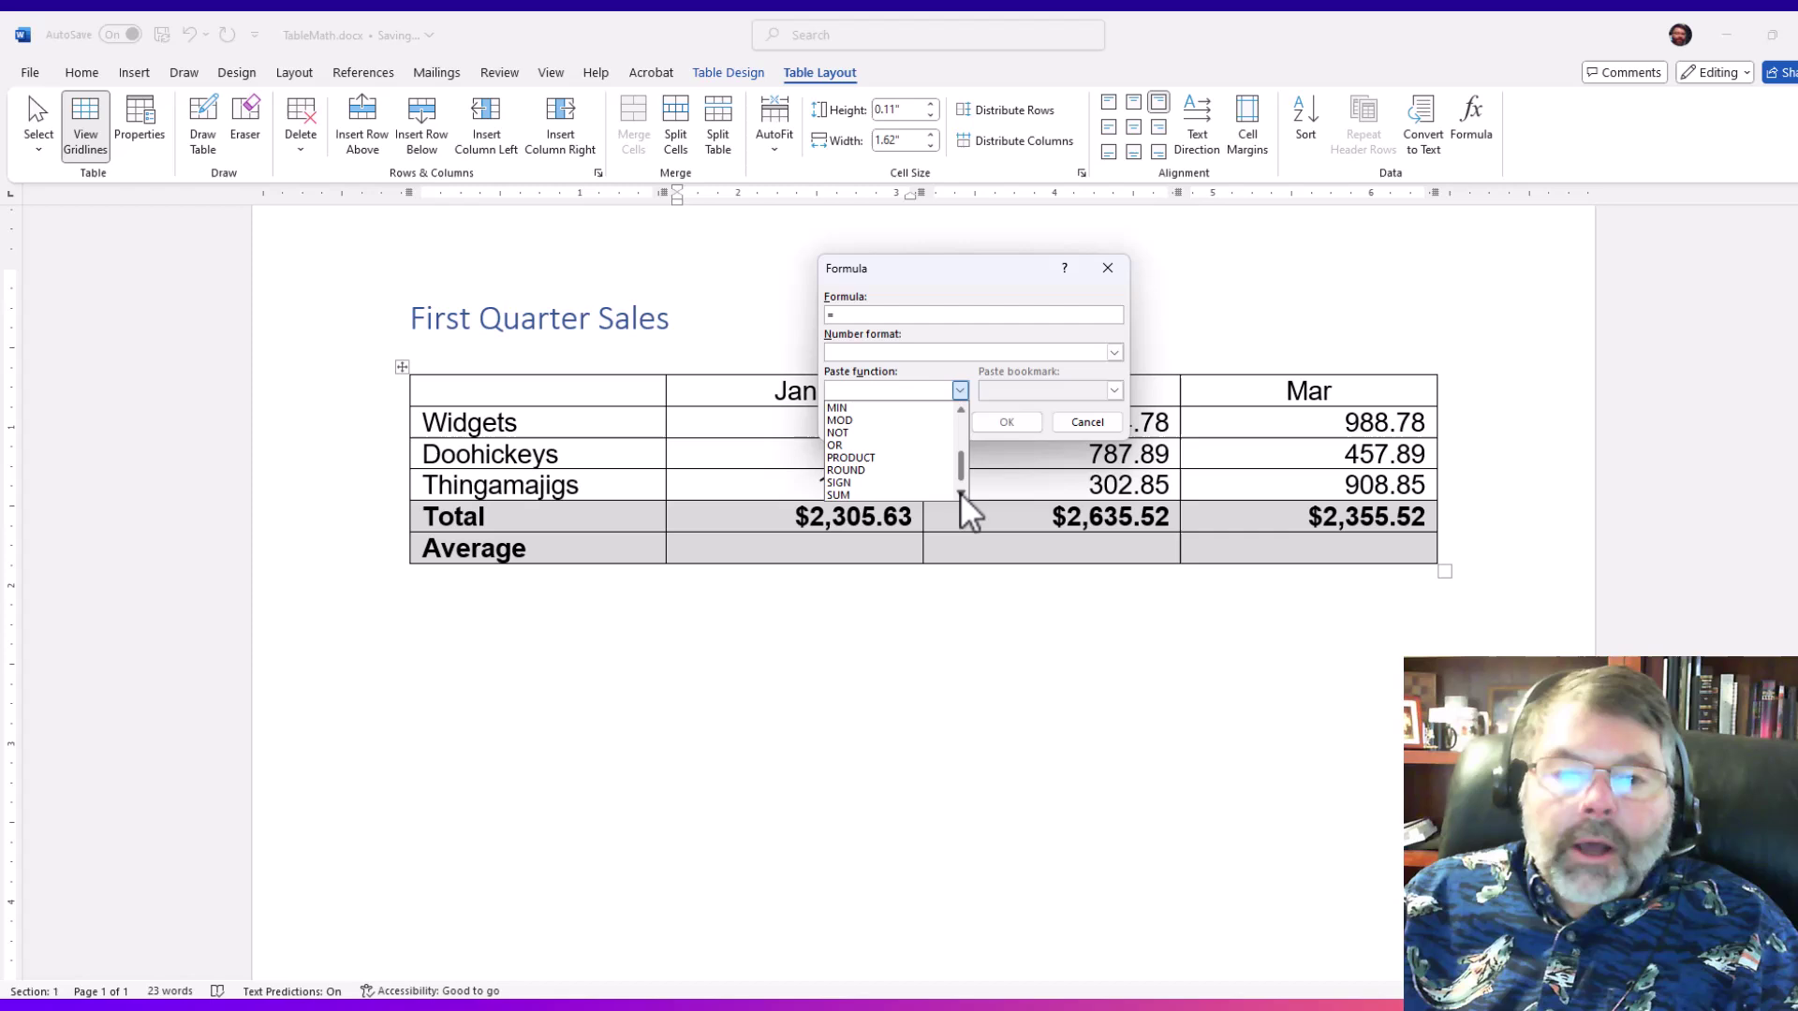
scroll(959, 492, down, 1)
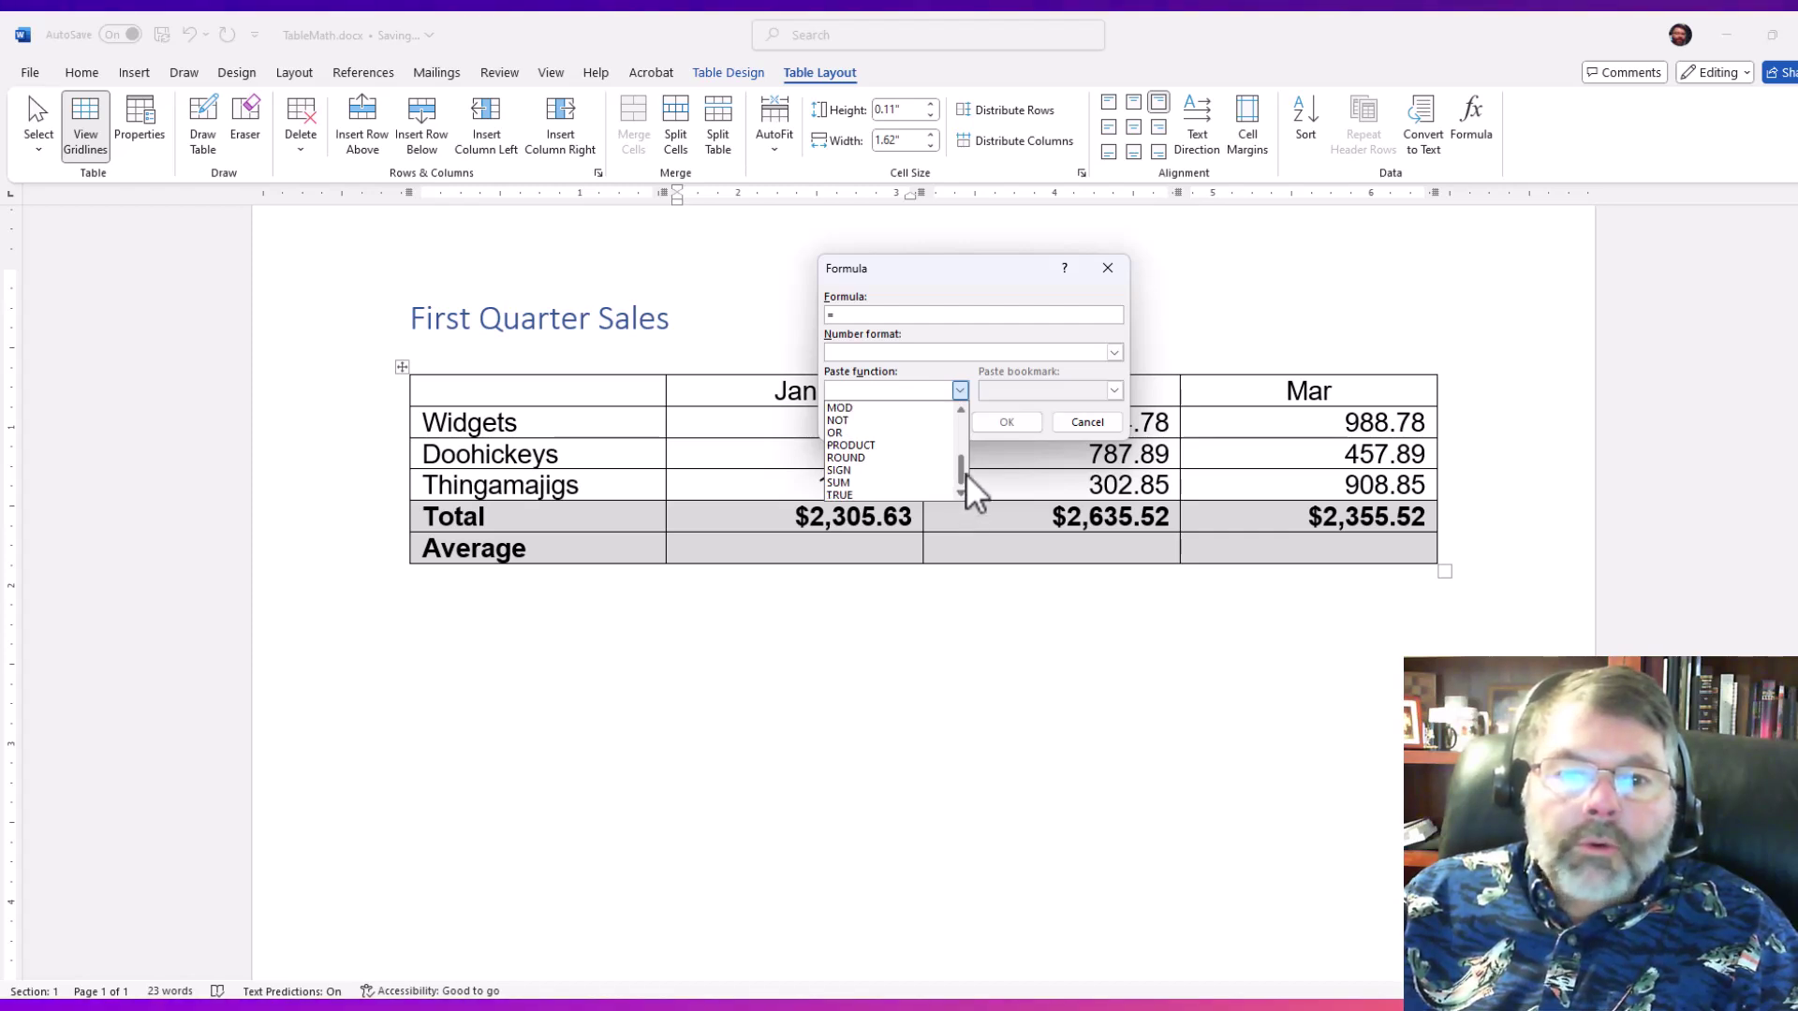
scroll(964, 474, up, 5)
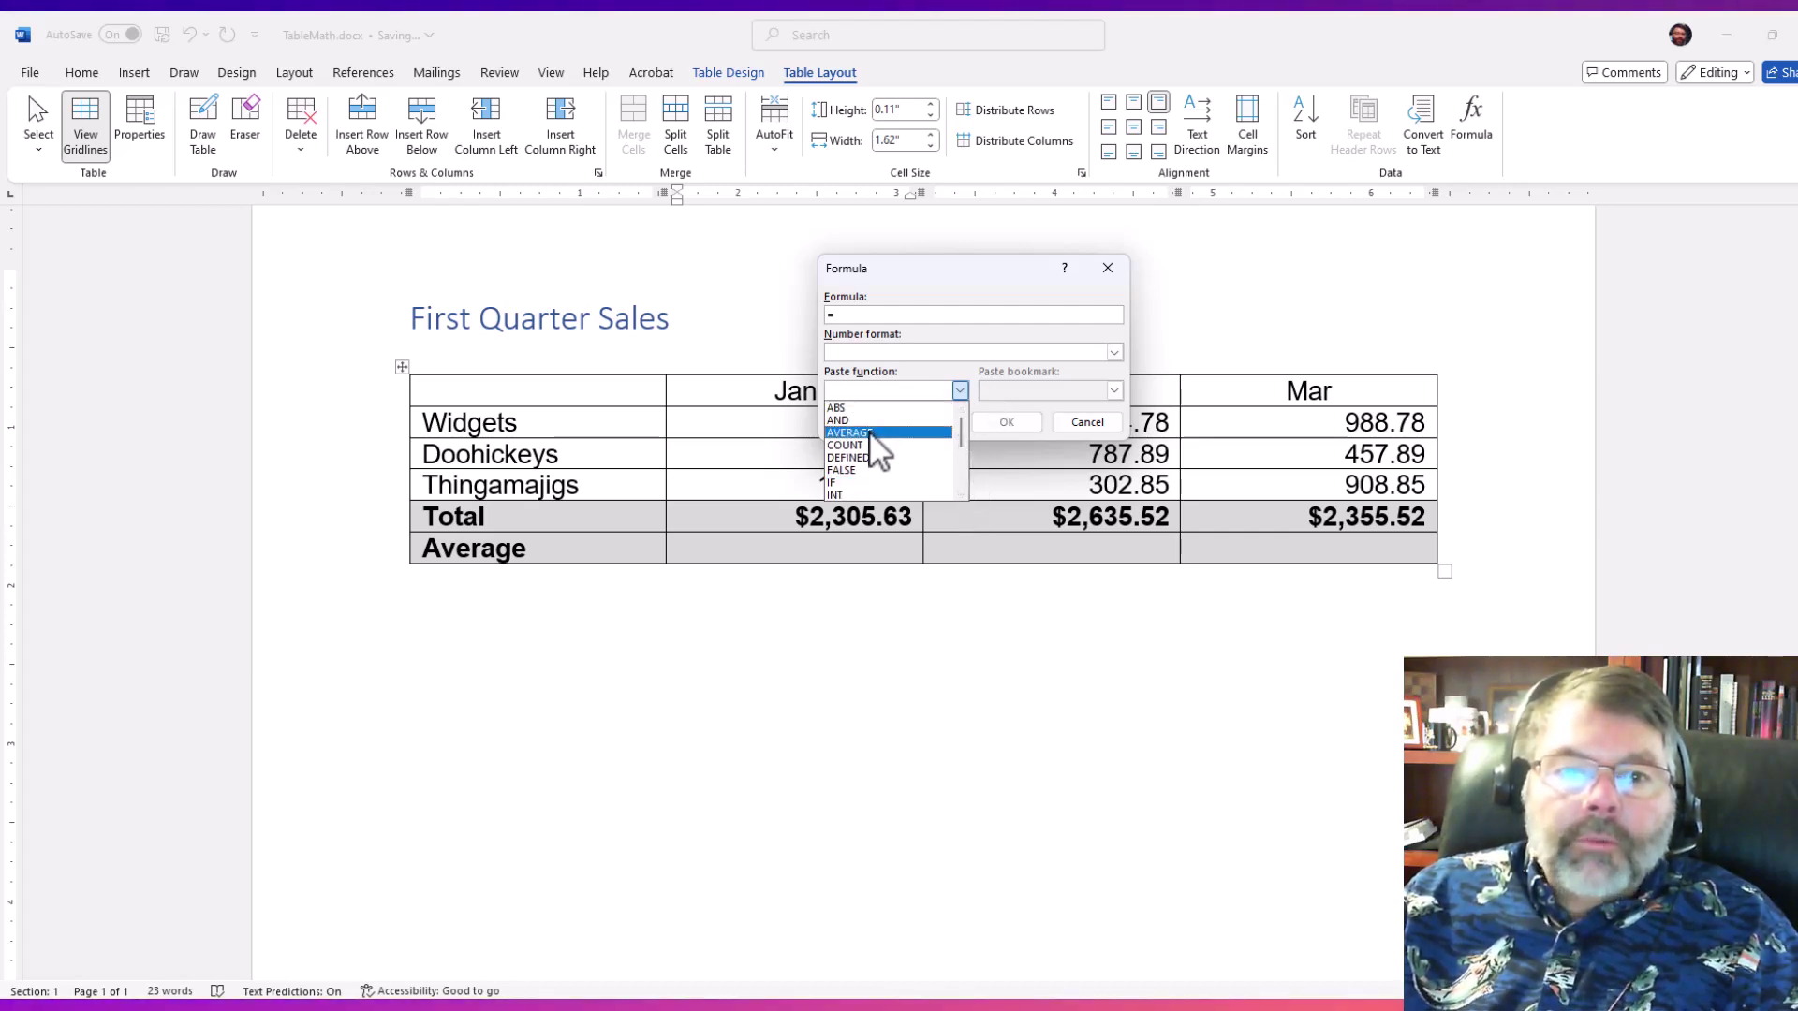
click(869, 430)
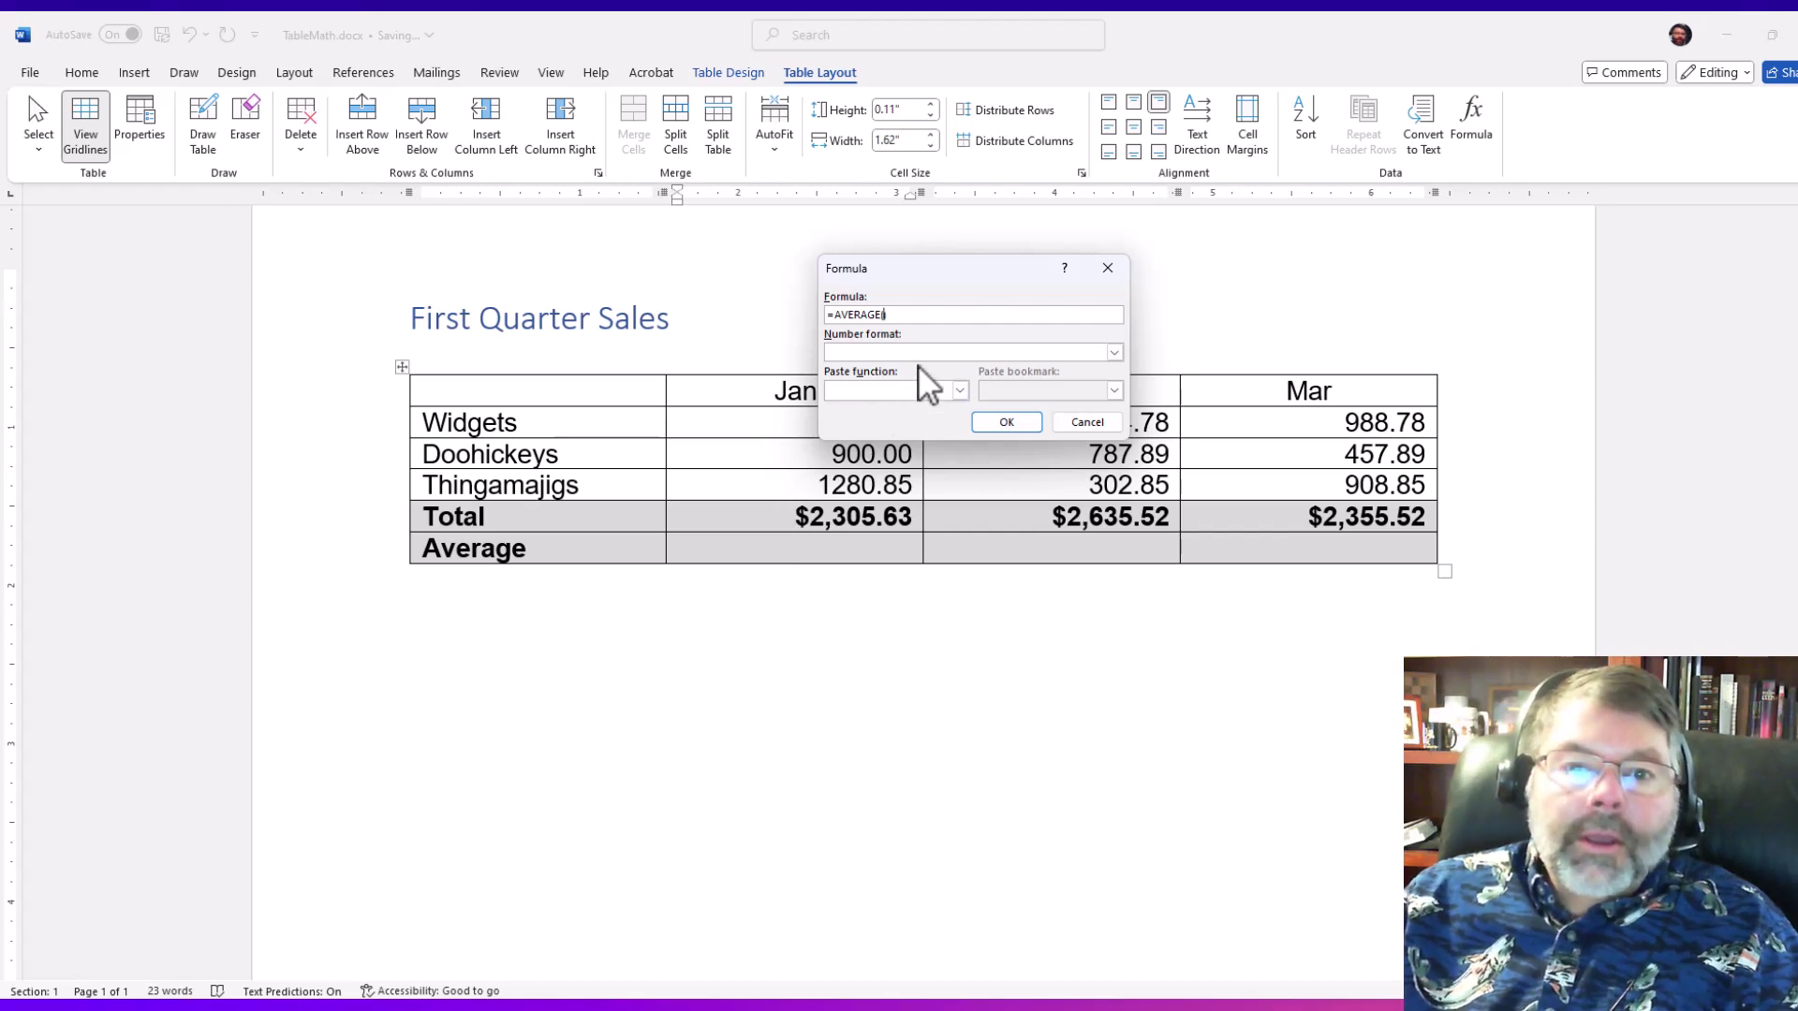
Average the range B2:B4 in $#,##0.00 currency format, giving $768.54
drag(948, 265, 1049, 244)
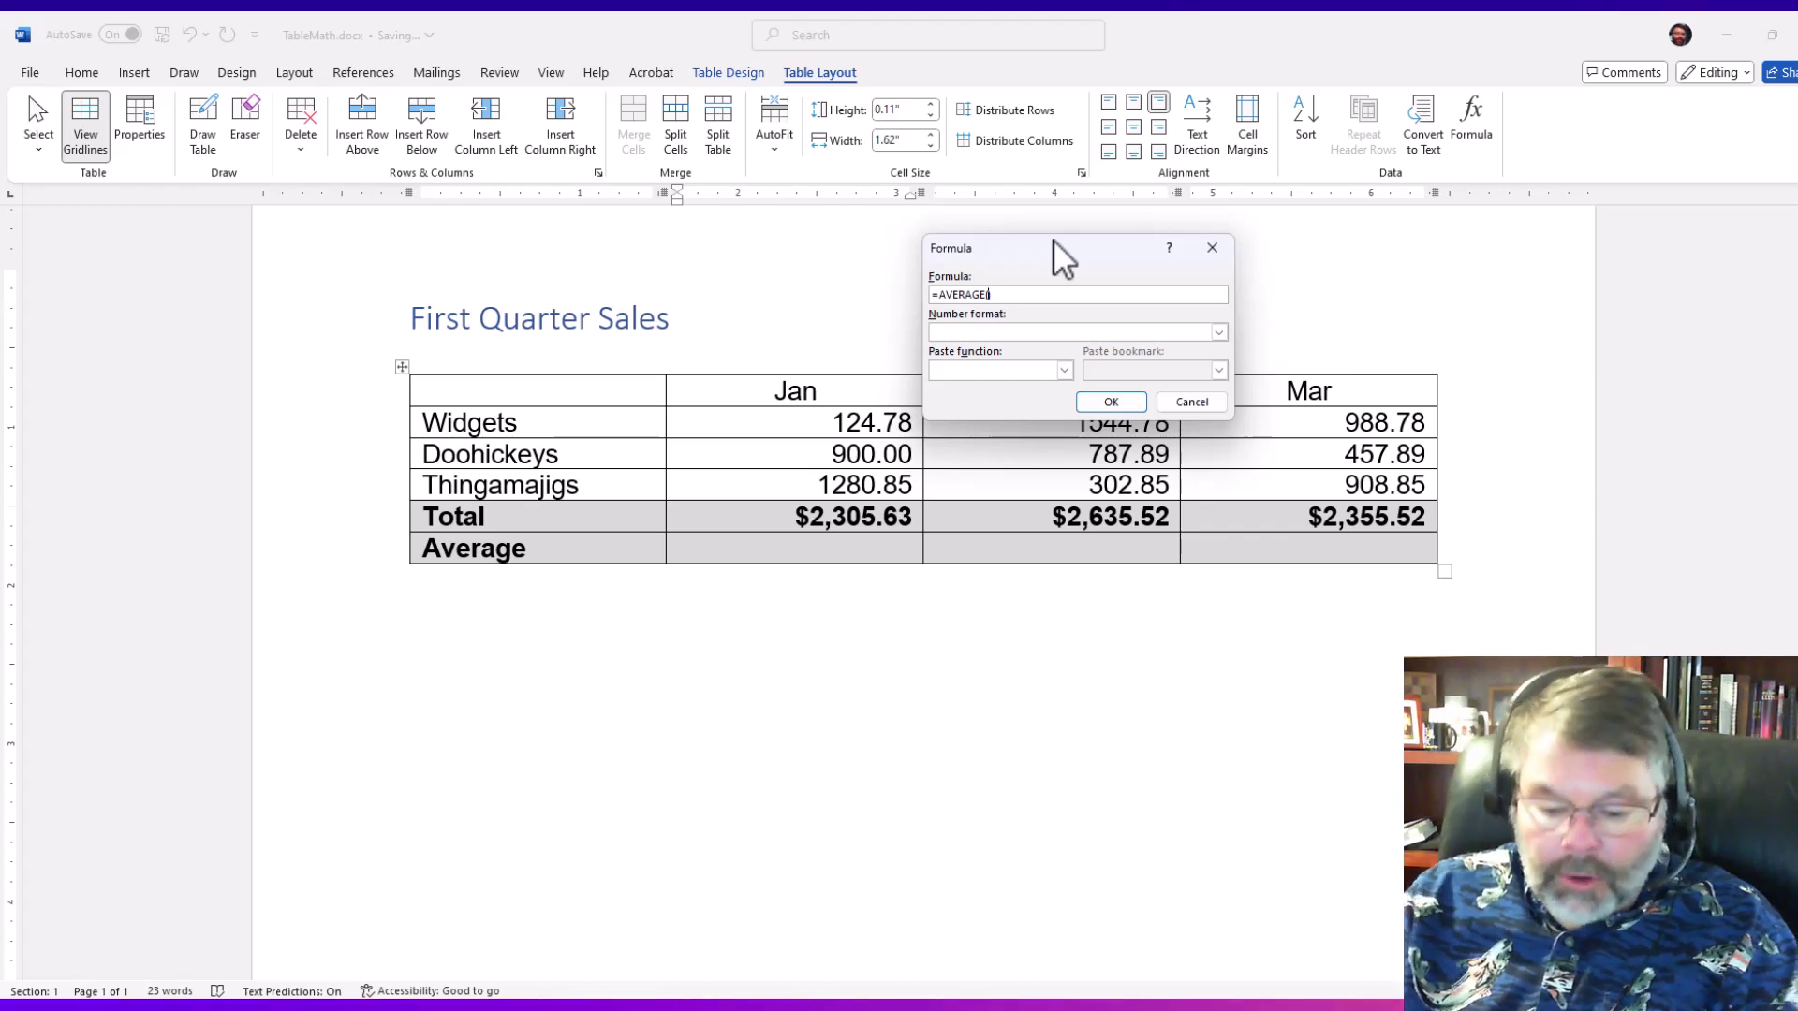
text(B)
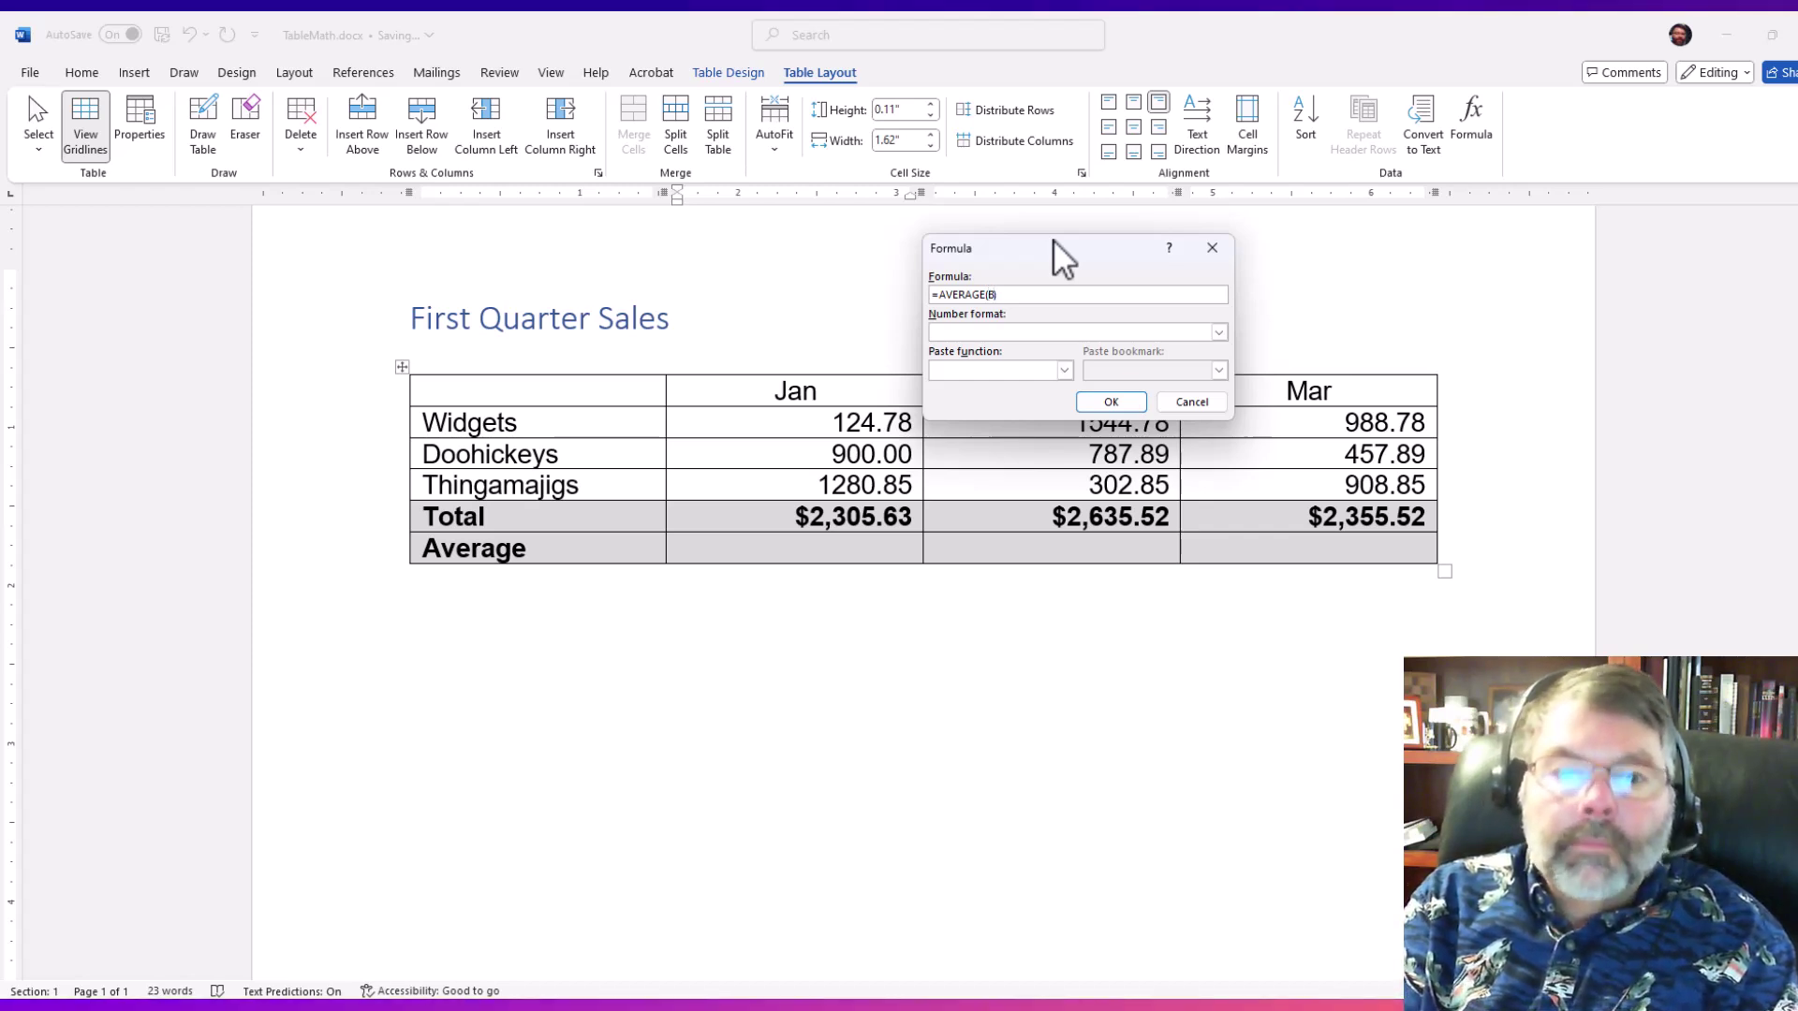
text(2:)
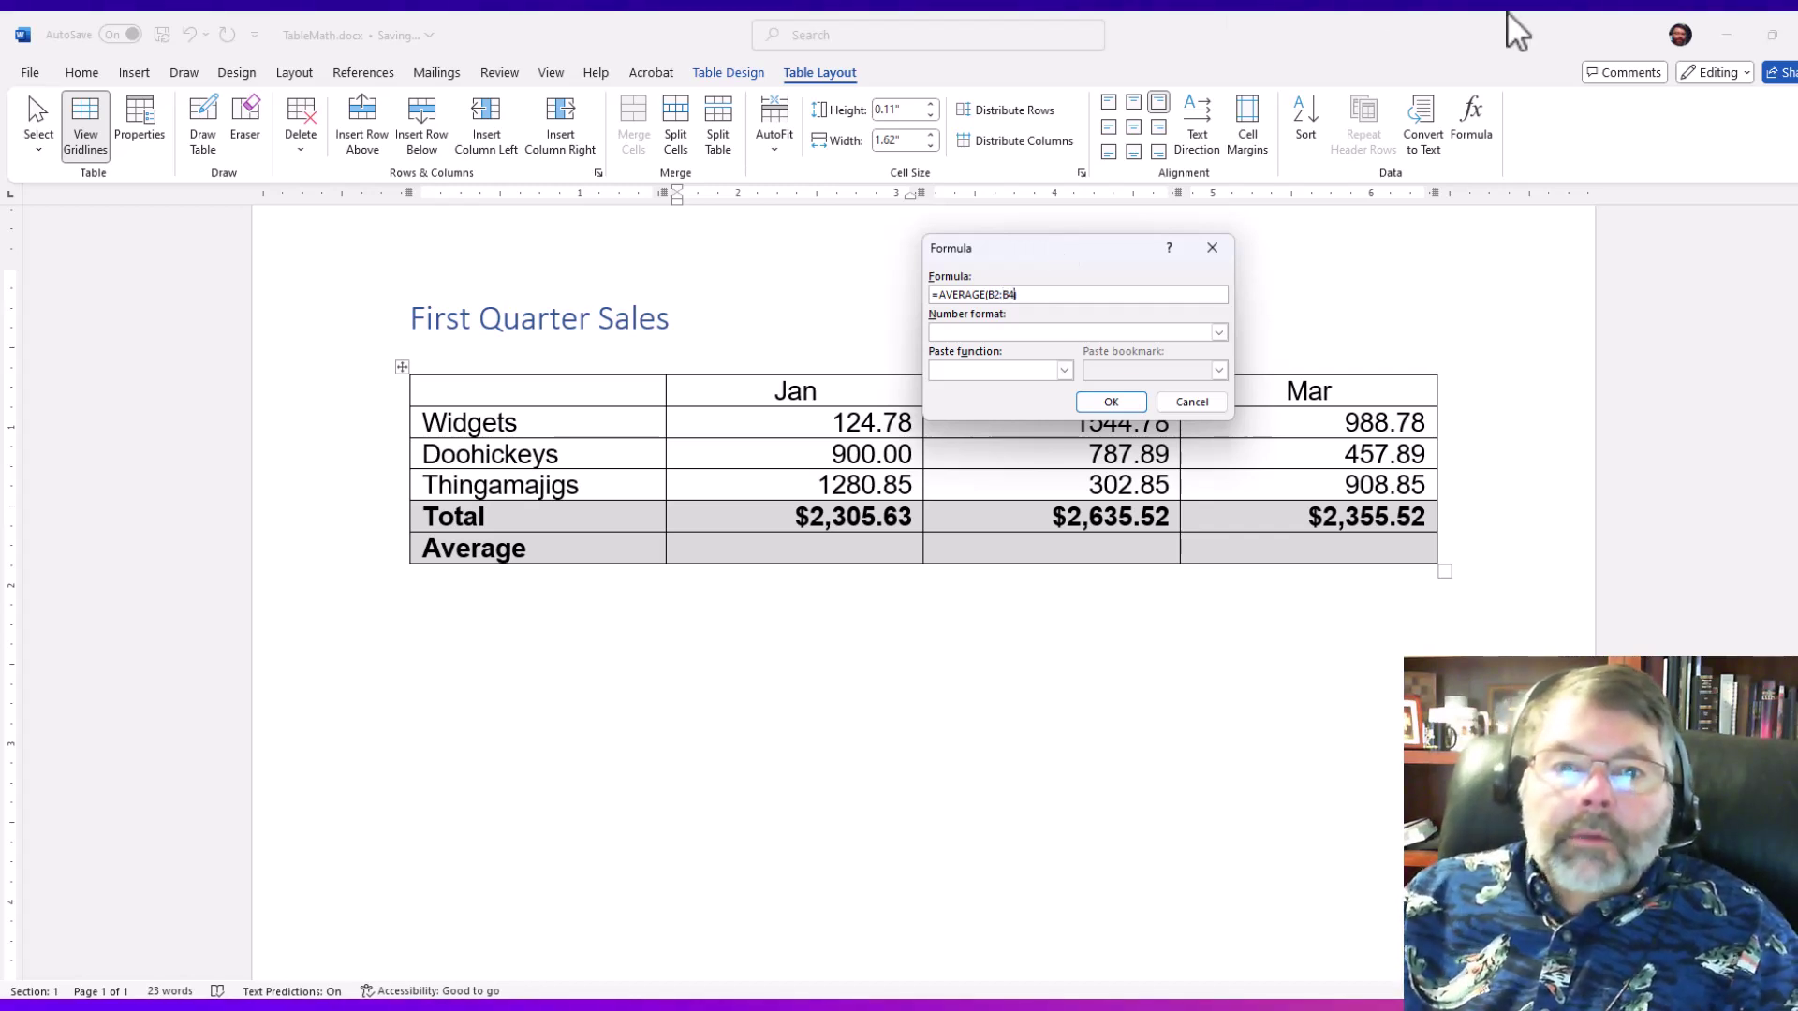
click(1219, 333)
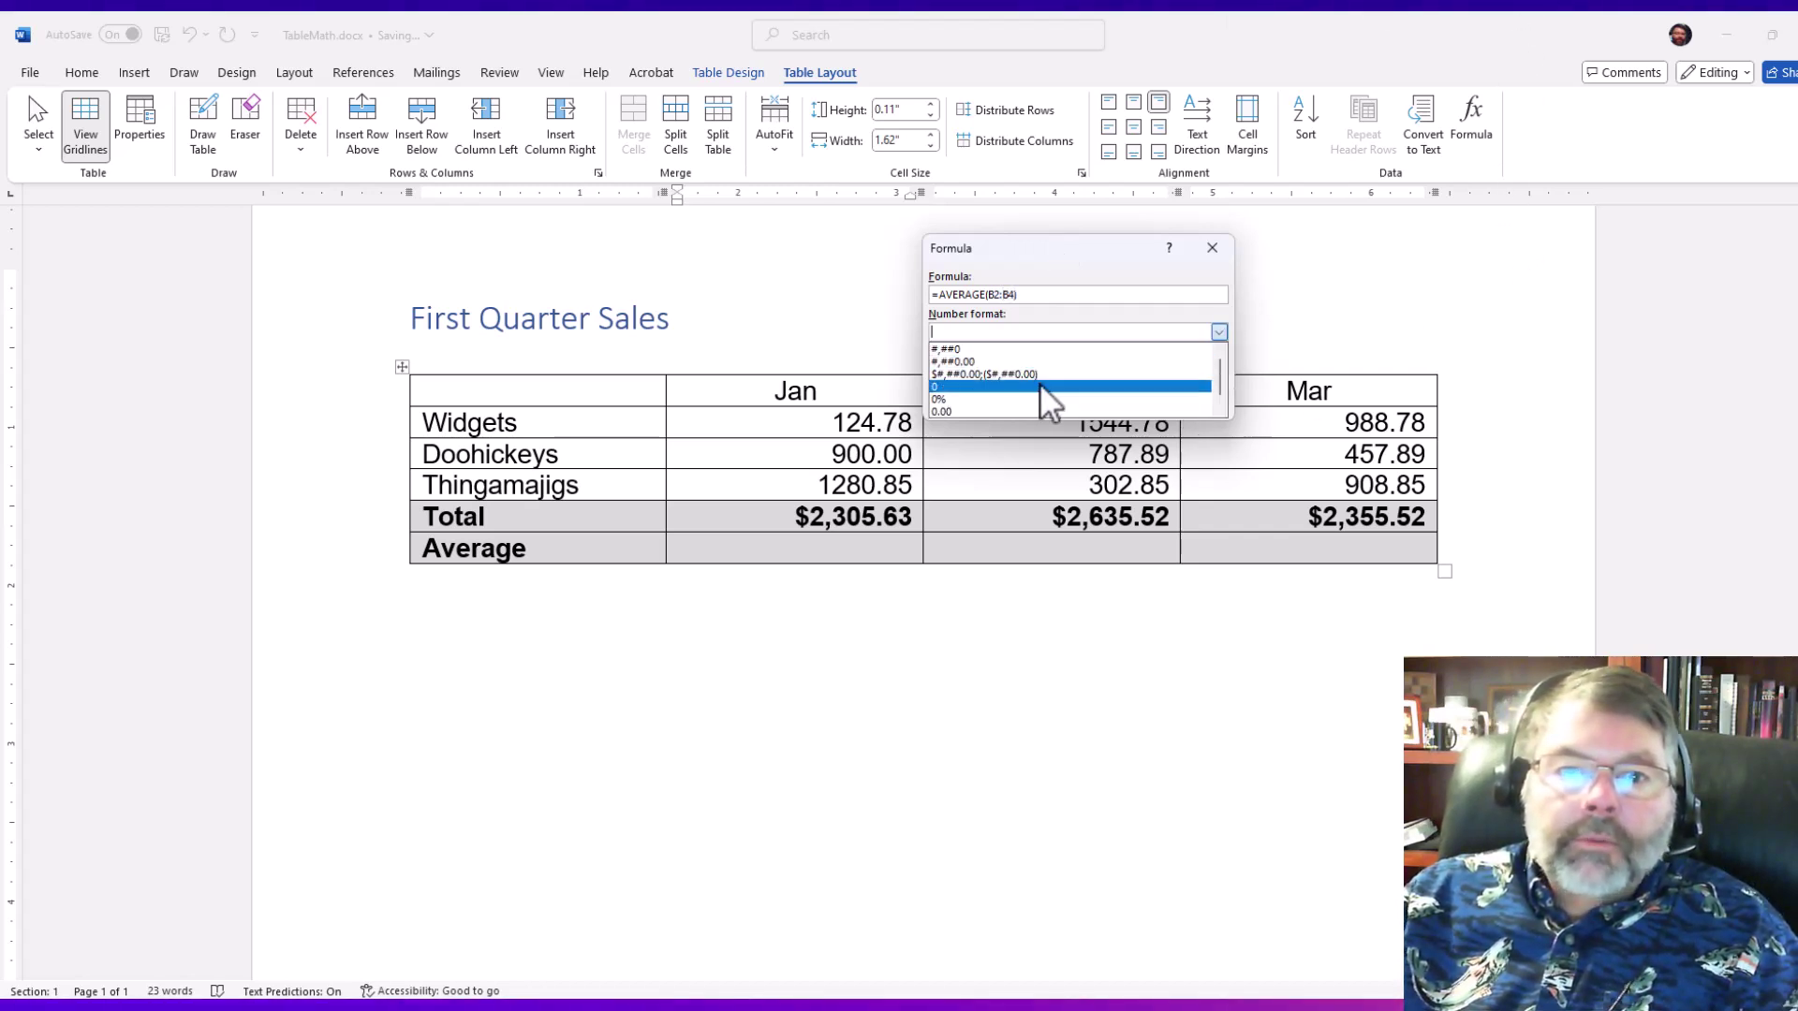
click(1023, 375)
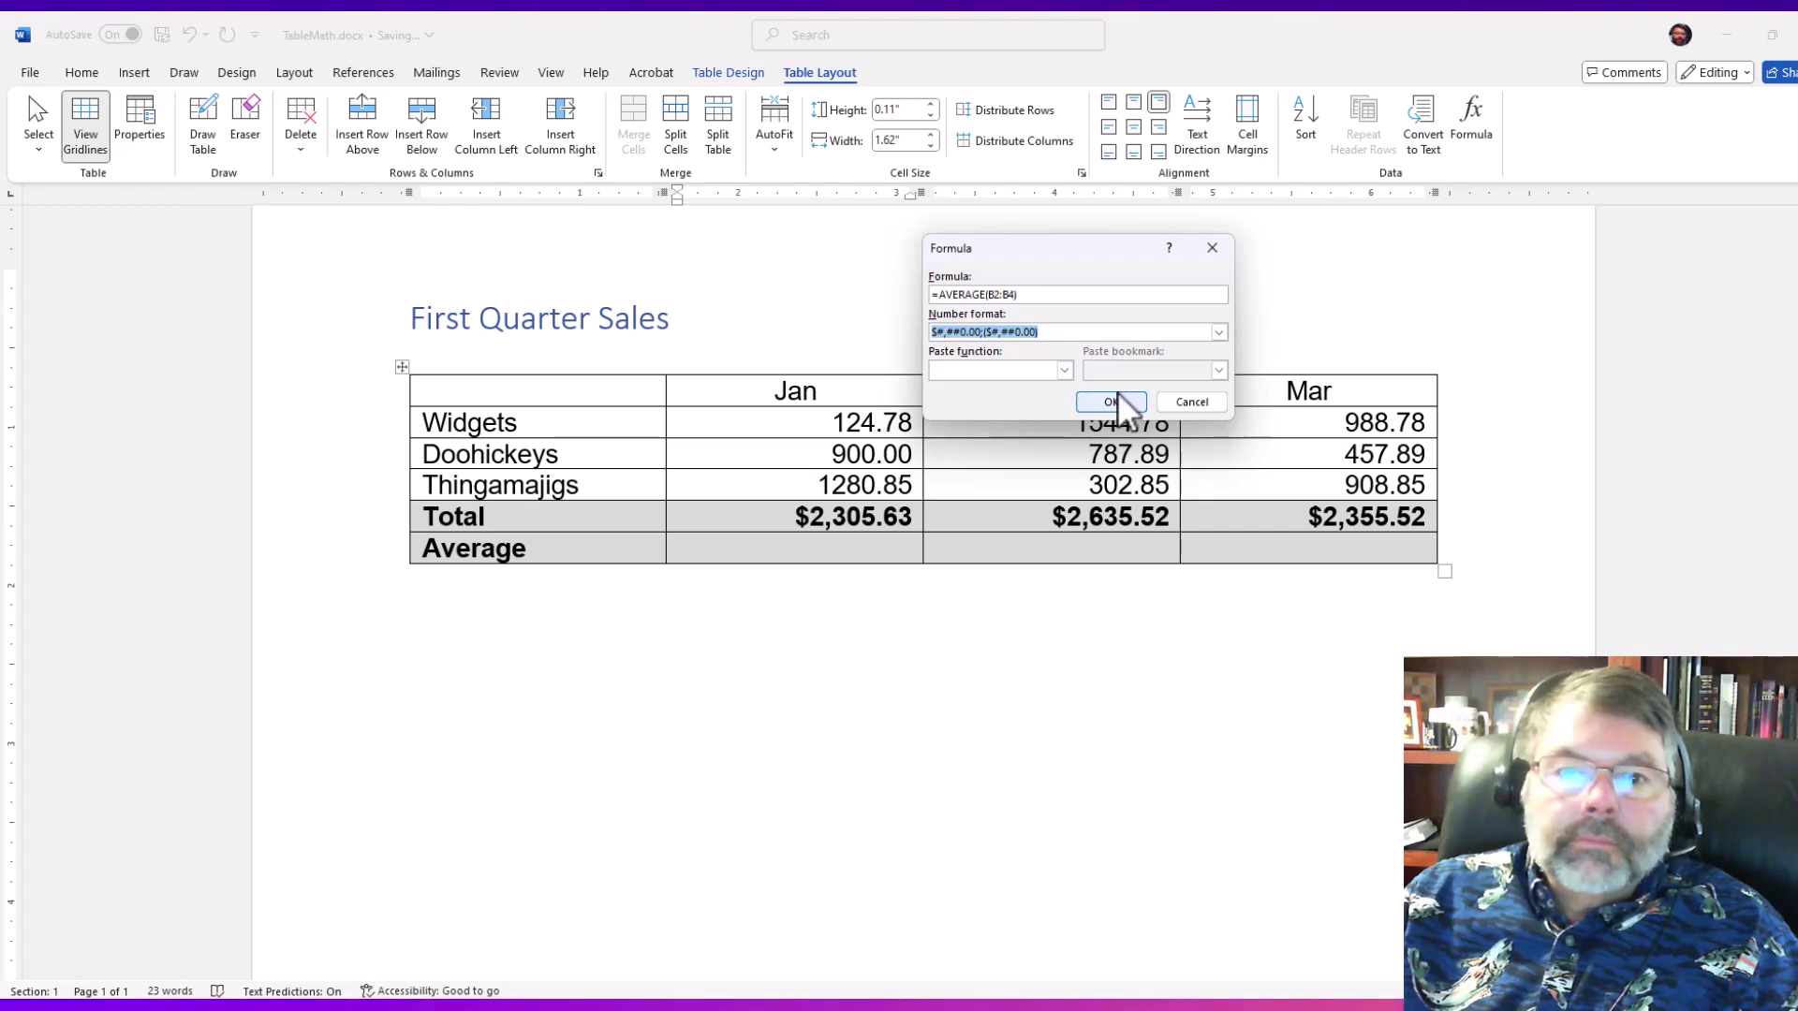
click(1111, 402)
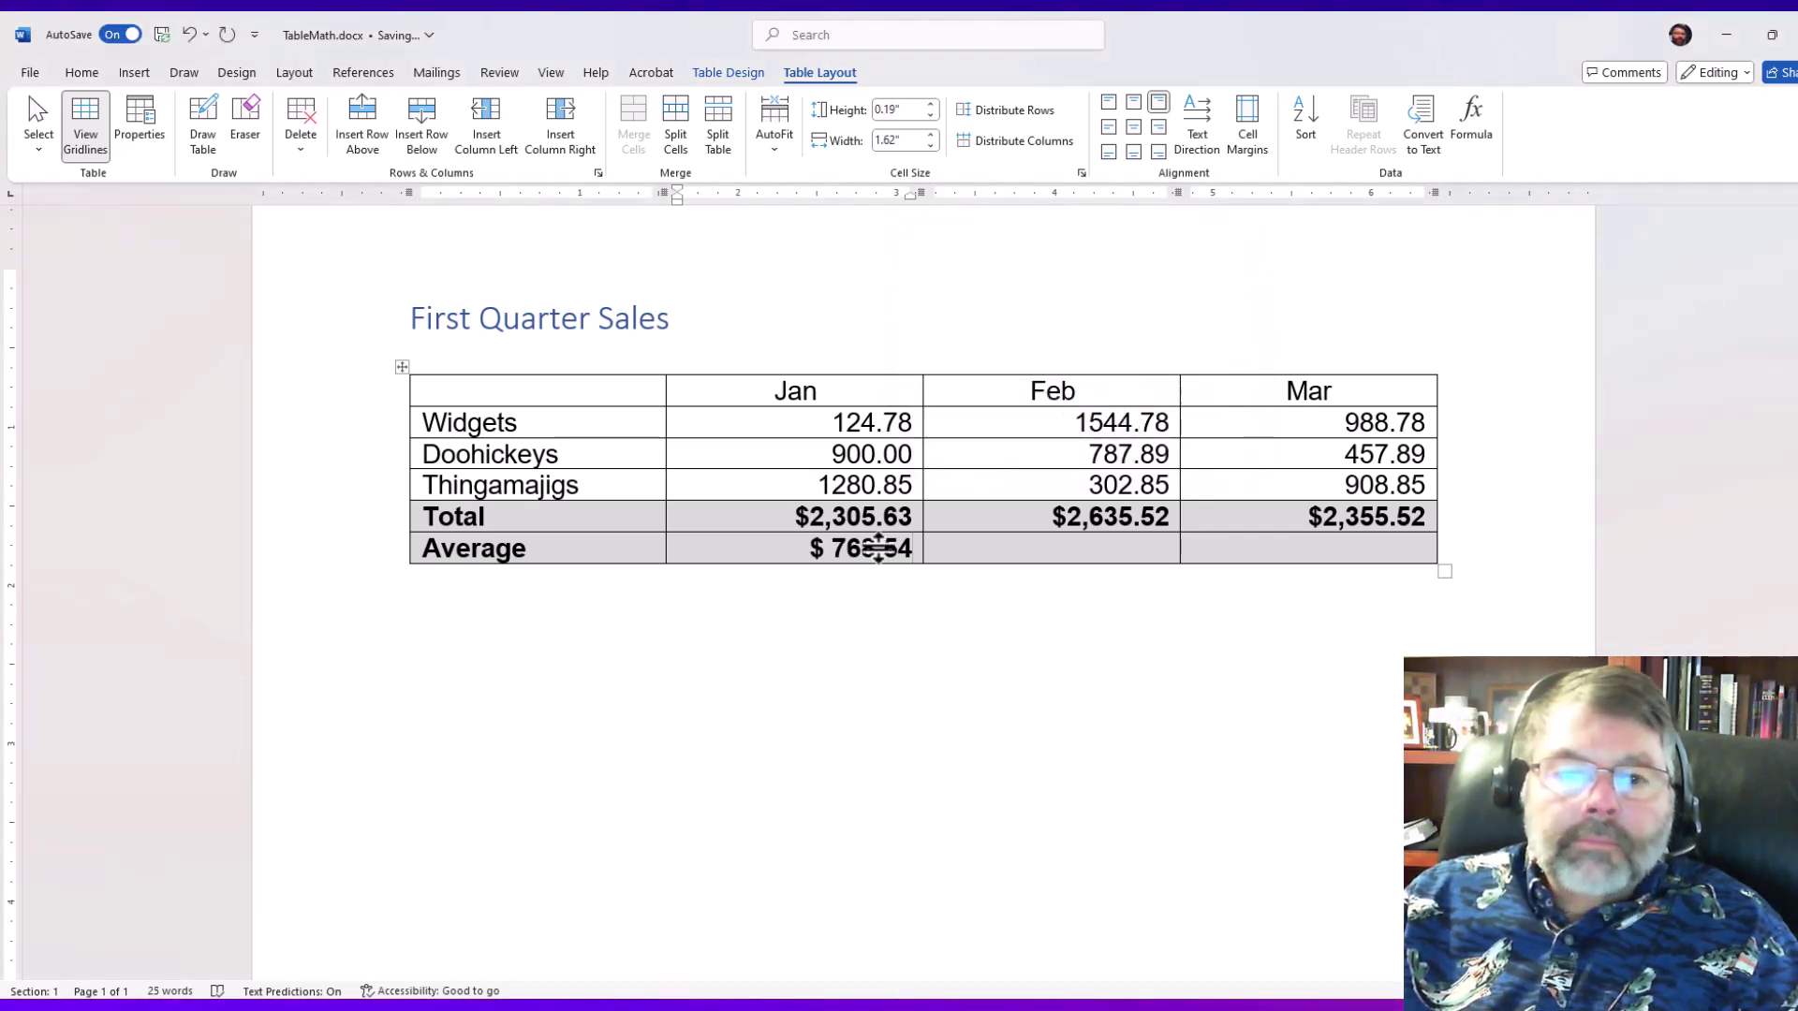
Copy the Jan average formula into the Feb and Mar Average cells
click(601, 550)
key(Tab)
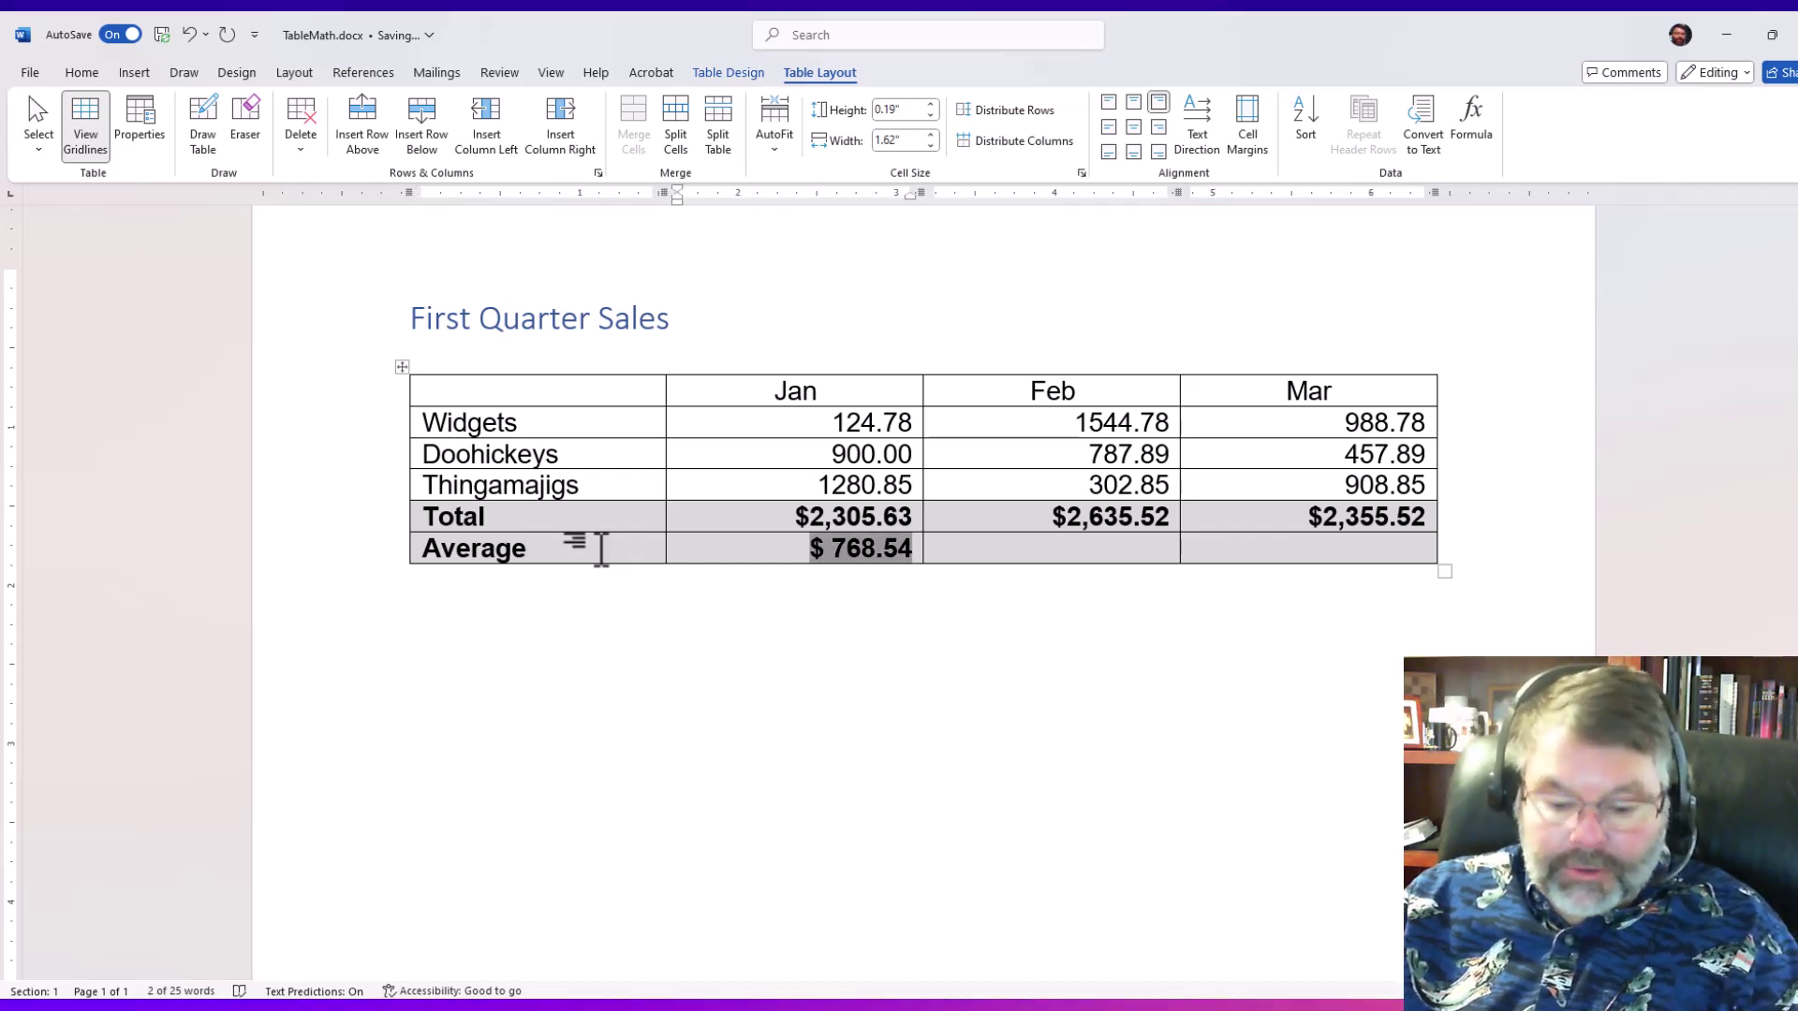
key(ctrl+c)
key(Tab)
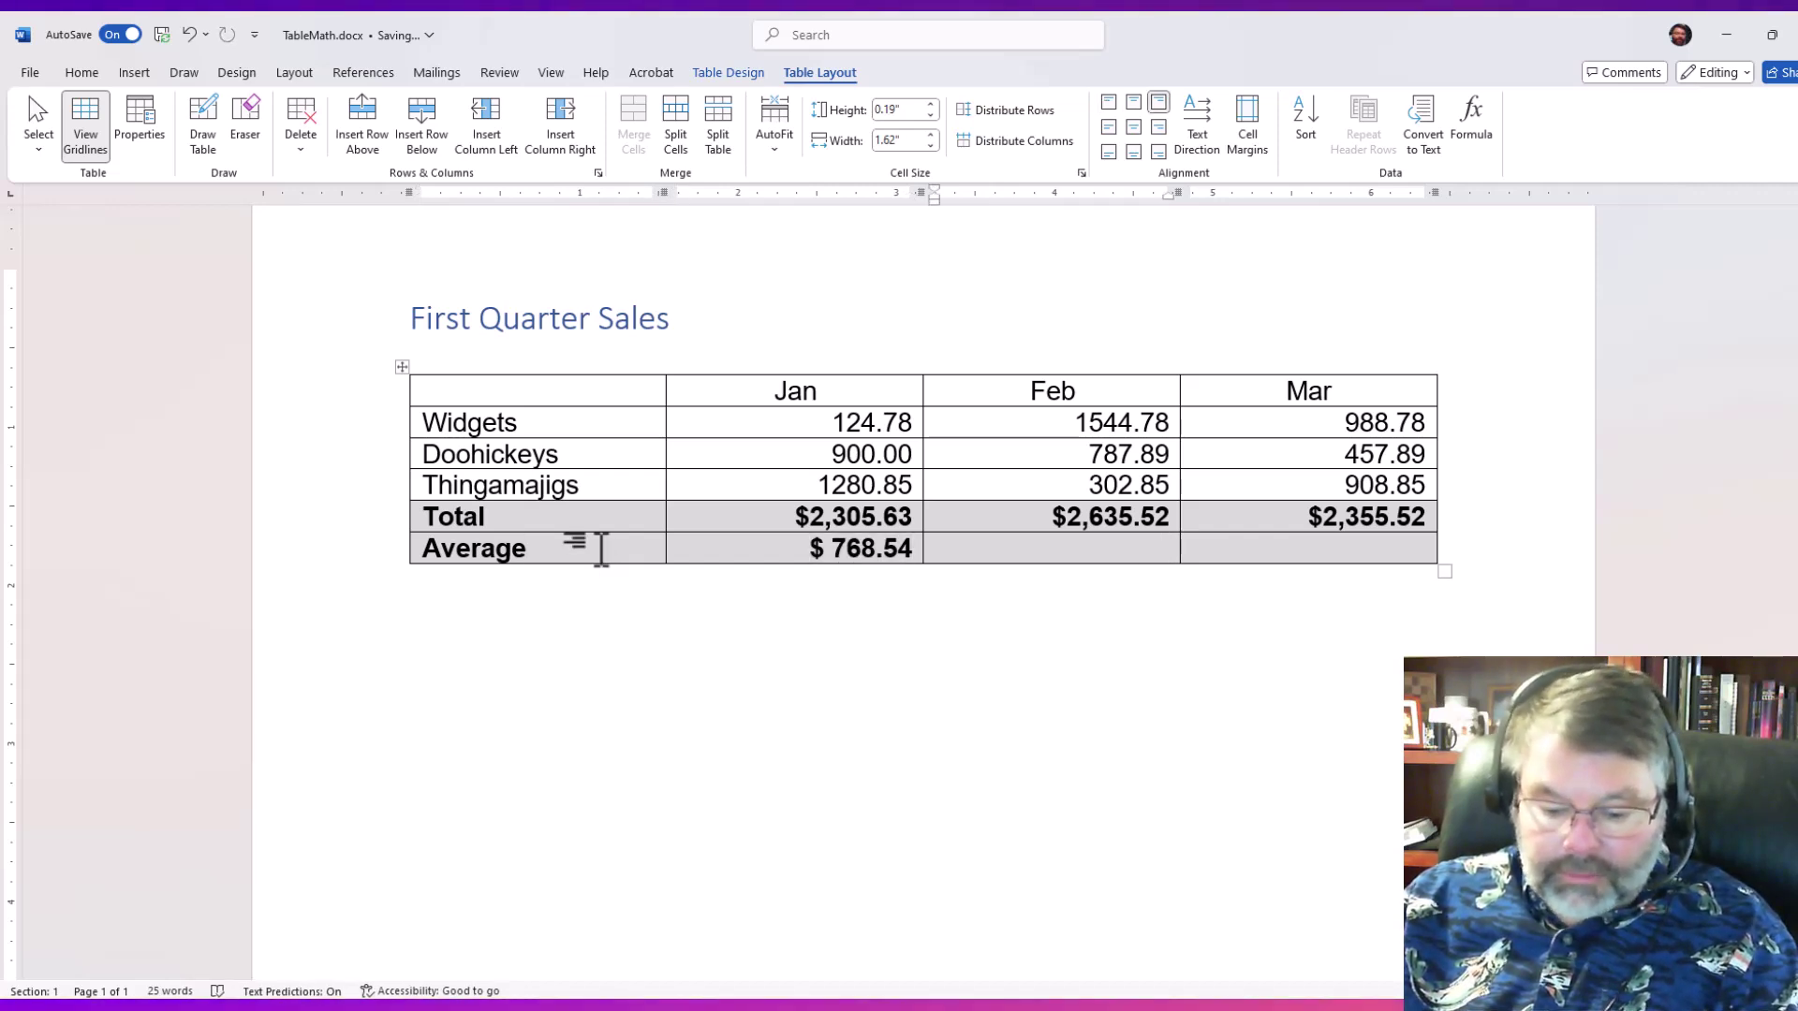
key(ctrl+v)
click(1262, 550)
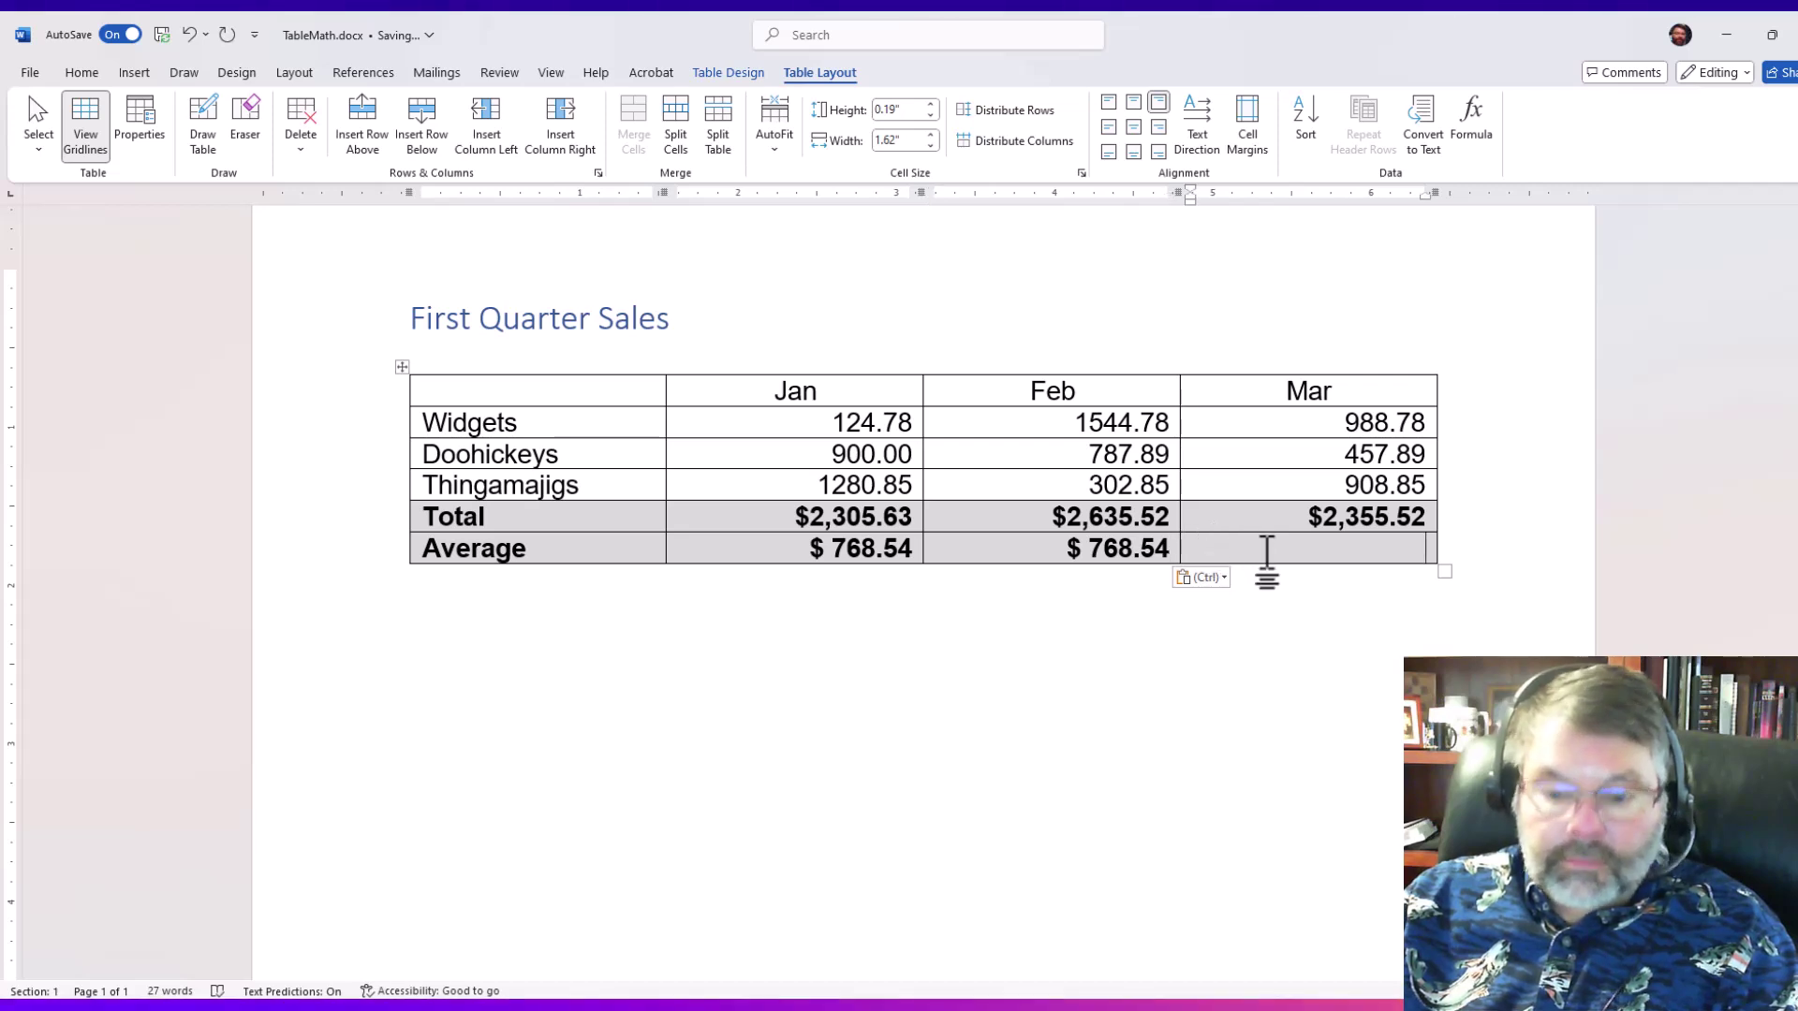
key(ctrl+v)
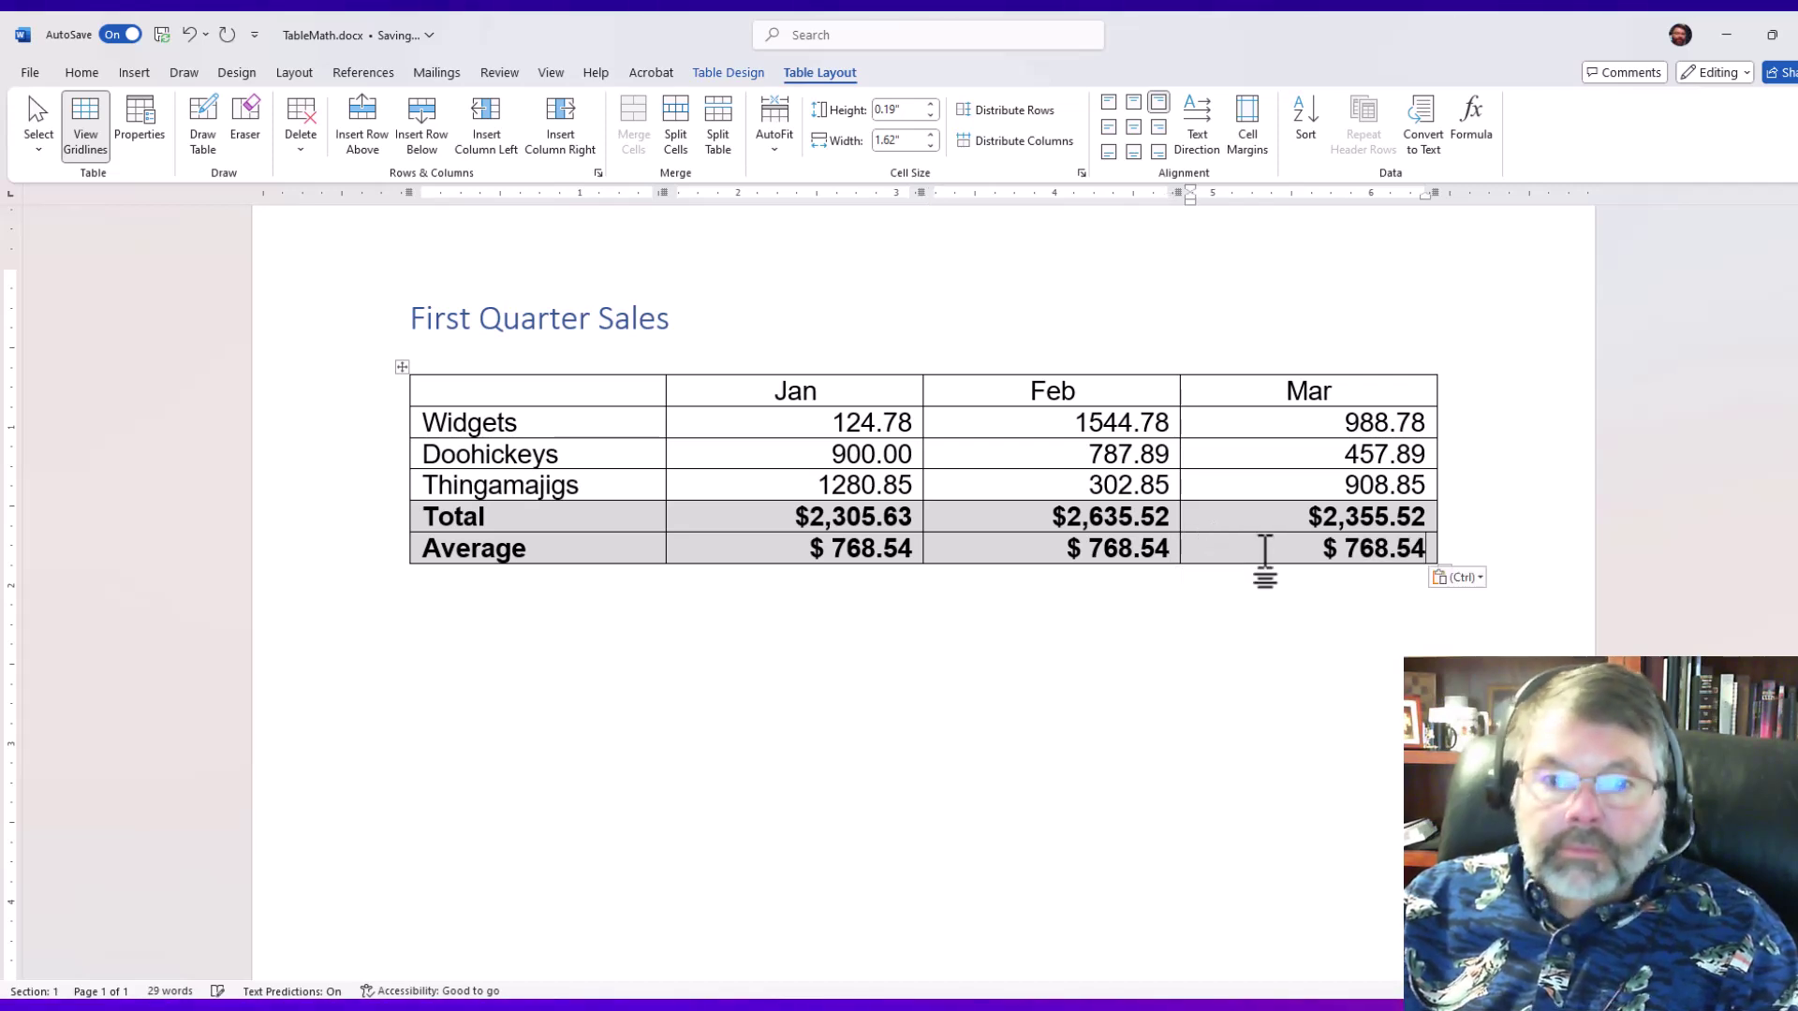
Refresh the Feb and Mar Average fields so they display $ 768.54
double_click(765, 546)
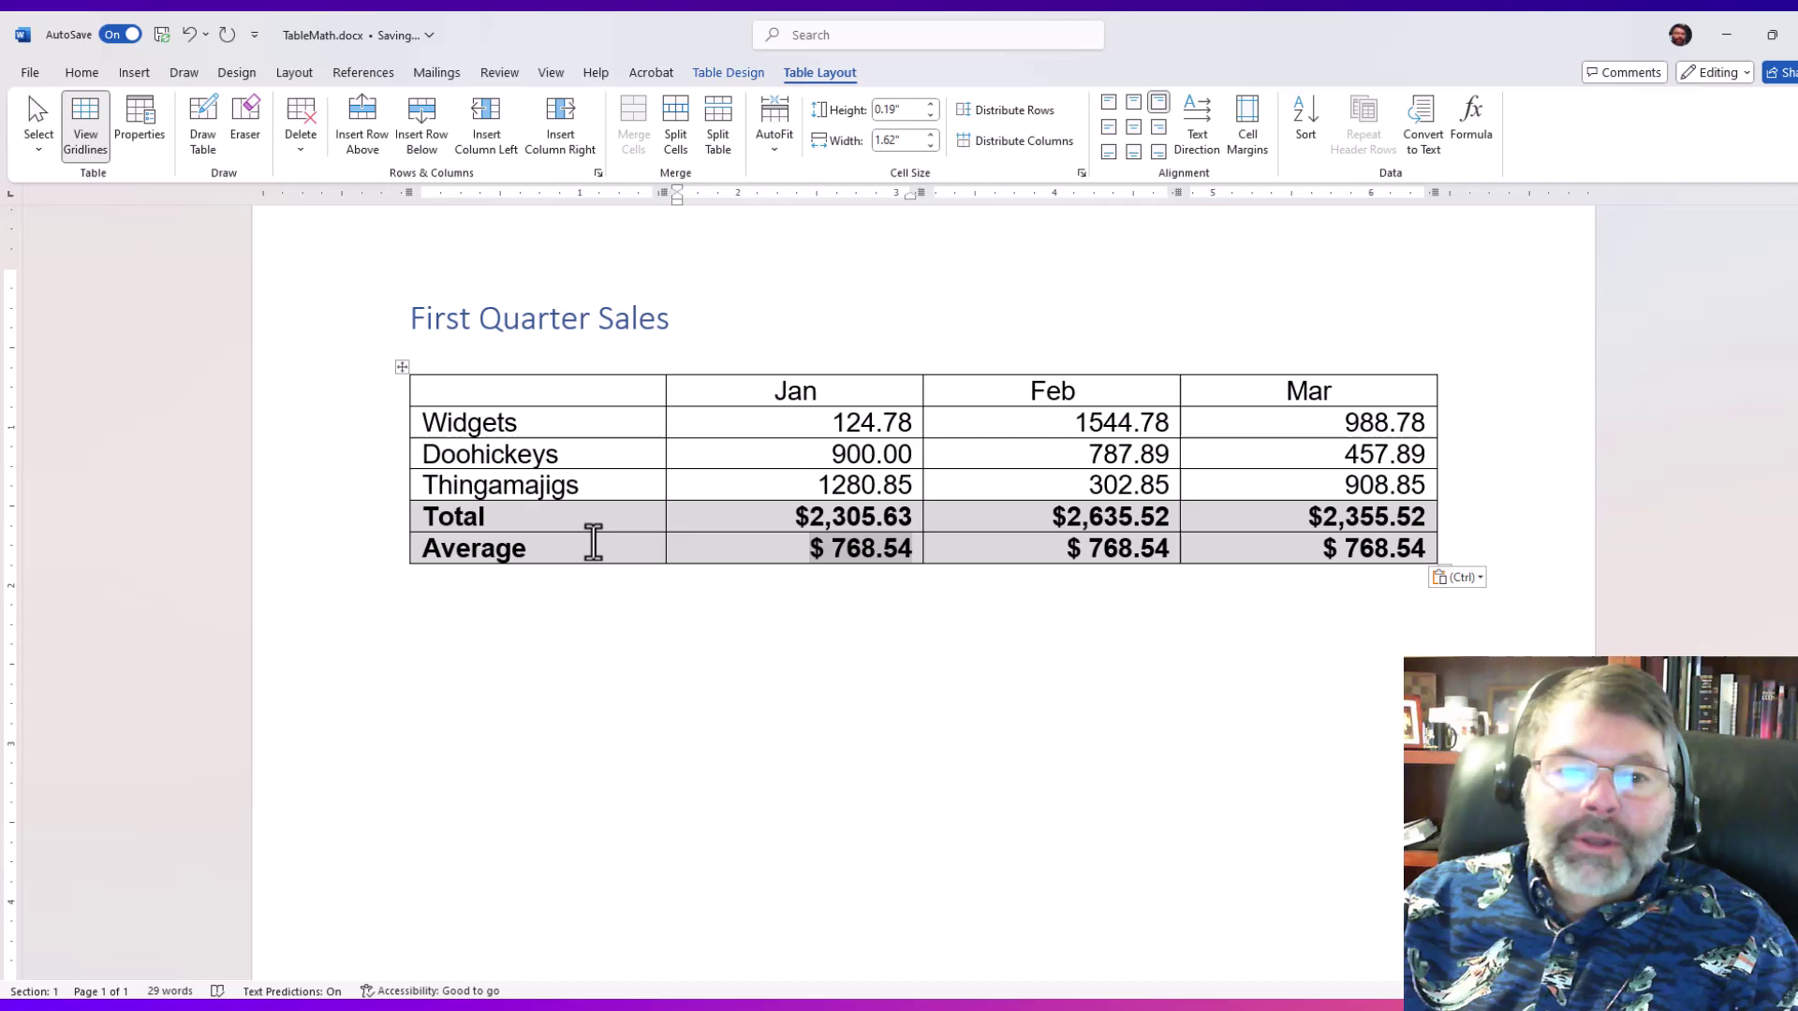
click(592, 543)
double_click(821, 546)
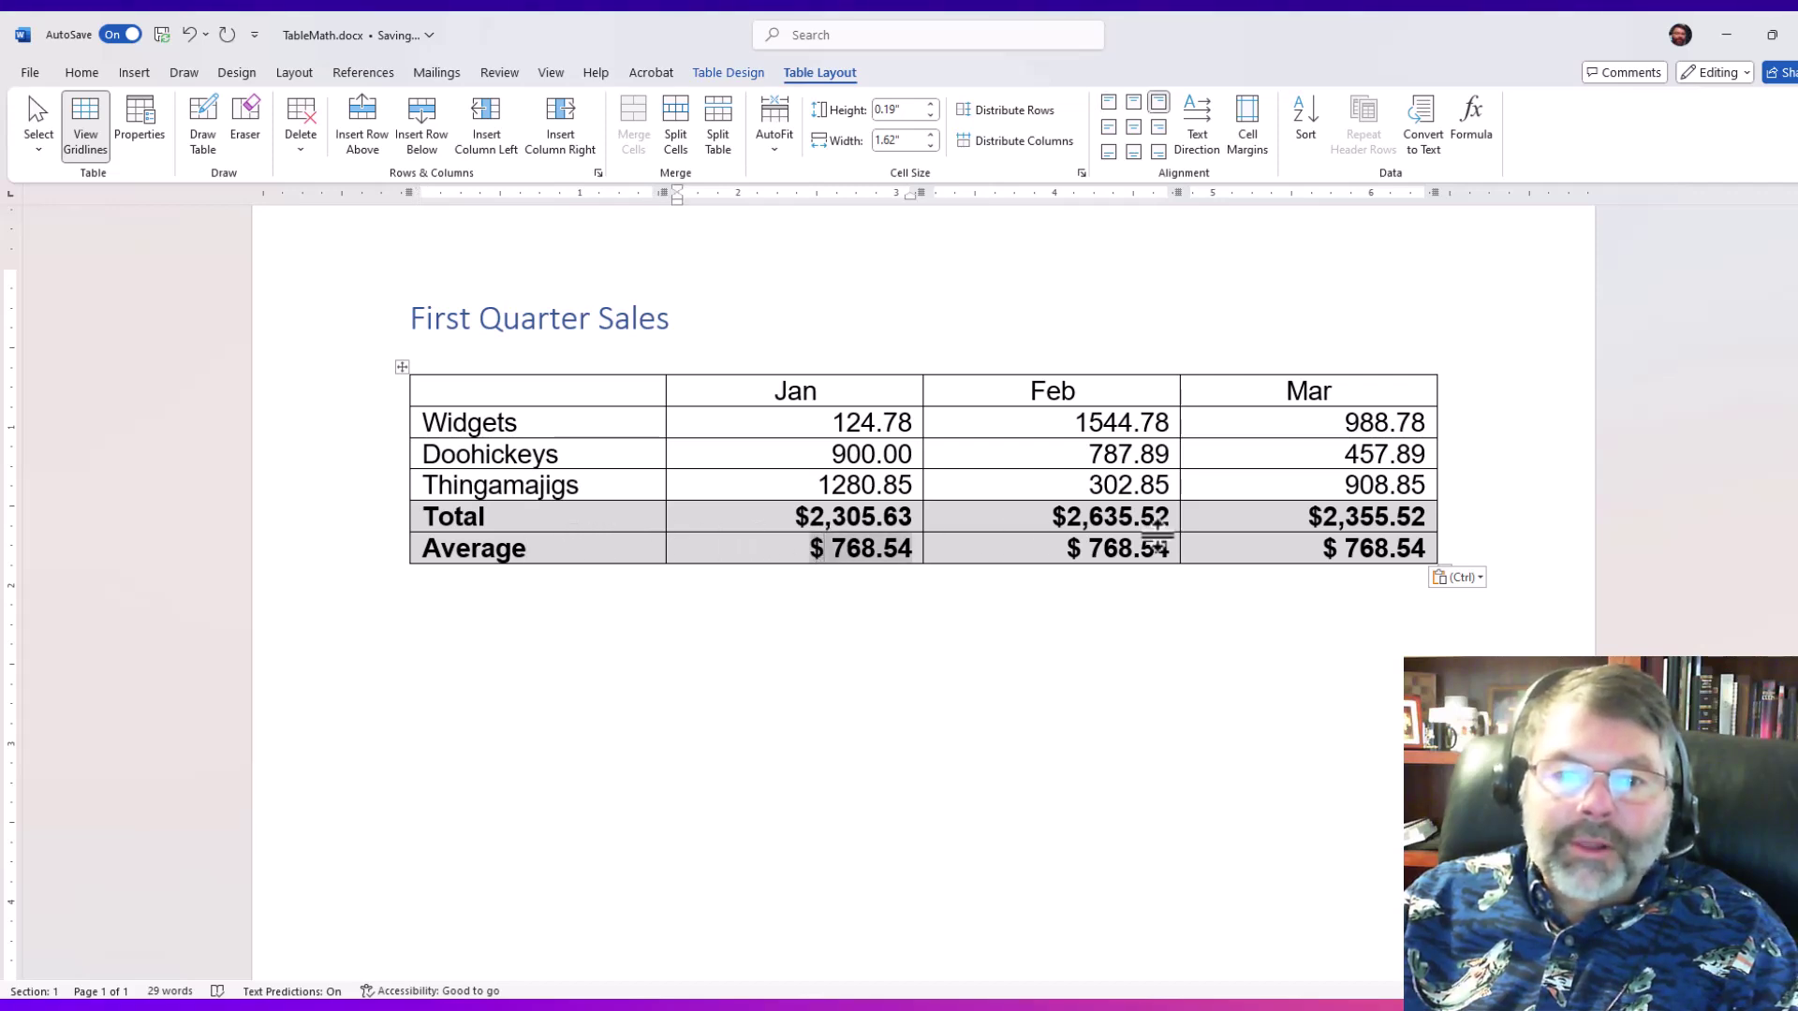
right_click(1117, 551)
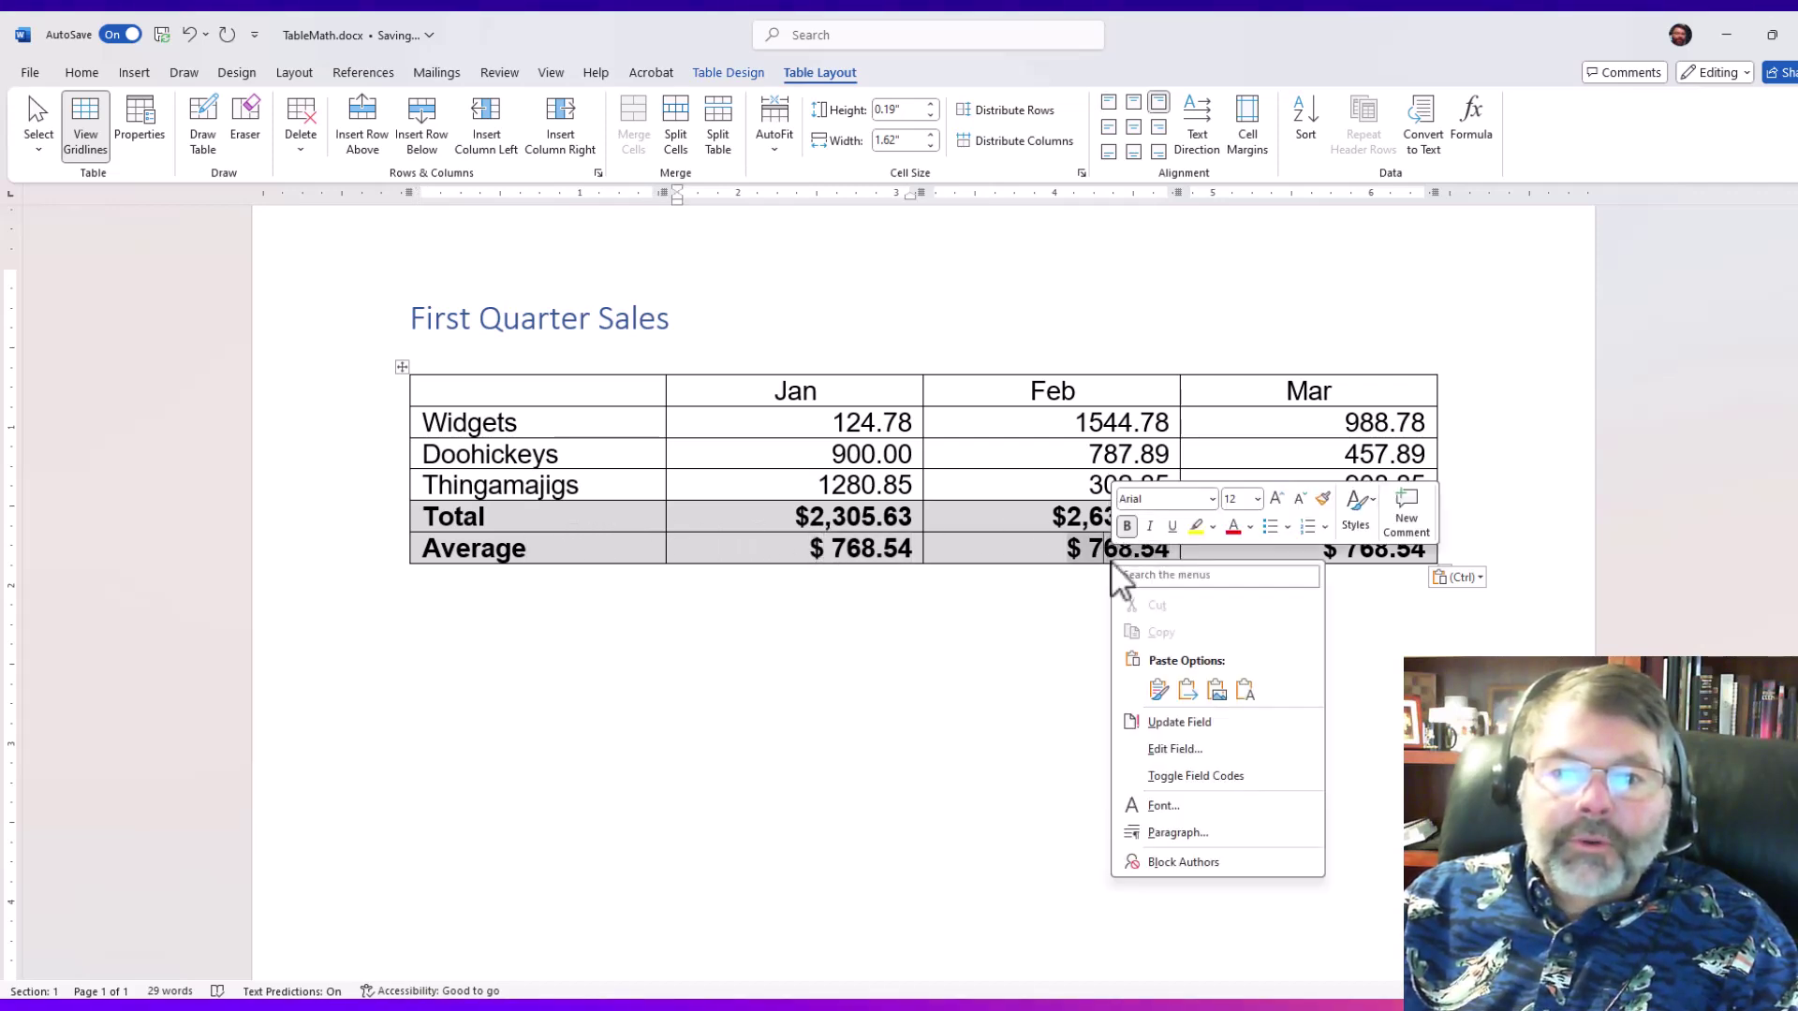
click(1175, 721)
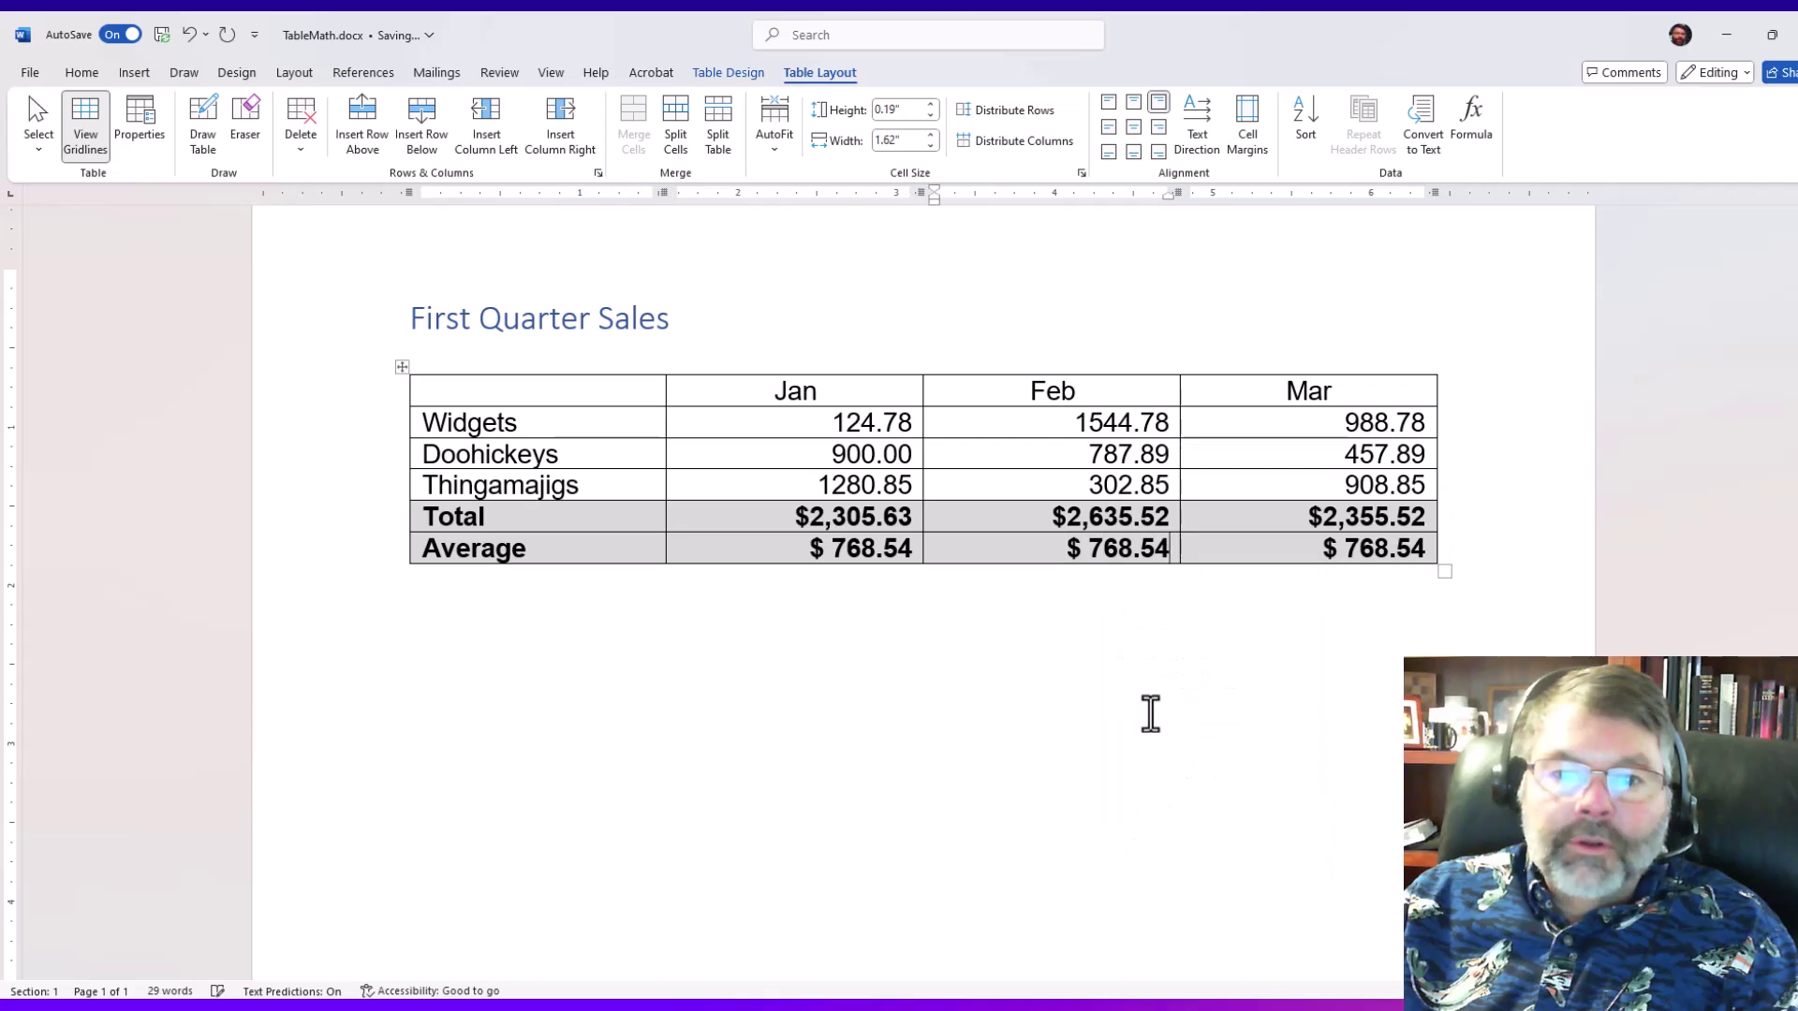
right_click(1370, 549)
click(1397, 721)
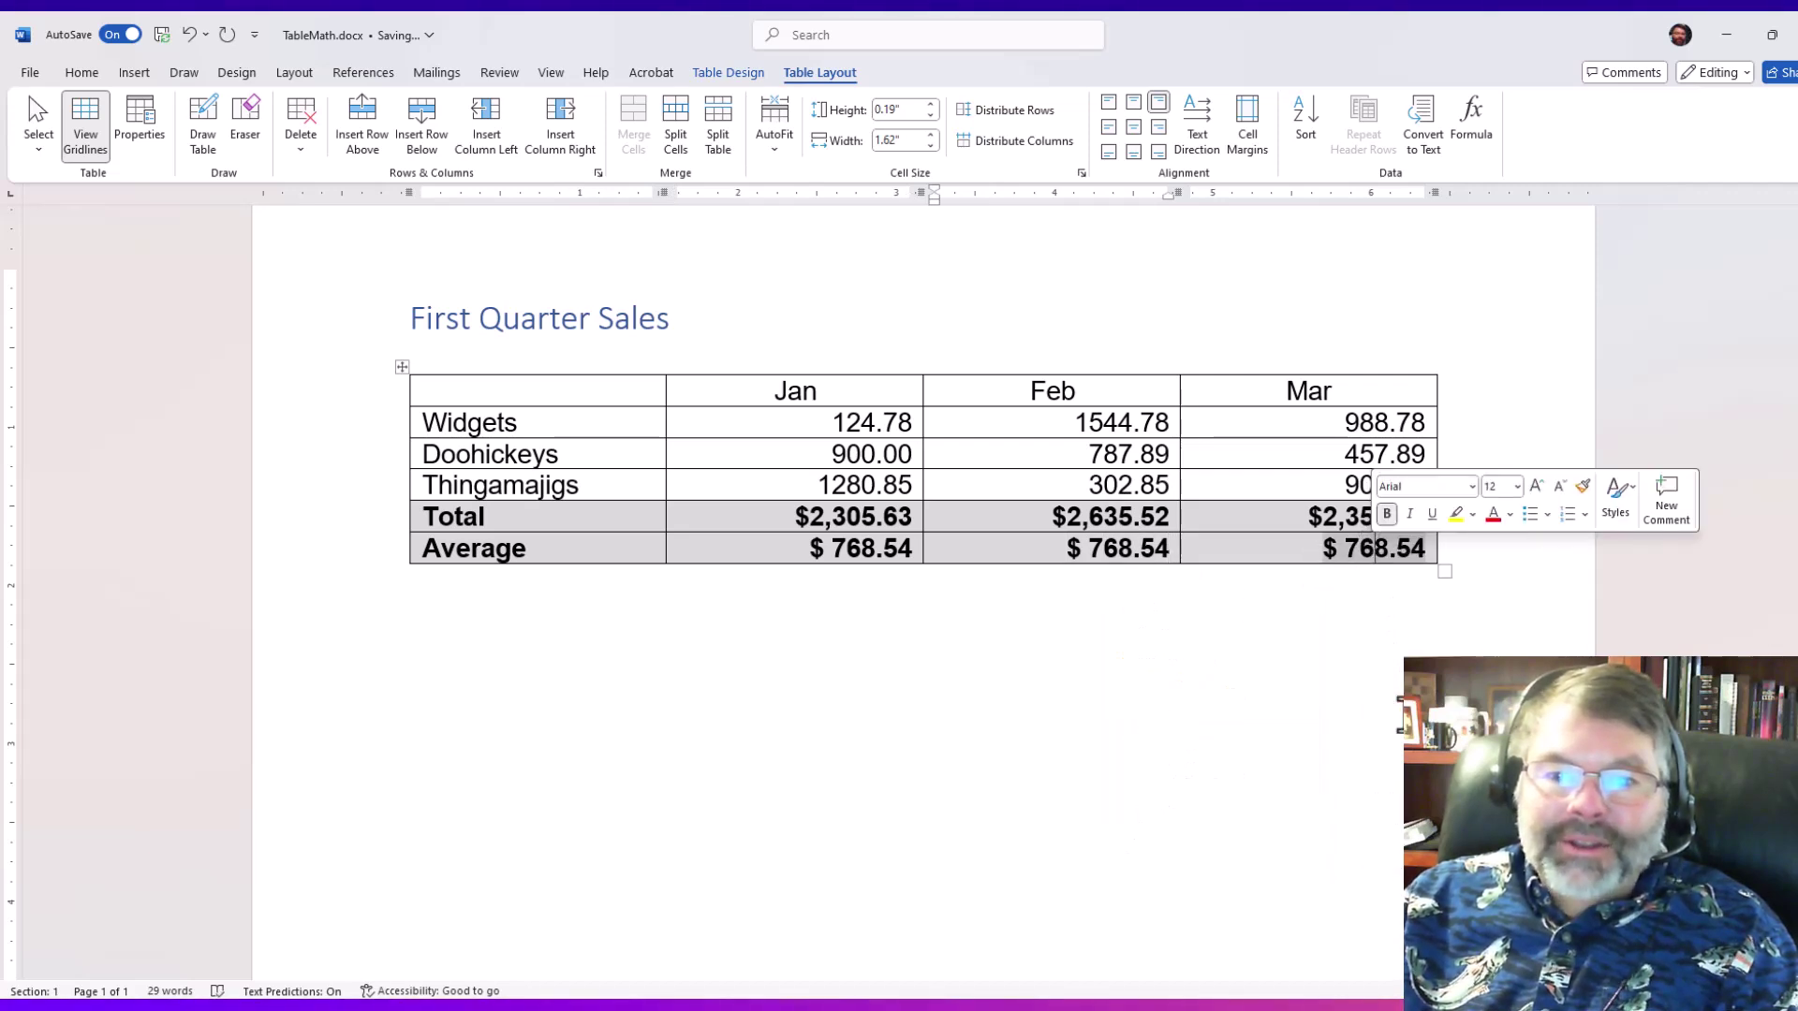
click(1106, 547)
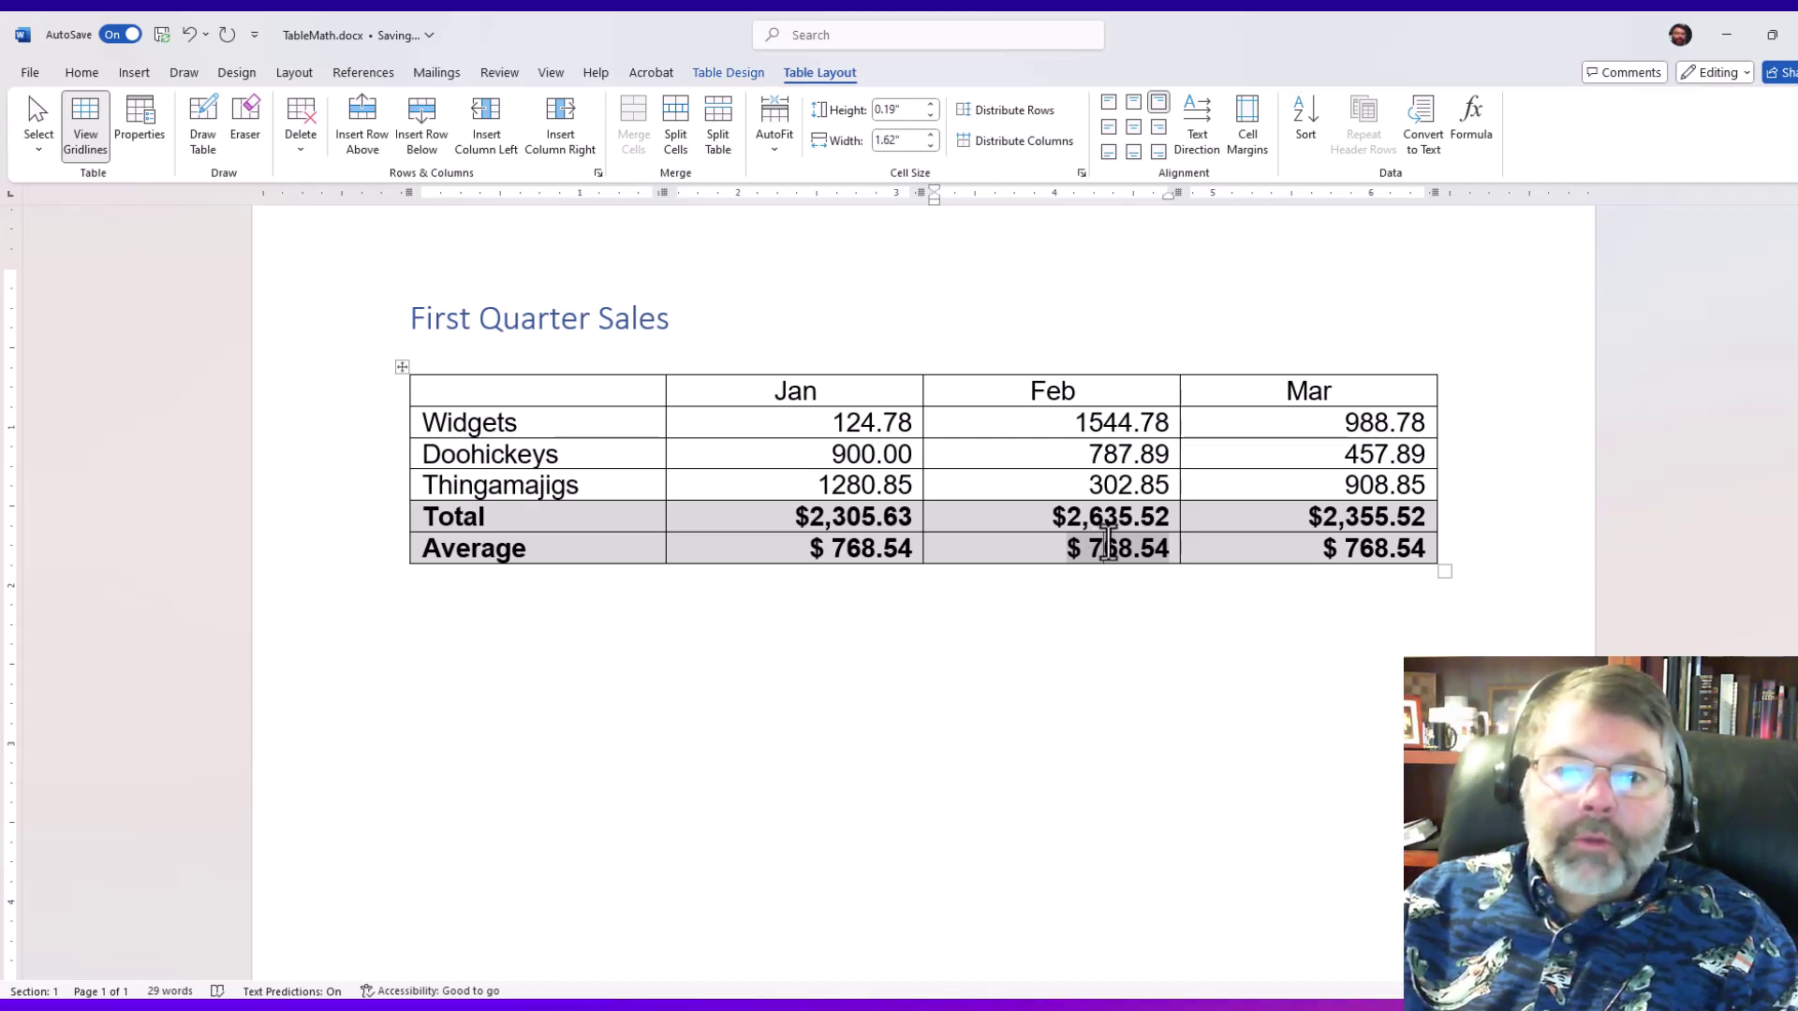
Change the Feb average formula to =AVERAGE(C2:C4), showing $ 878.51
click(1475, 114)
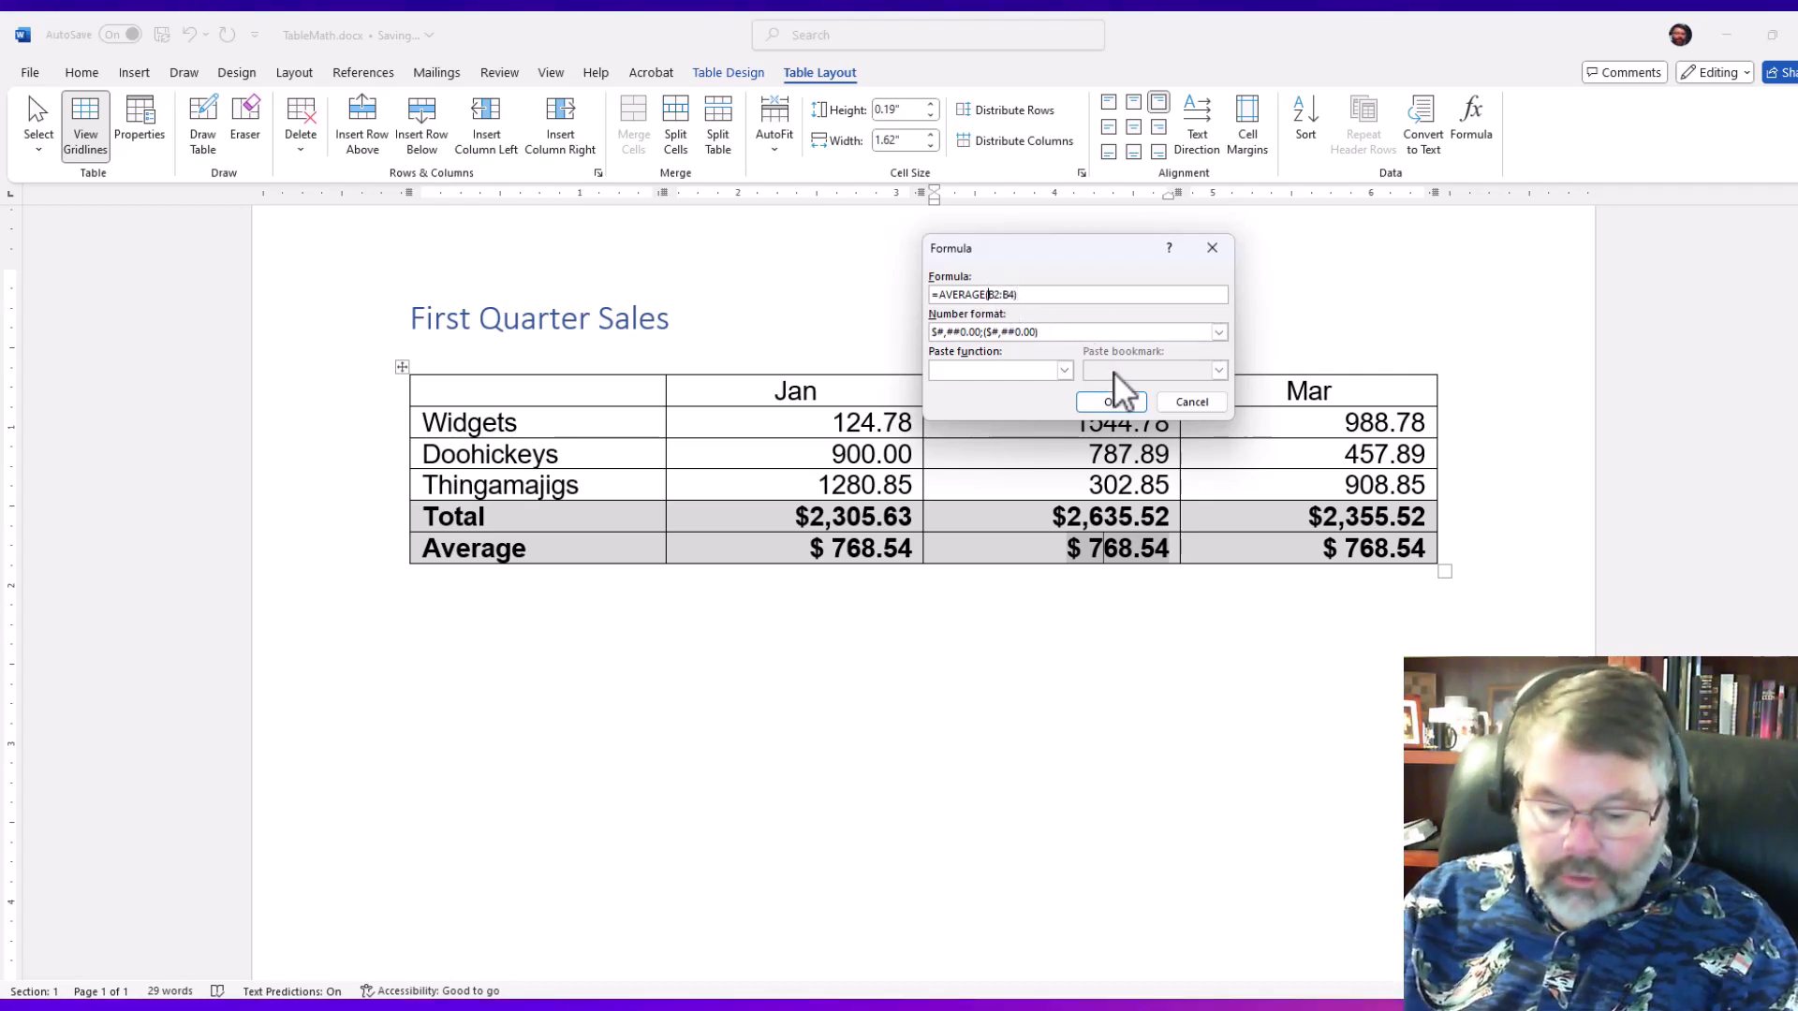
text(C)
key(Right)
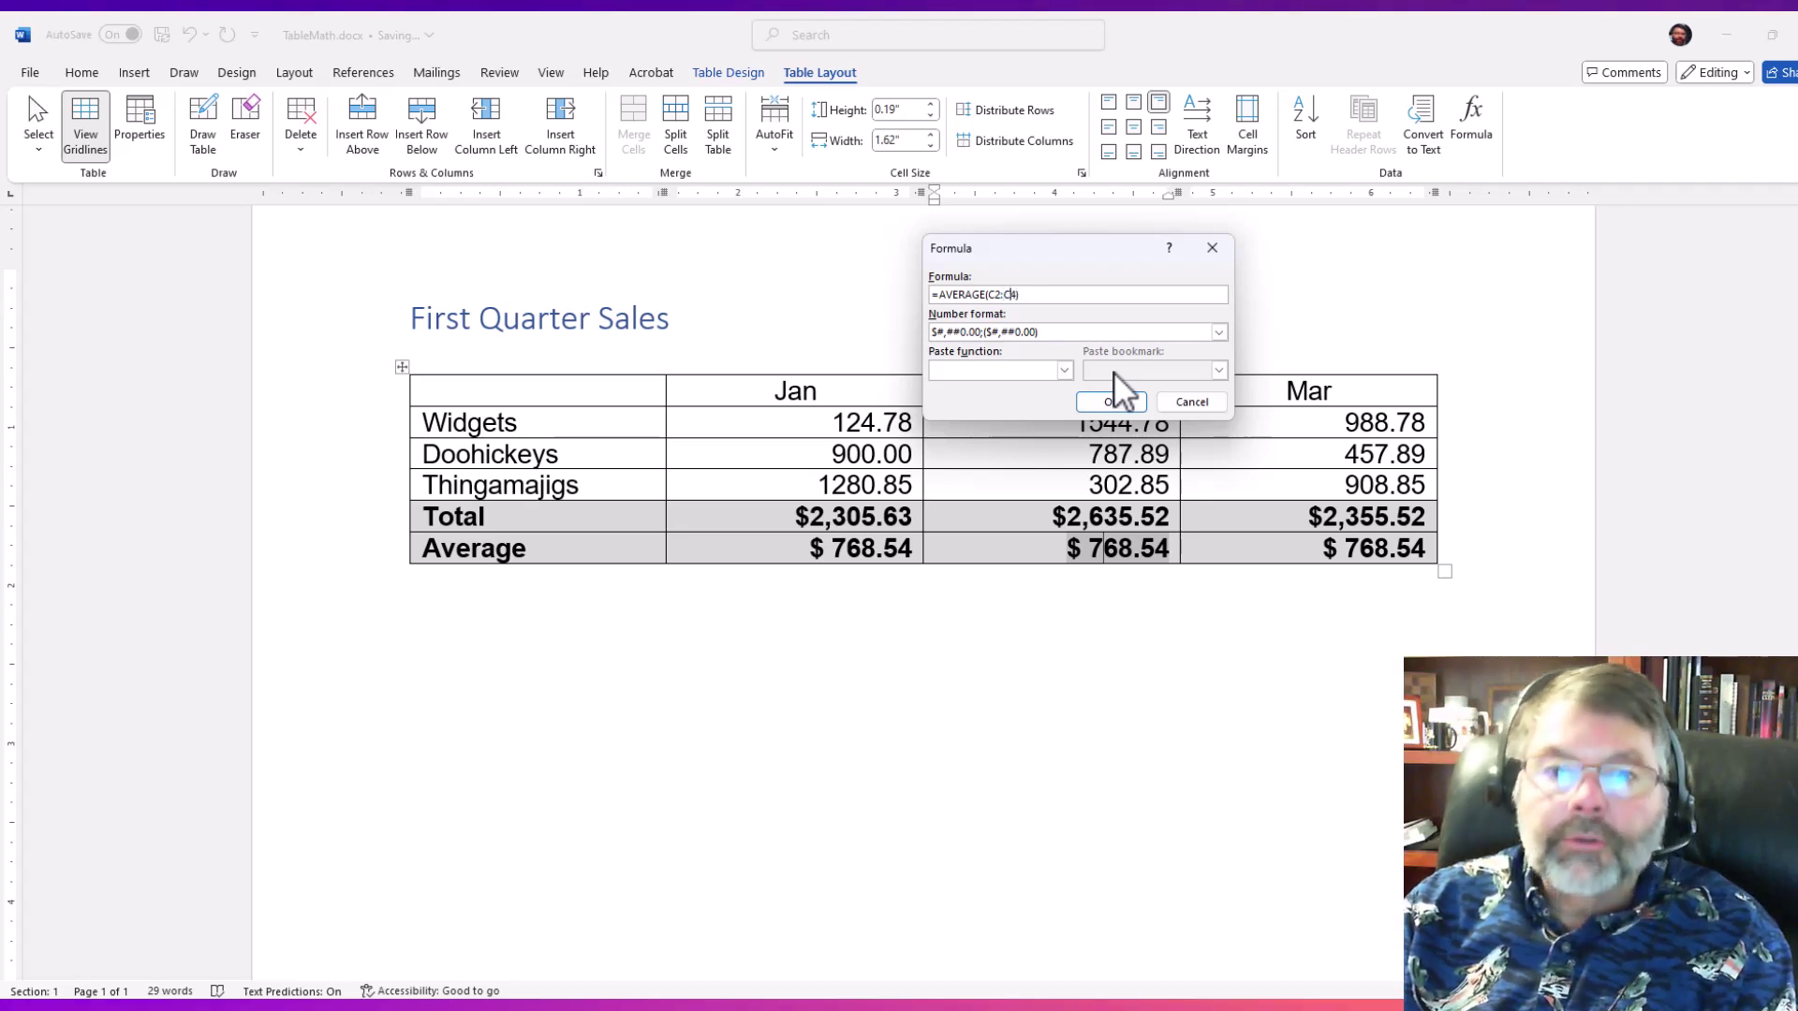
click(1105, 403)
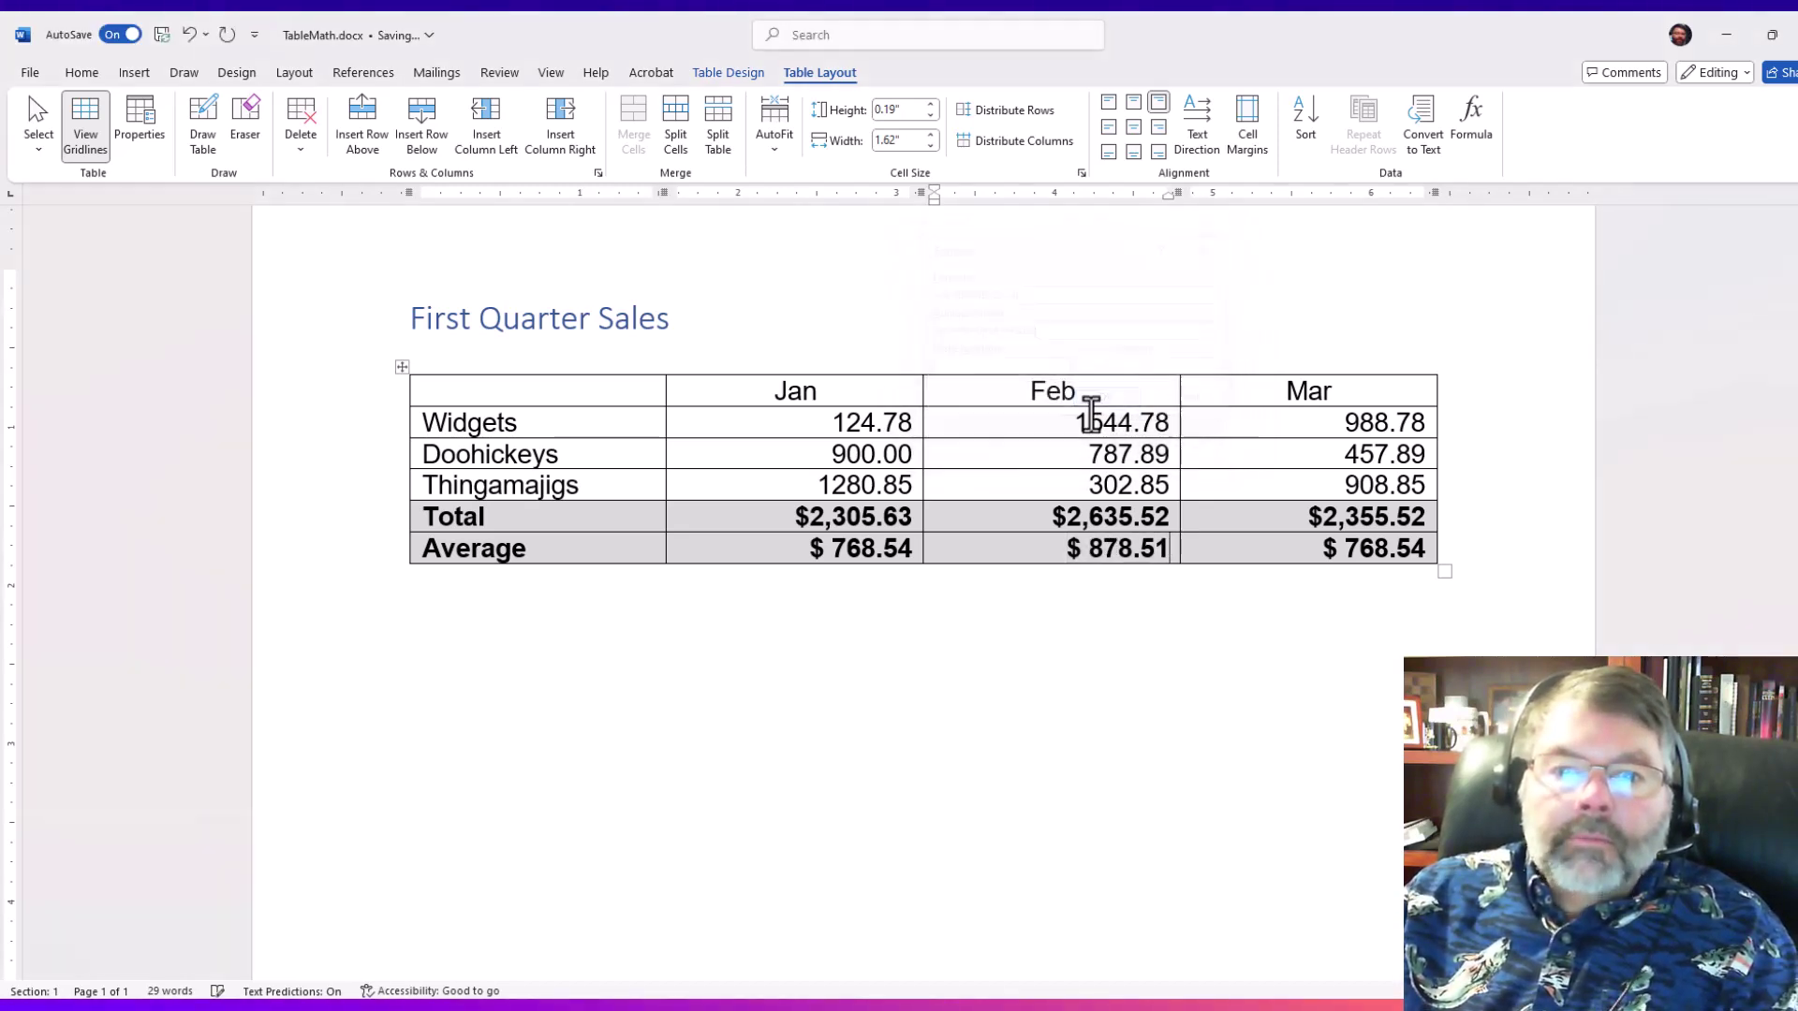
Change the Mar average formula to =AVERAGE(D2:D4), showing $ 785.17
click(1391, 553)
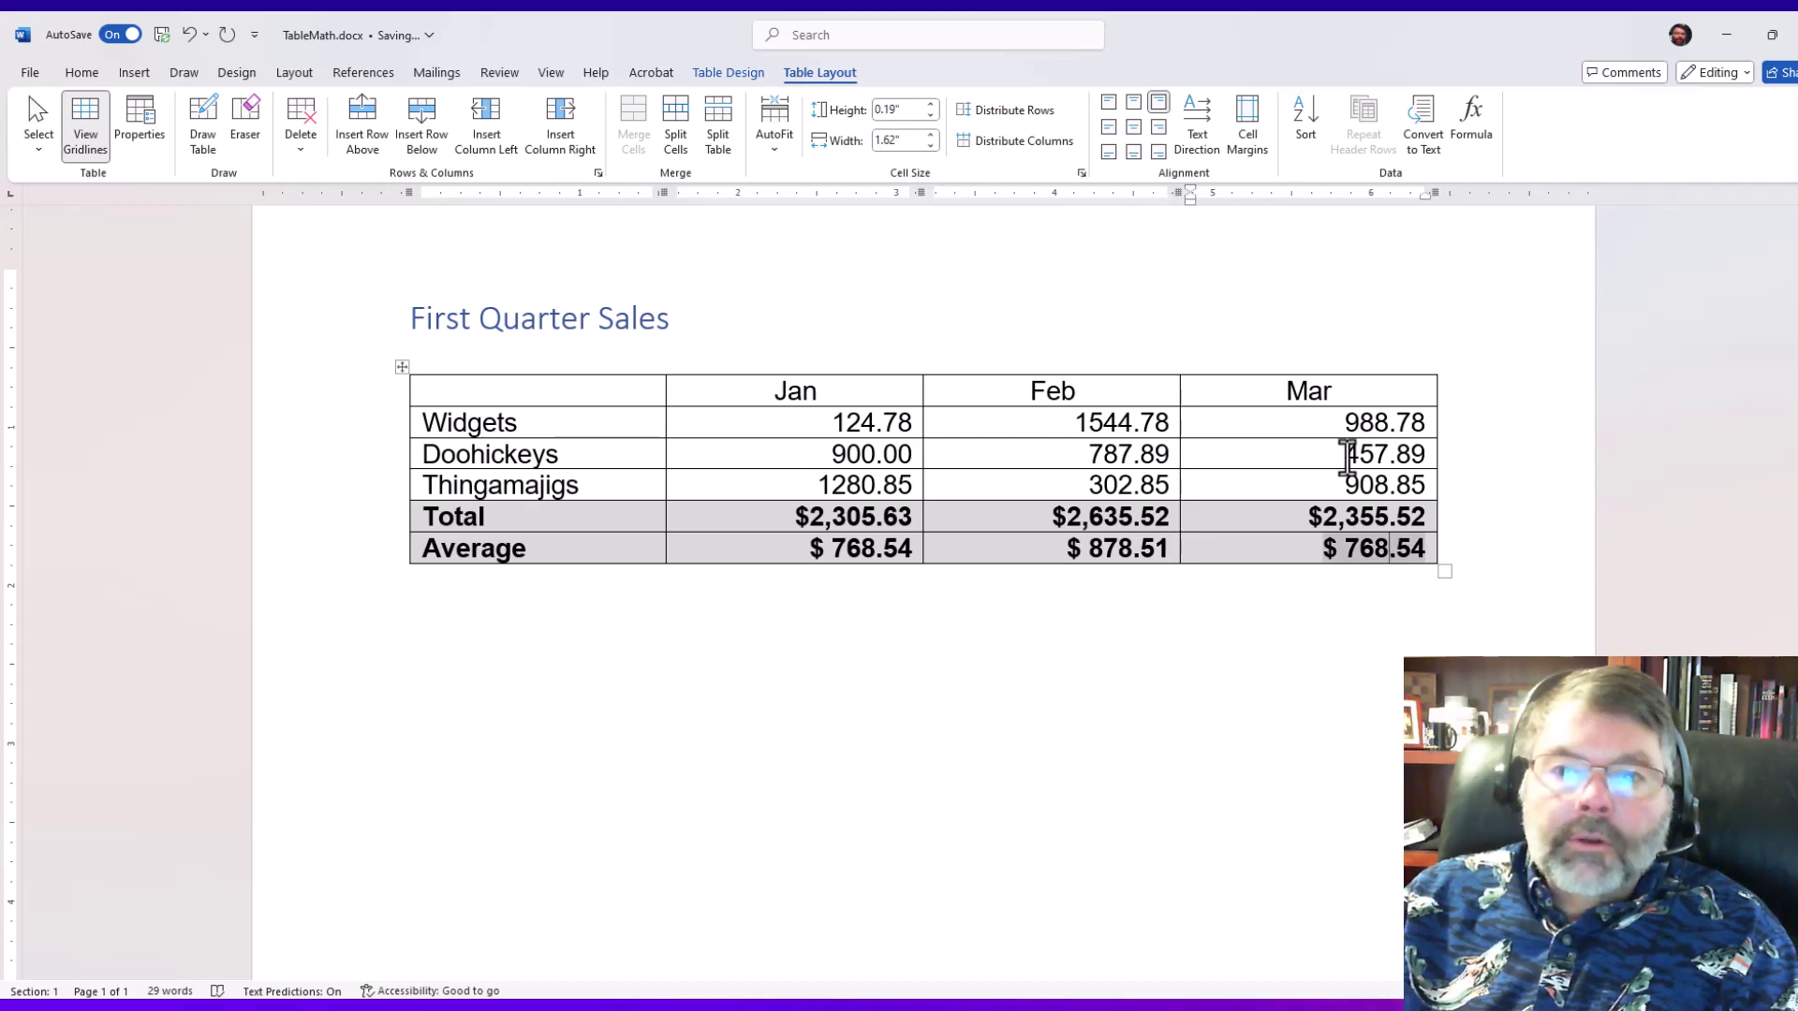
click(1471, 117)
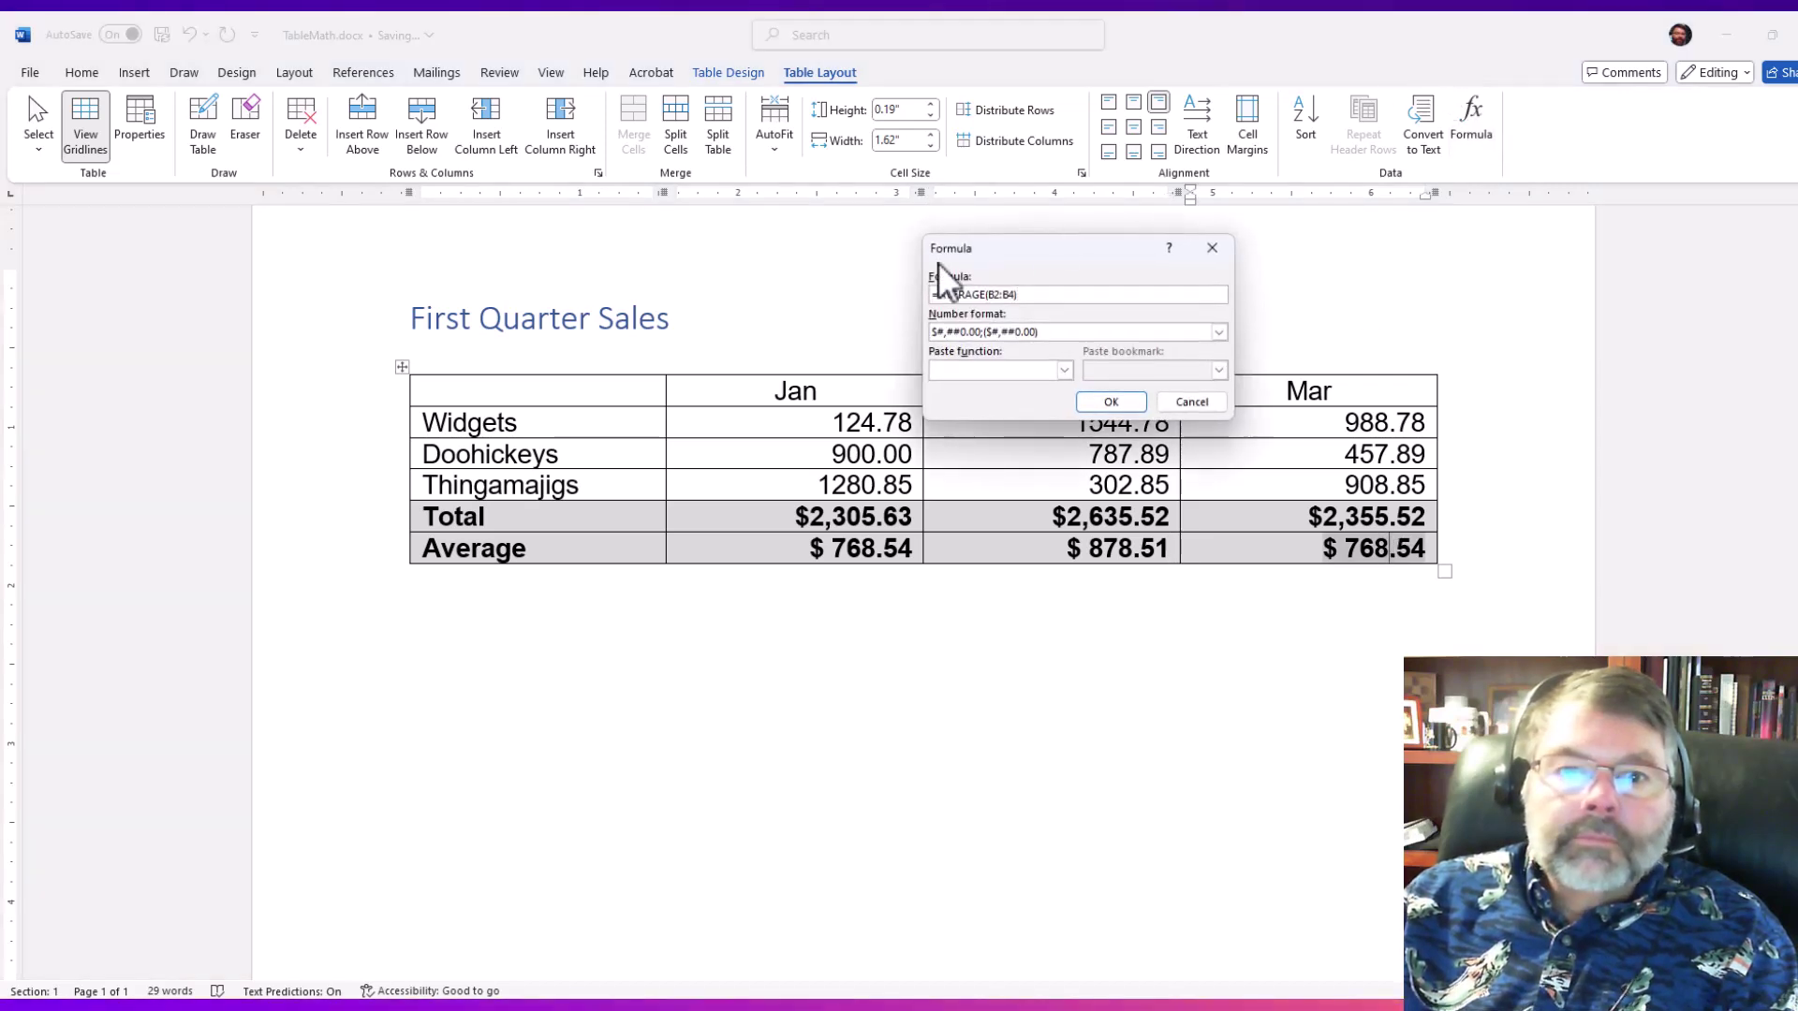
click(988, 294)
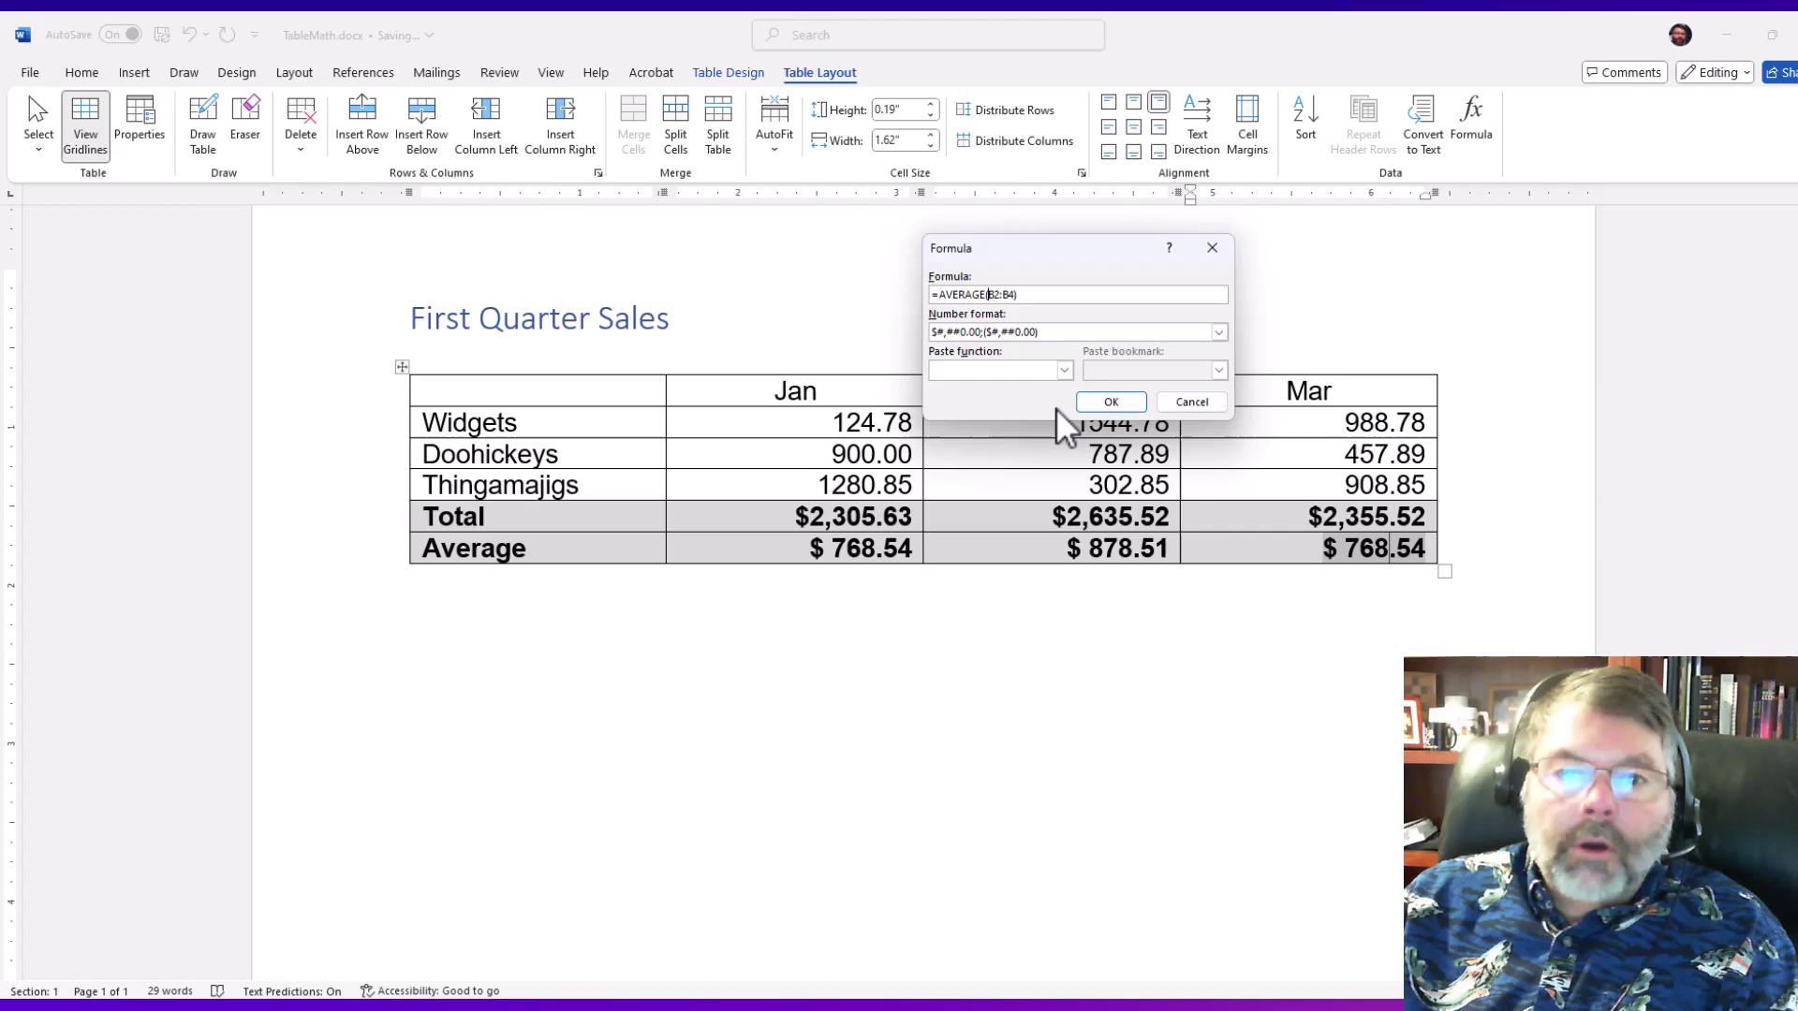
text(D)
key(Delete)
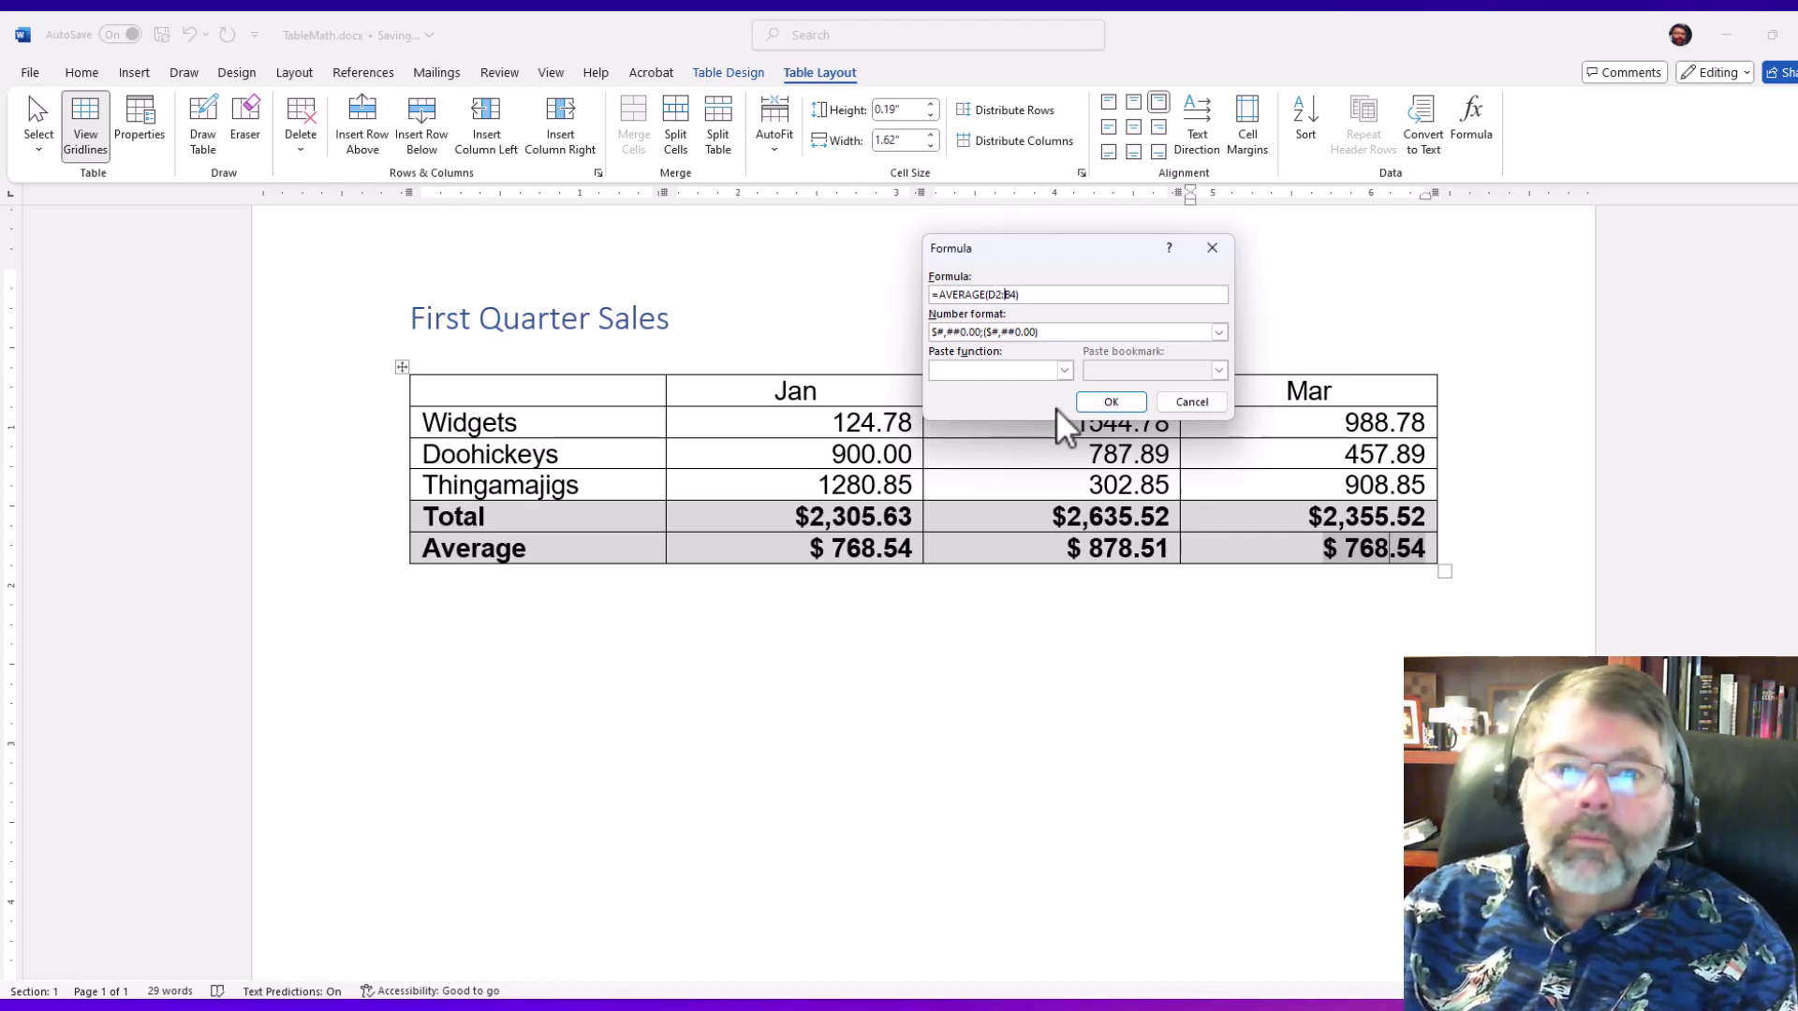
text(D)
key(Delete)
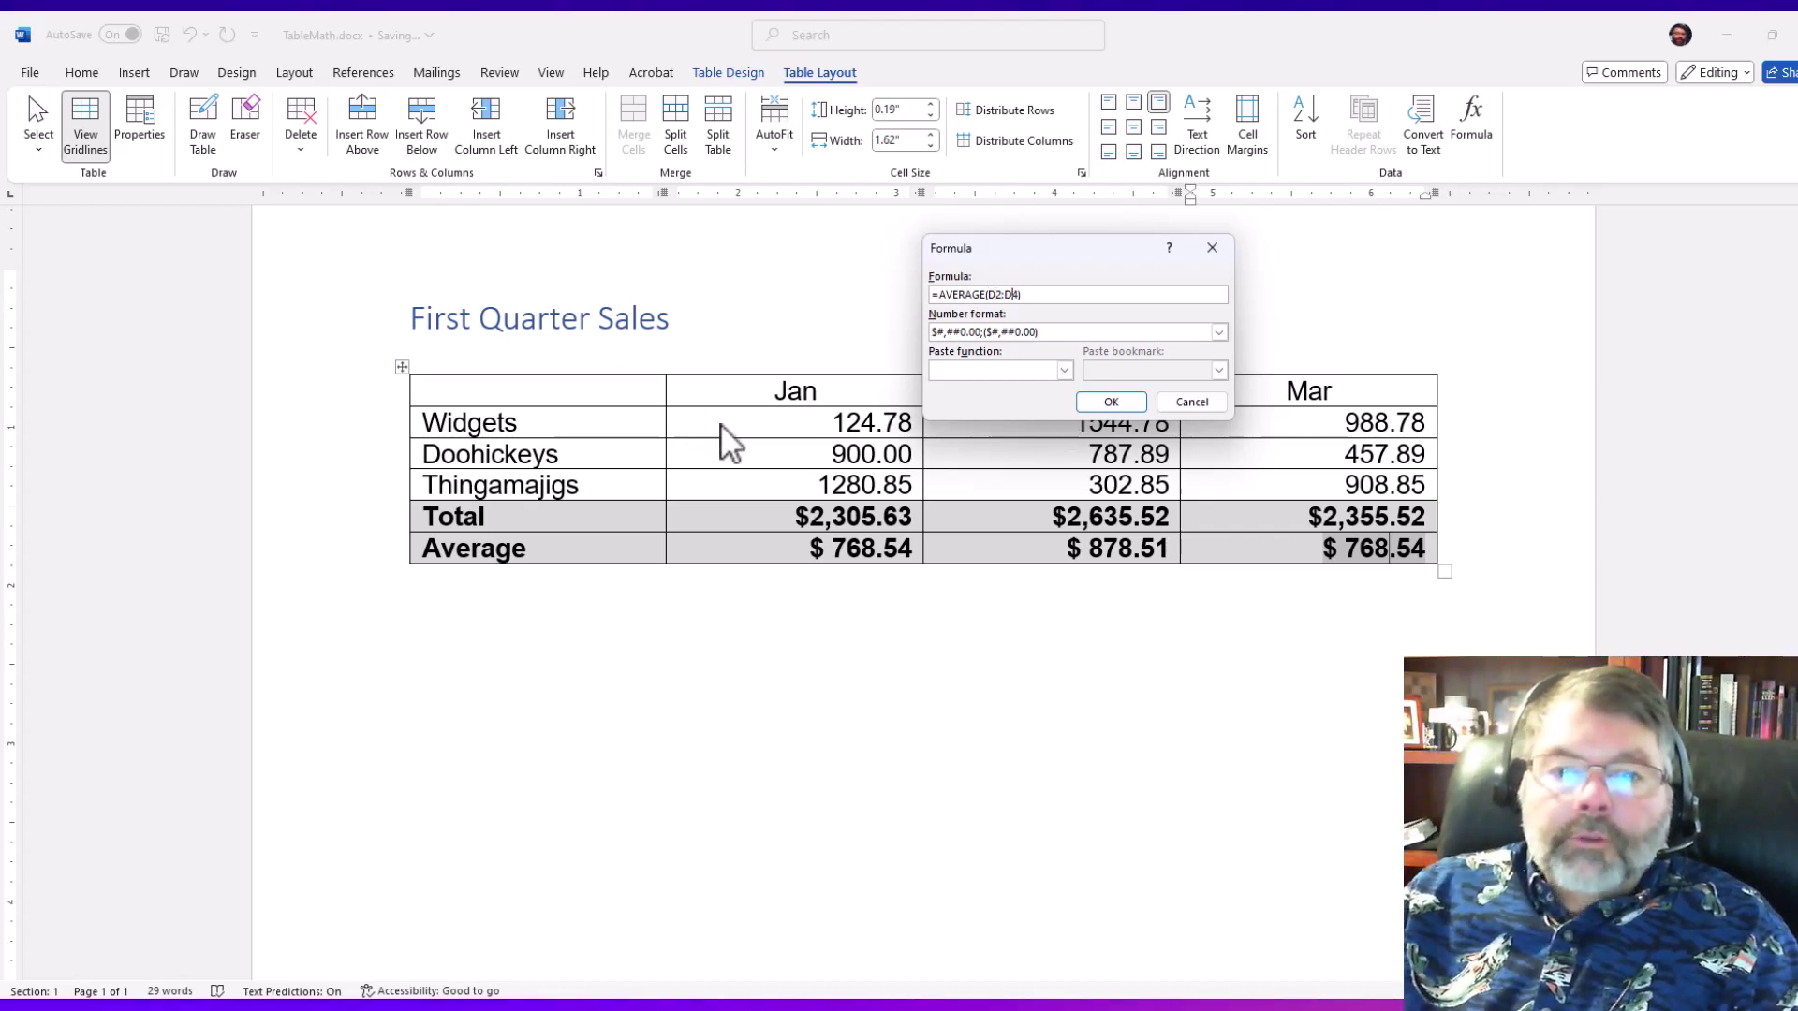
click(1110, 403)
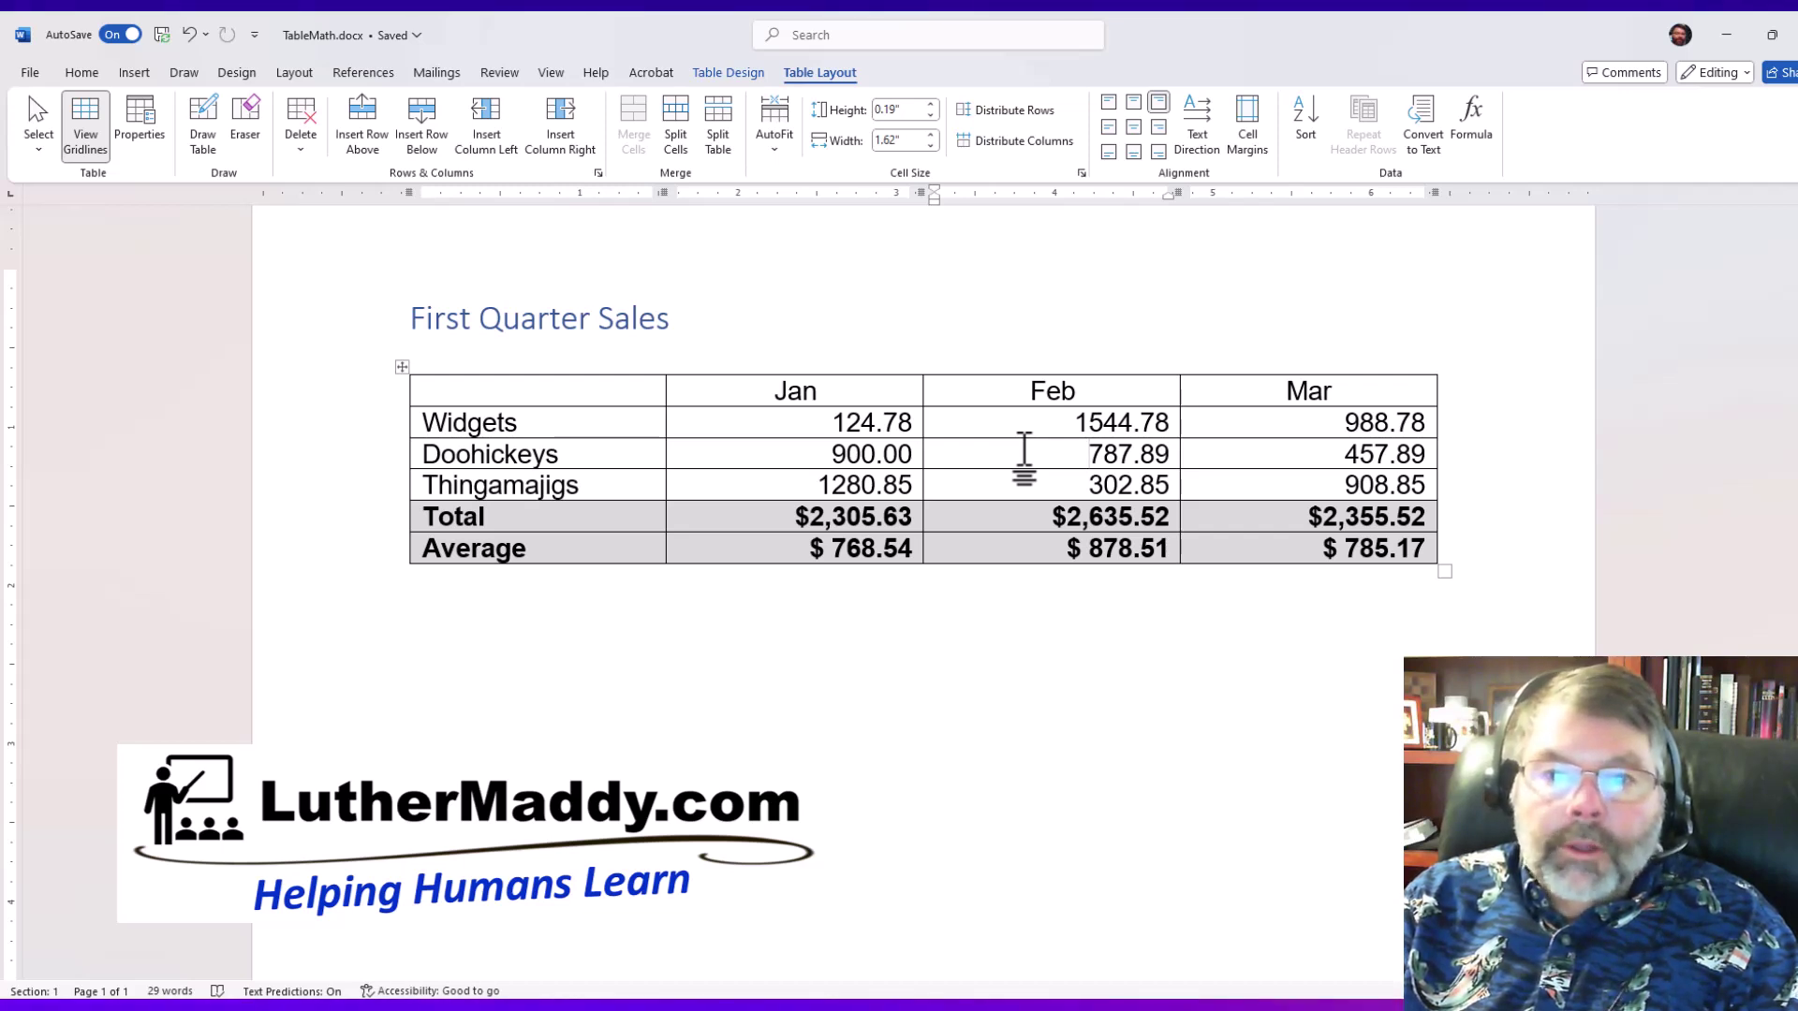
click(1024, 449)
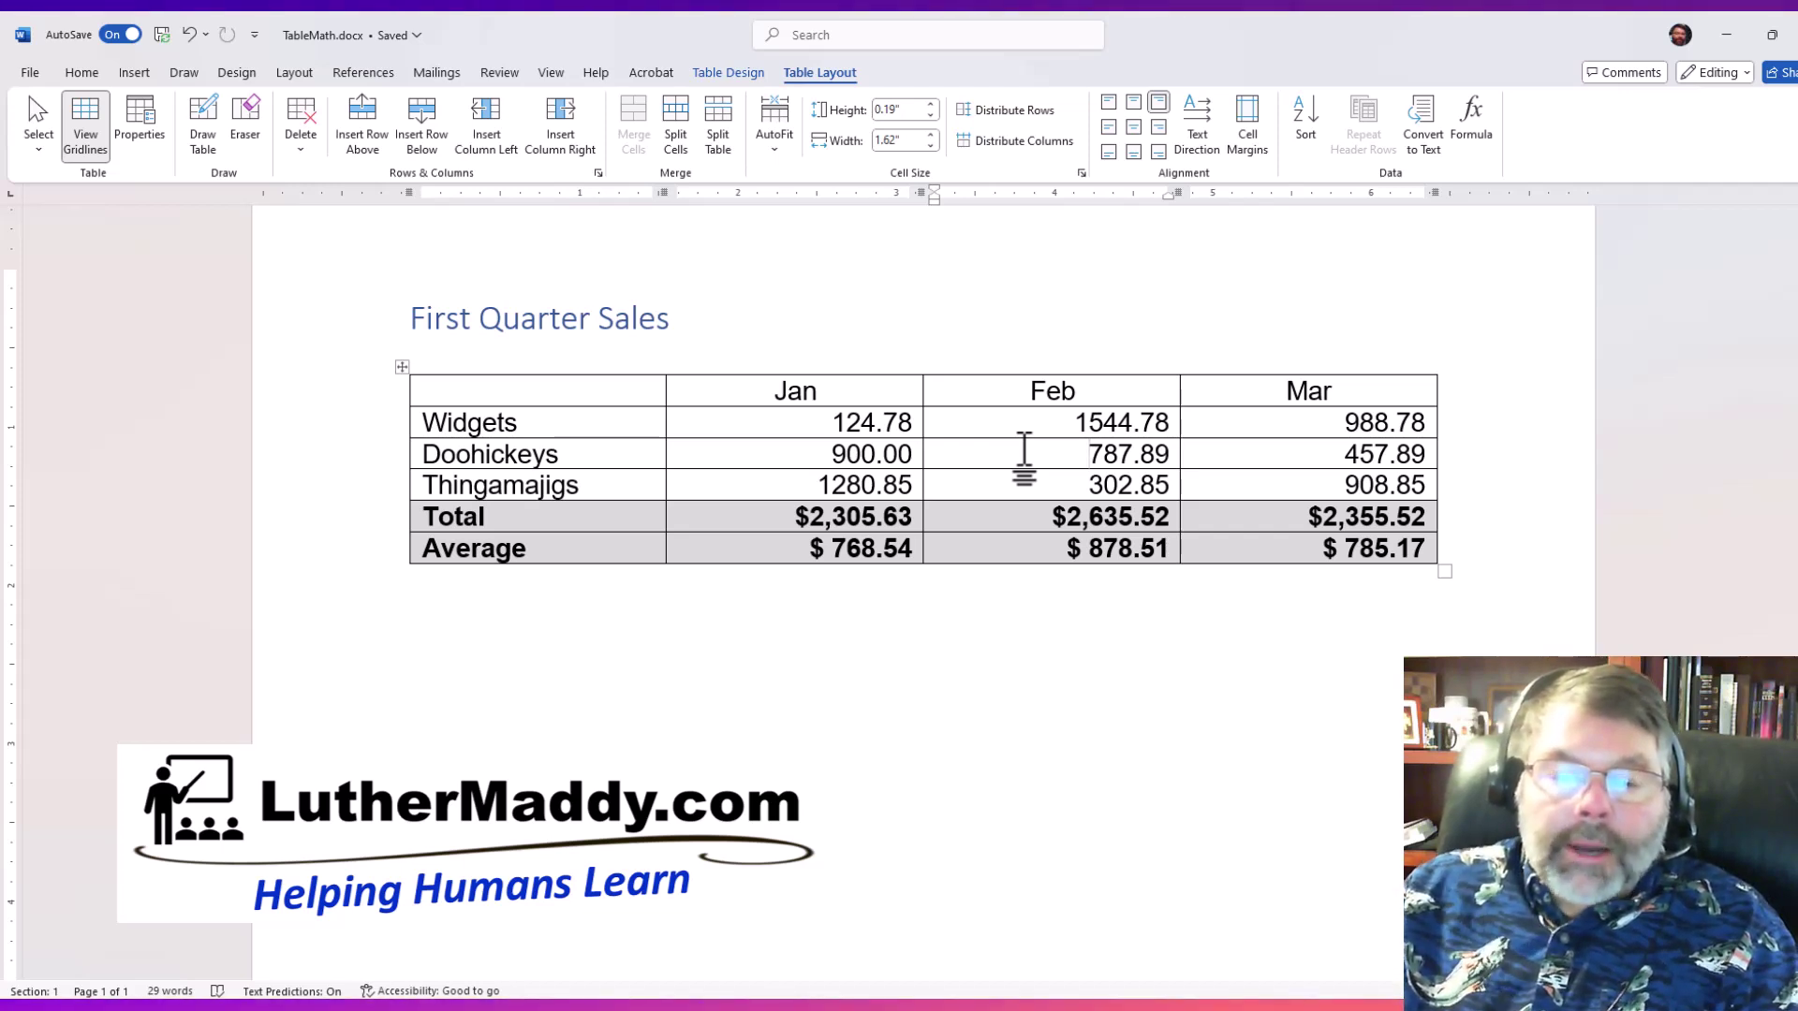
click(1025, 451)
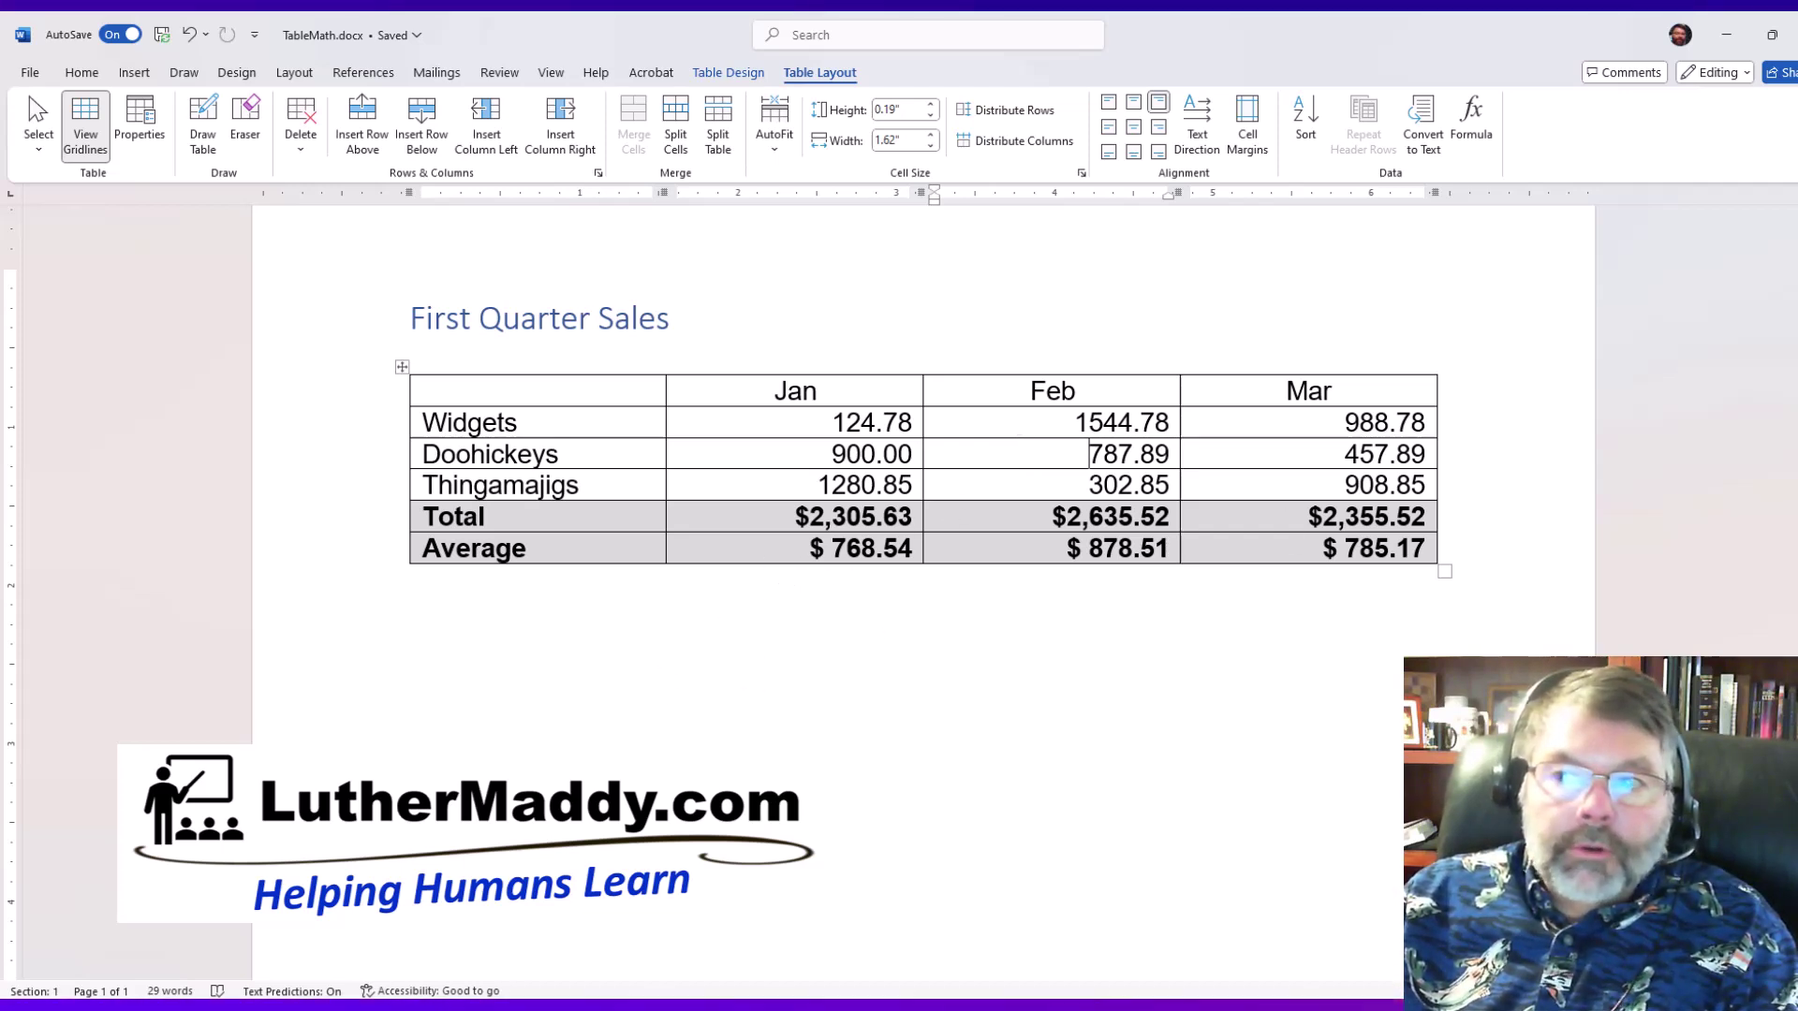